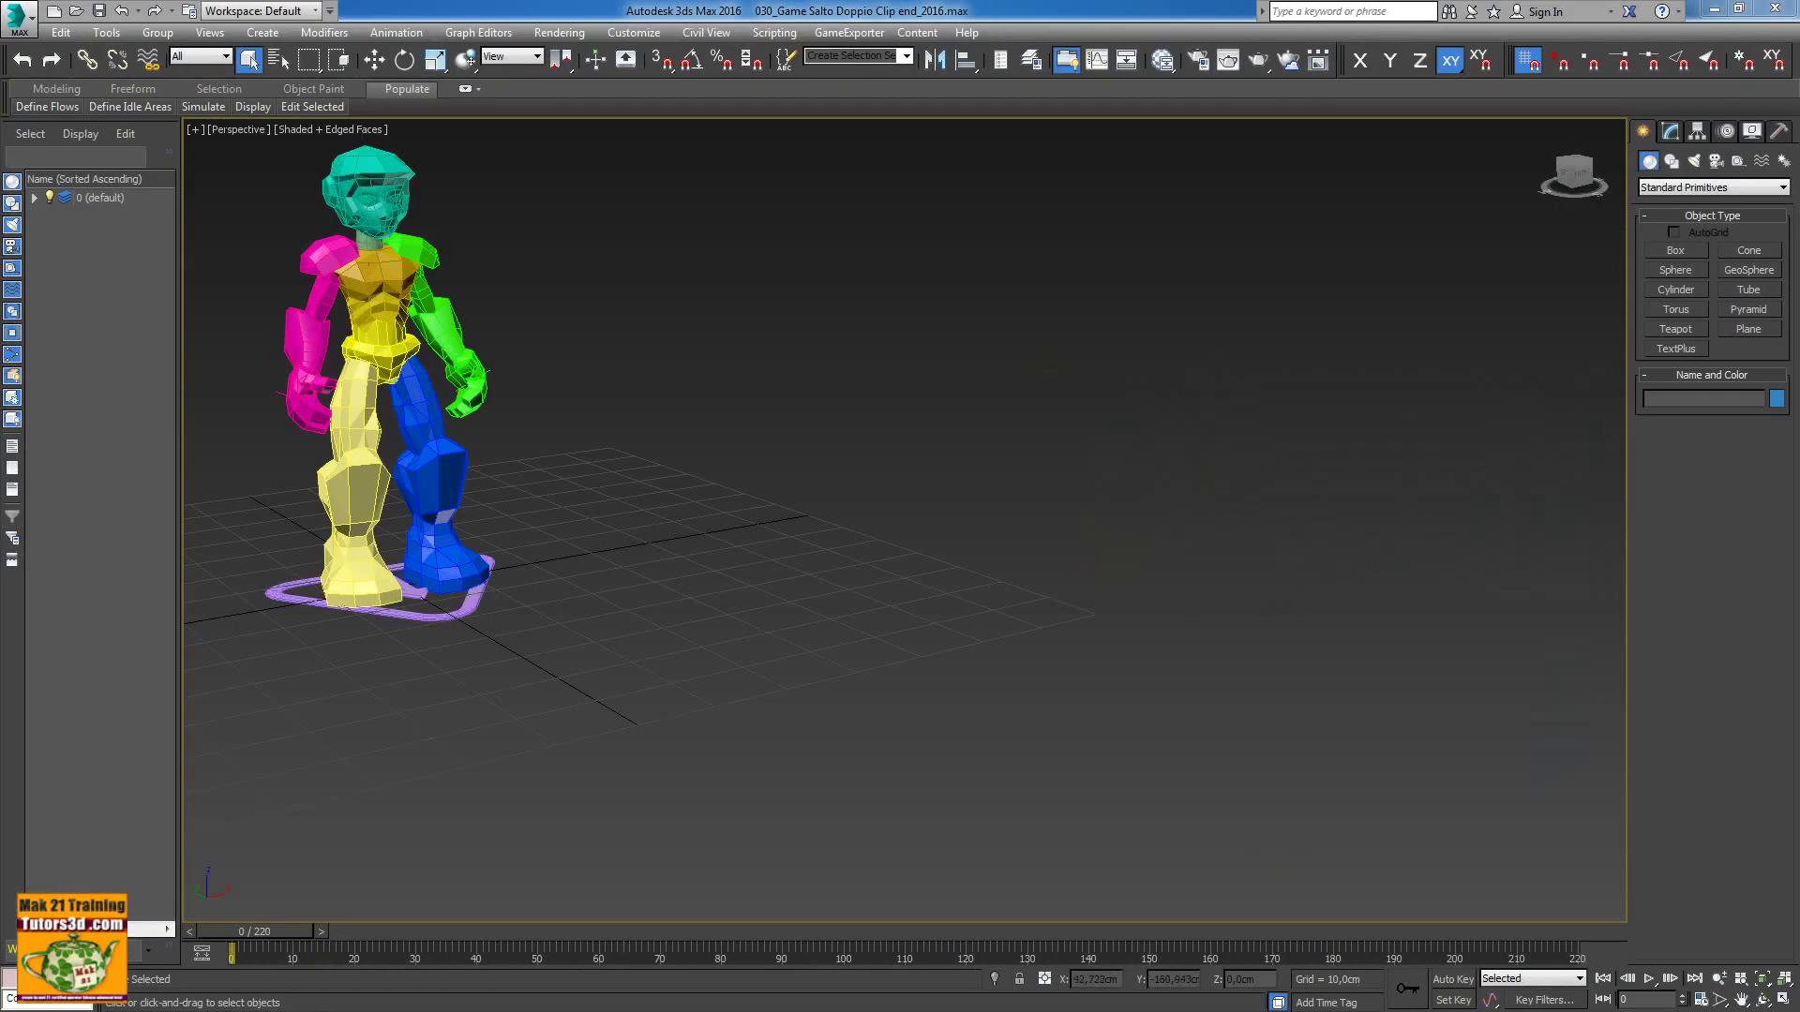
Play the backflip animation, stop it, and centre the character in the view
left_click(1650, 980)
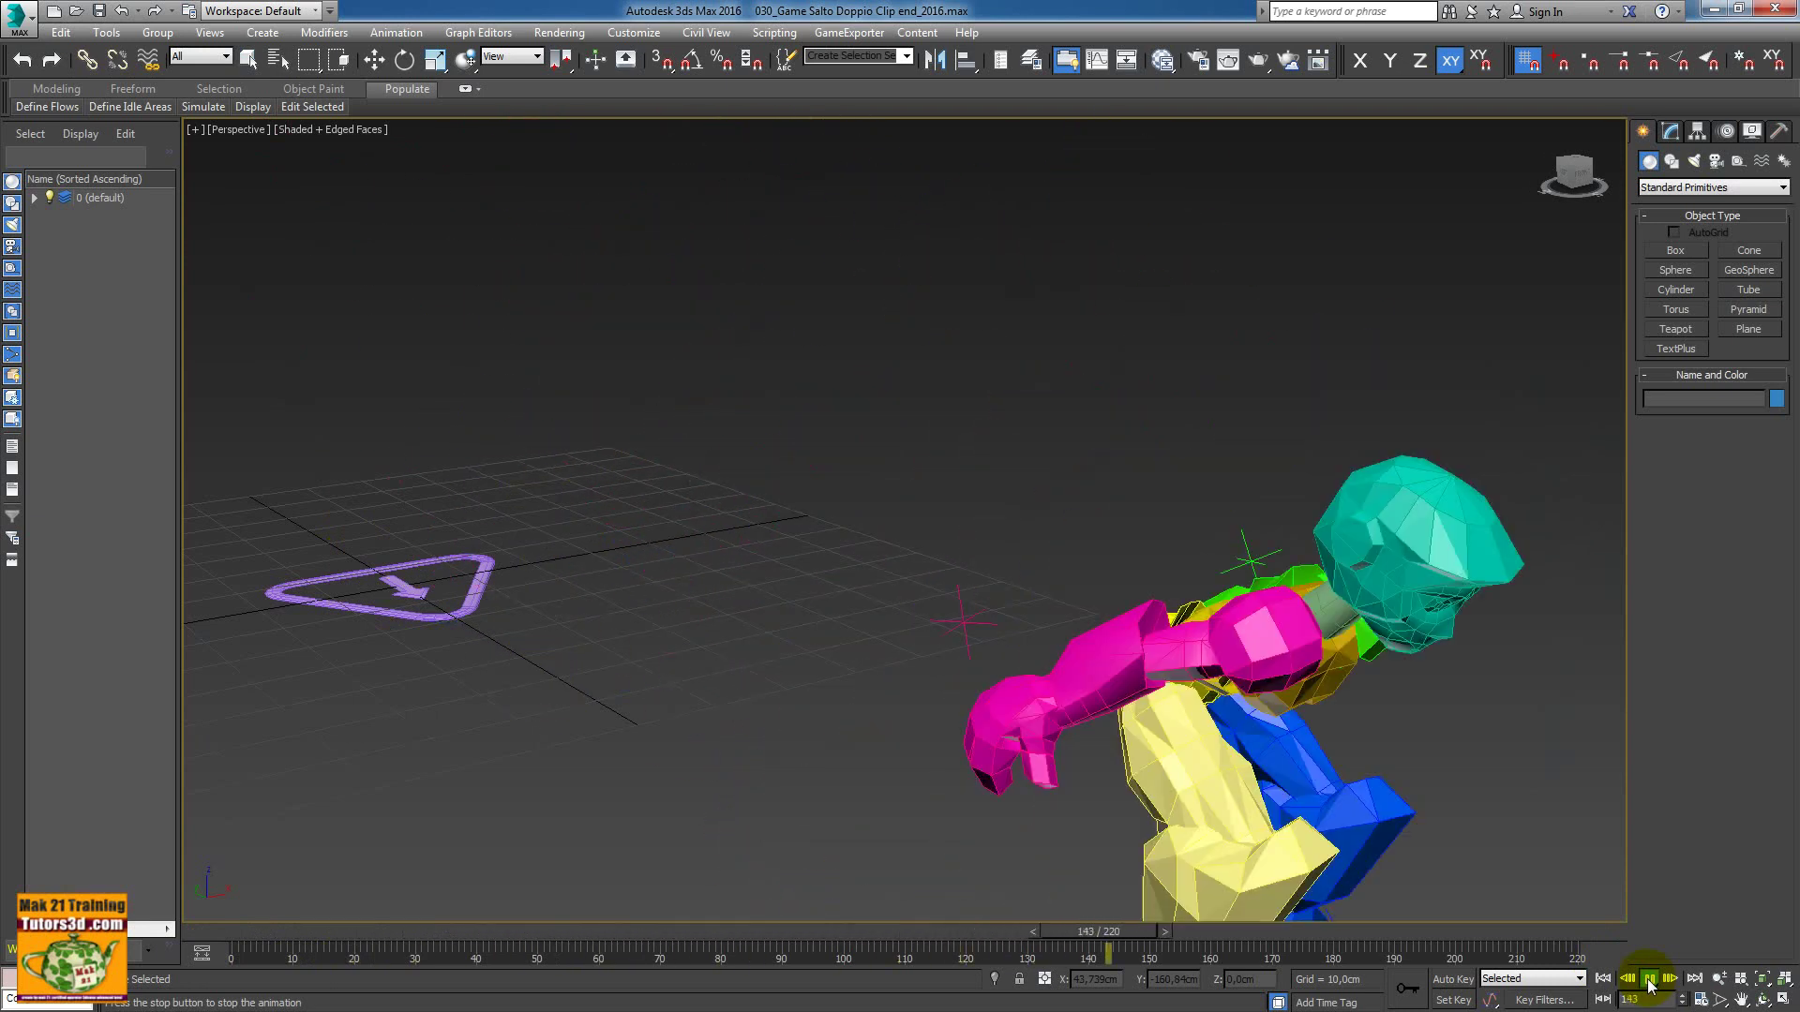
left_click(1650, 980)
scroll(1426, 808, "down", 3)
middle_click_drag(1427, 807, 1186, 708)
Play the backflip to its last frame, then select the triangle root helper in the Modify panel
left_click(1650, 979)
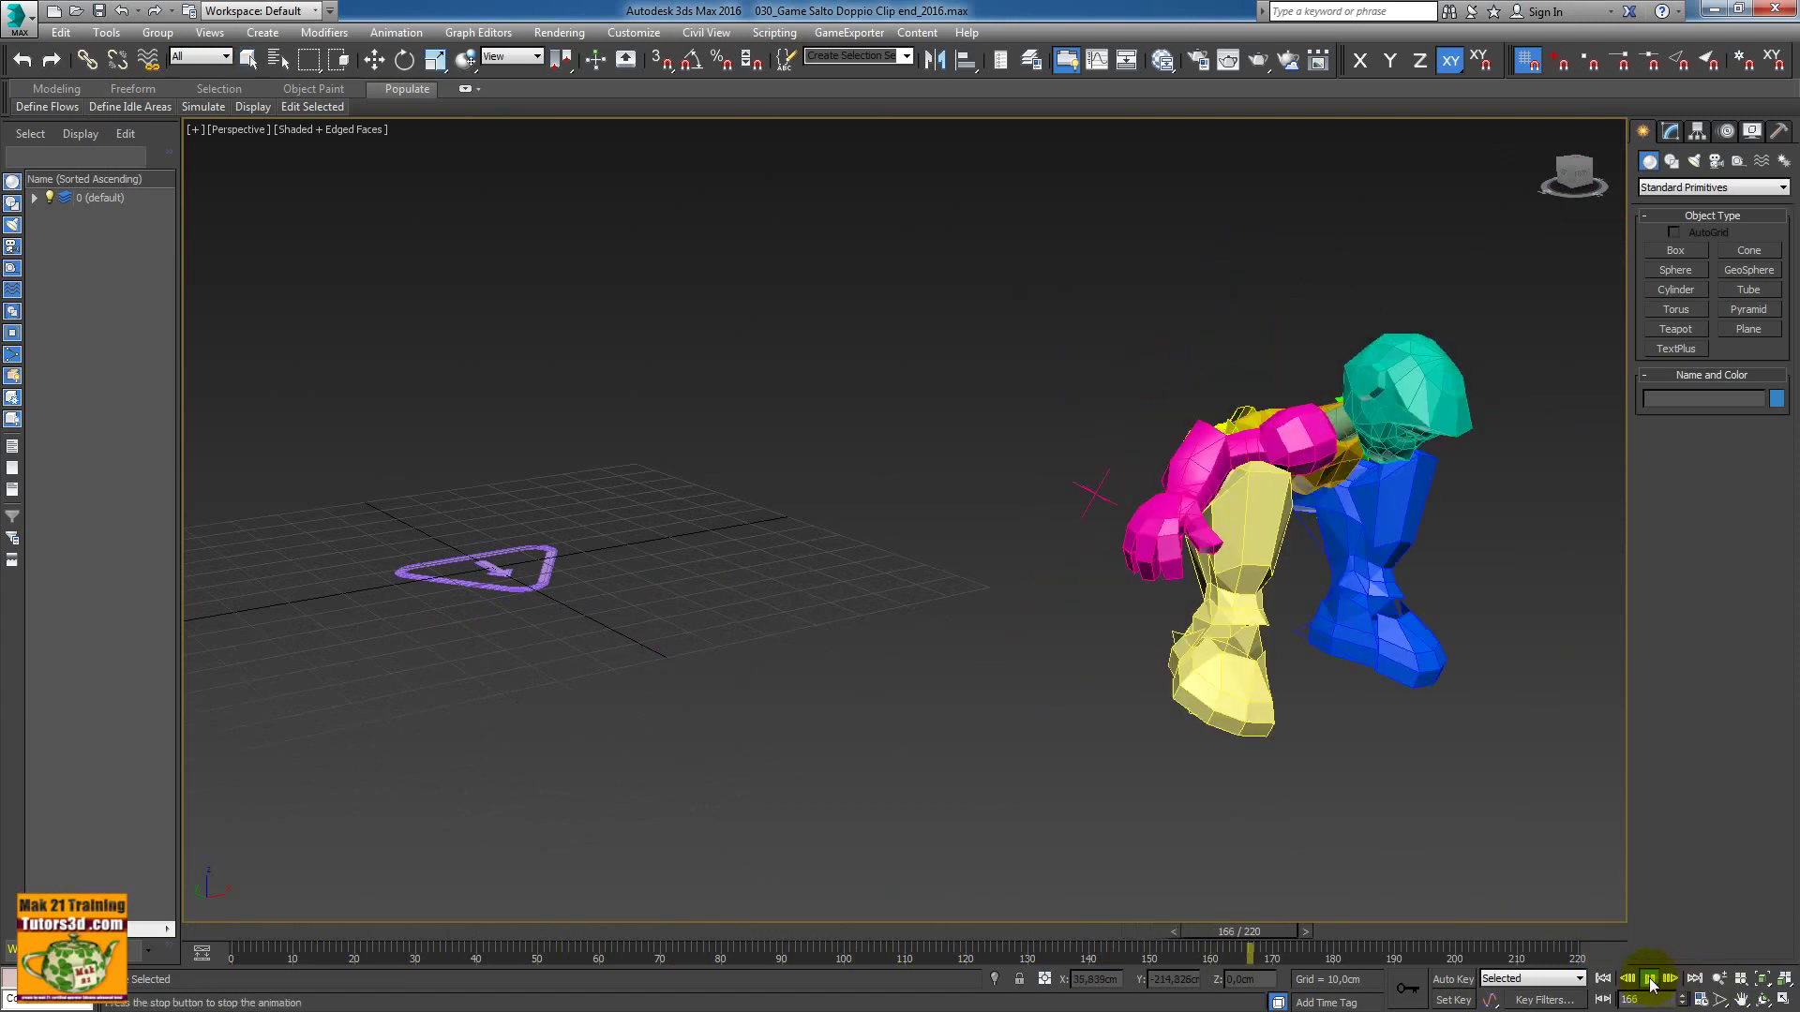
left_click(1650, 980)
middle_click_drag(1519, 811, 1518, 724)
left_click(547, 489)
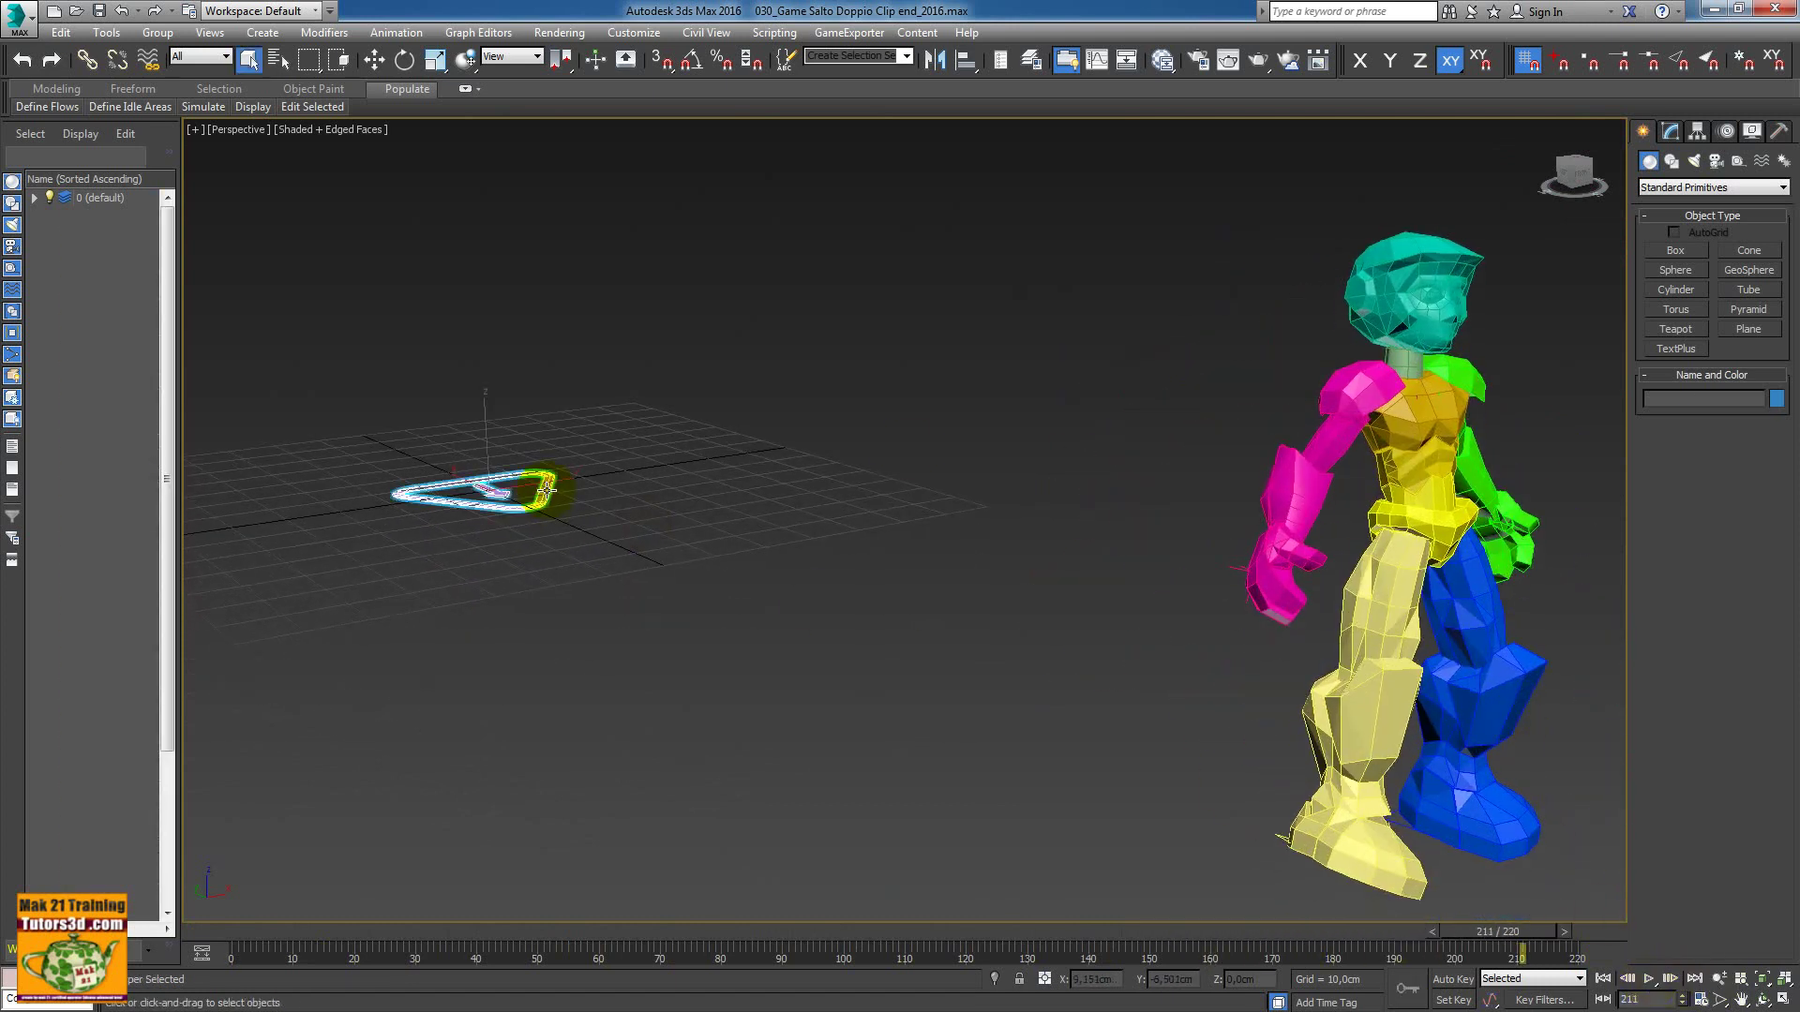
left_click(1672, 132)
Show the root helper's Motion panel and return the animation to frame 0
left_click(1728, 133)
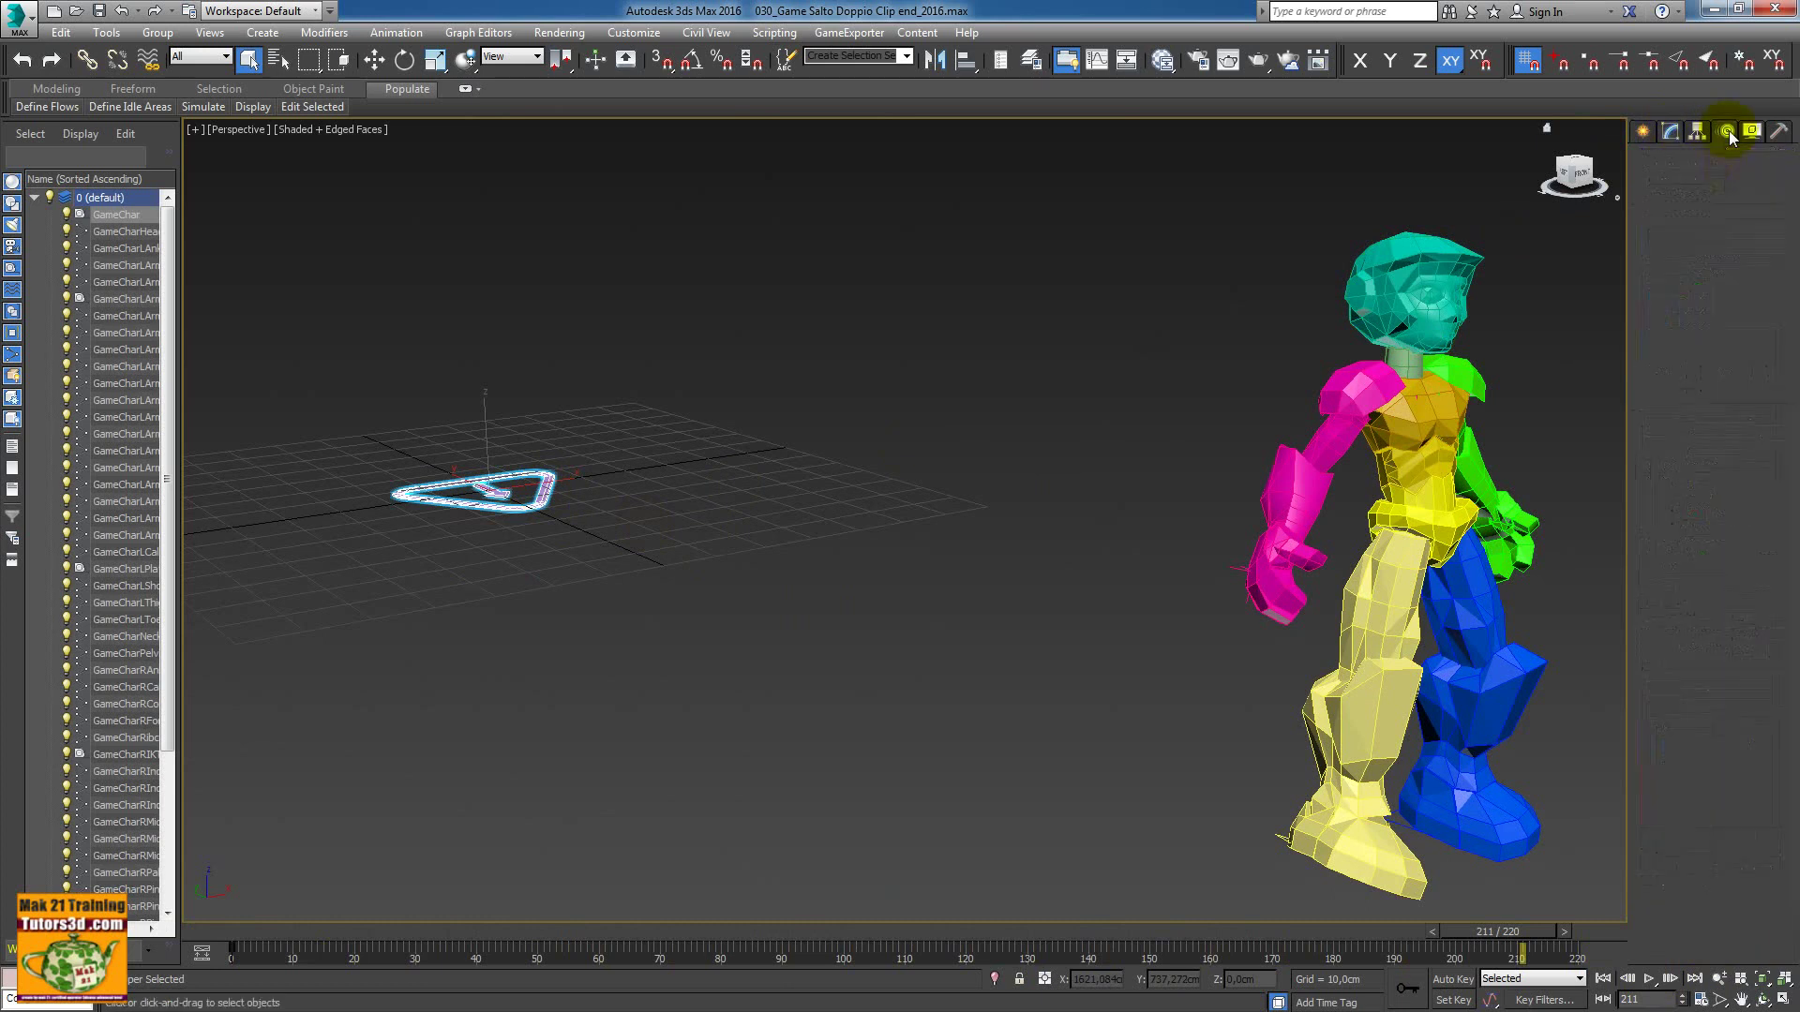
left_click_drag(1624, 412, 1559, 418)
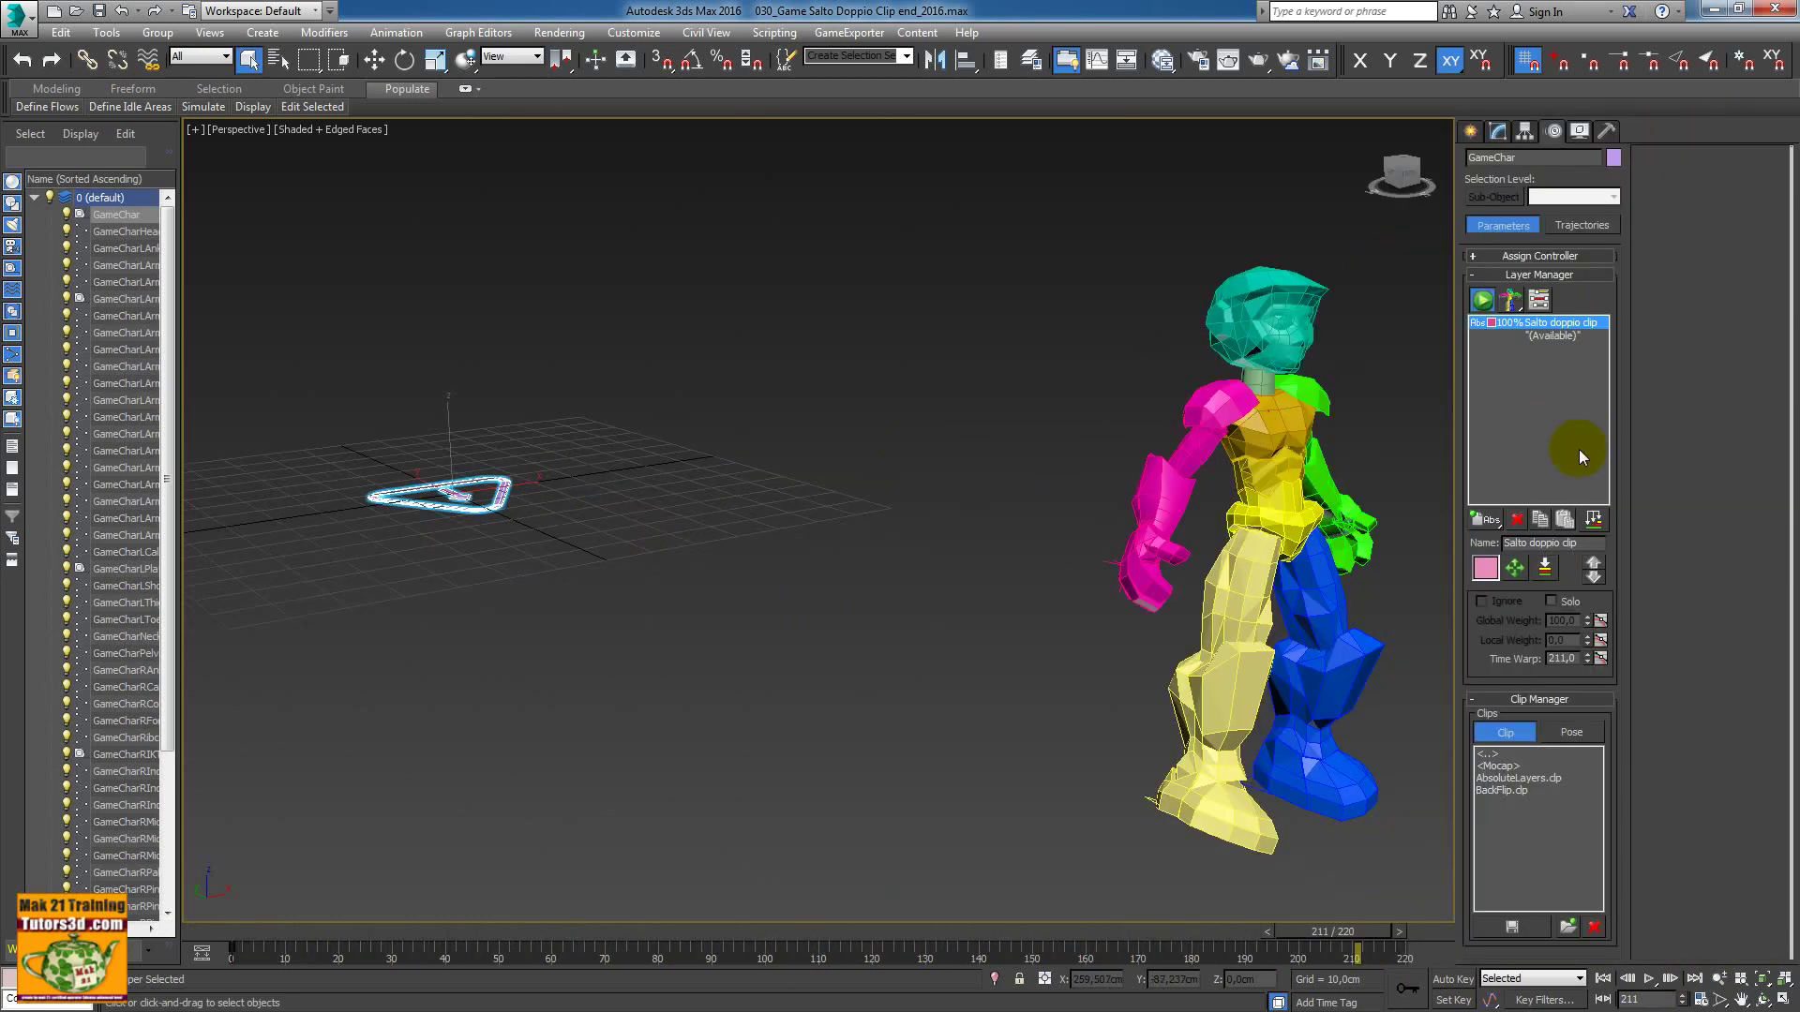
left_click(1603, 980)
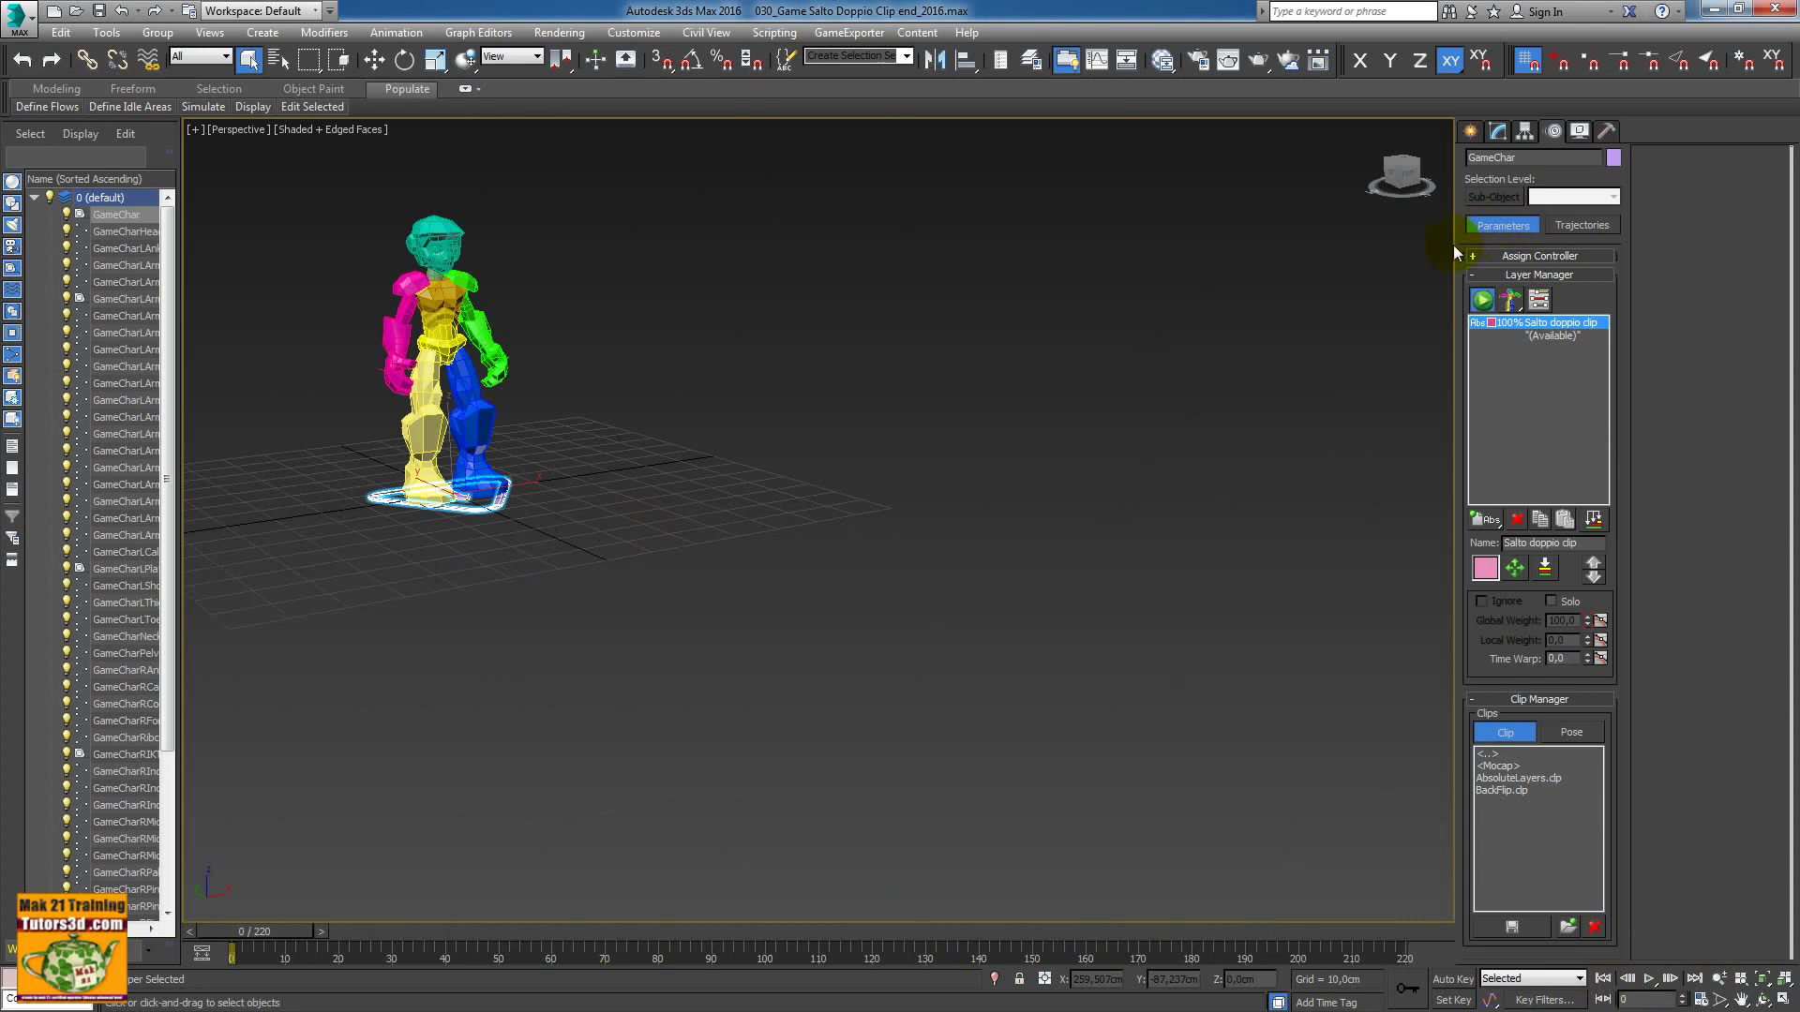
left_click_drag(1456, 246, 1632, 245)
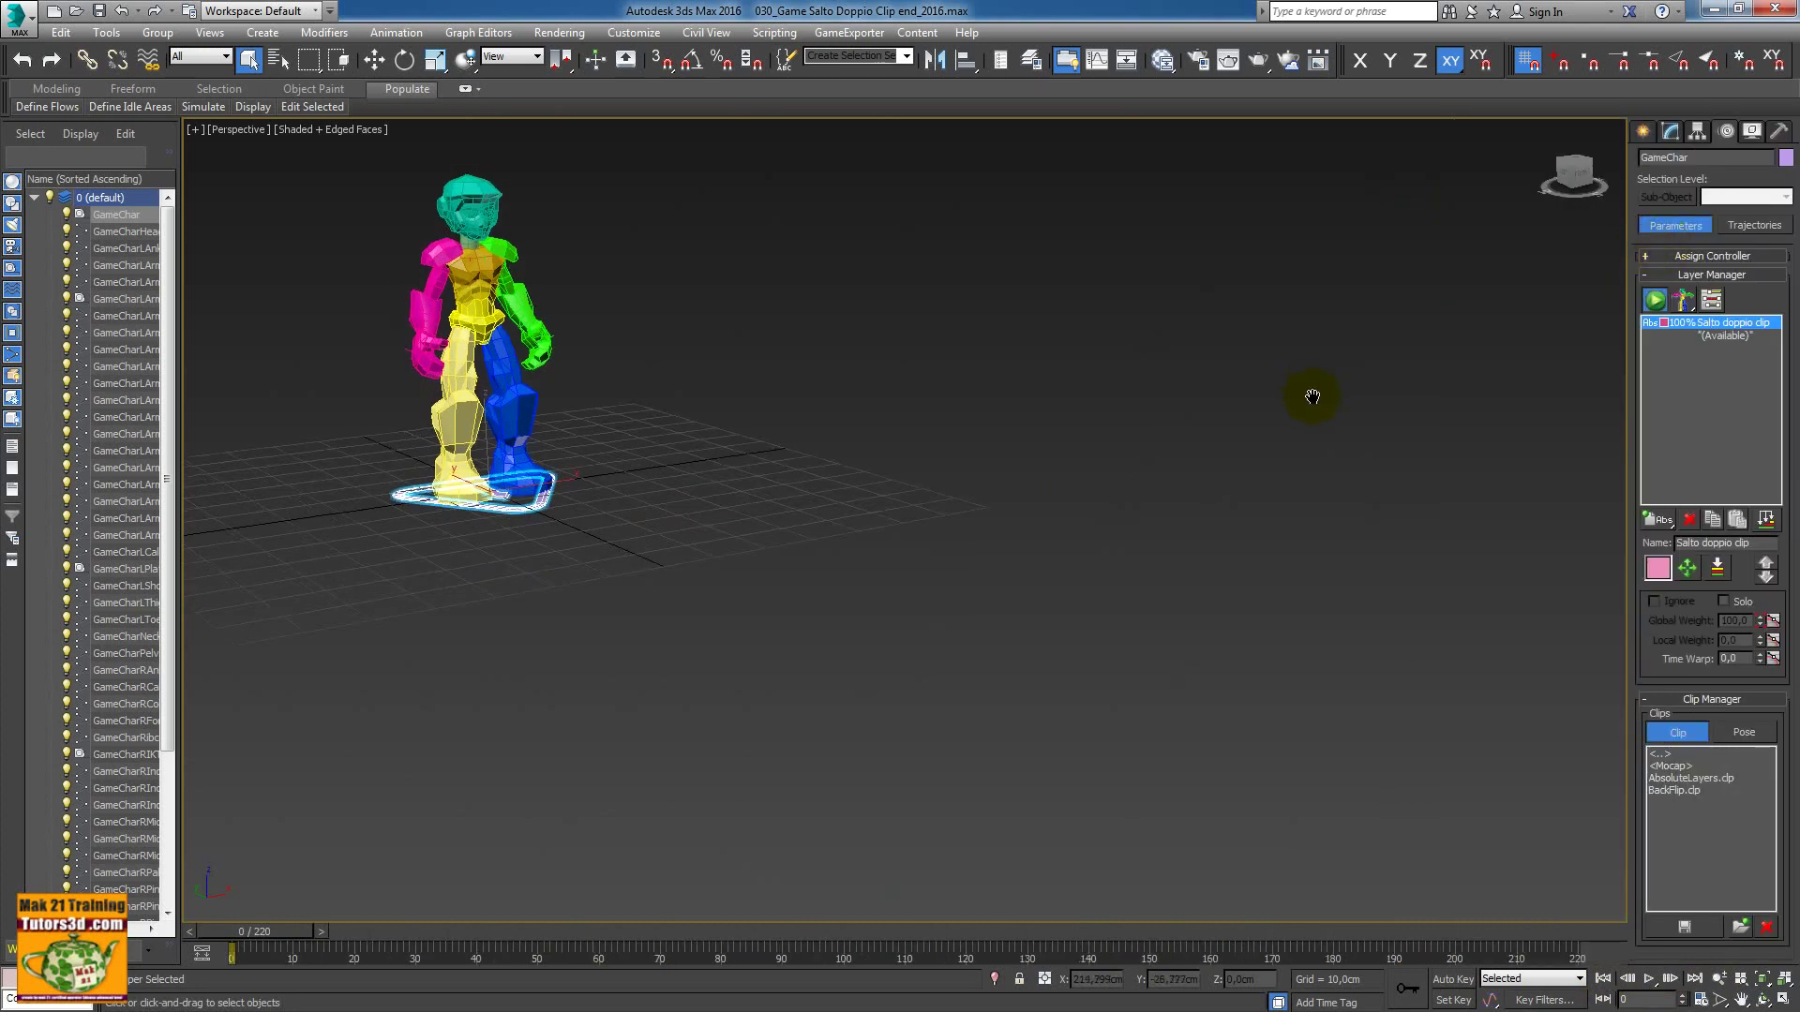
mouse_move(1307, 394)
middle_mouse_down()
mouse_move(1217, 430)
mouse_move(1247, 471)
middle_mouse_up()
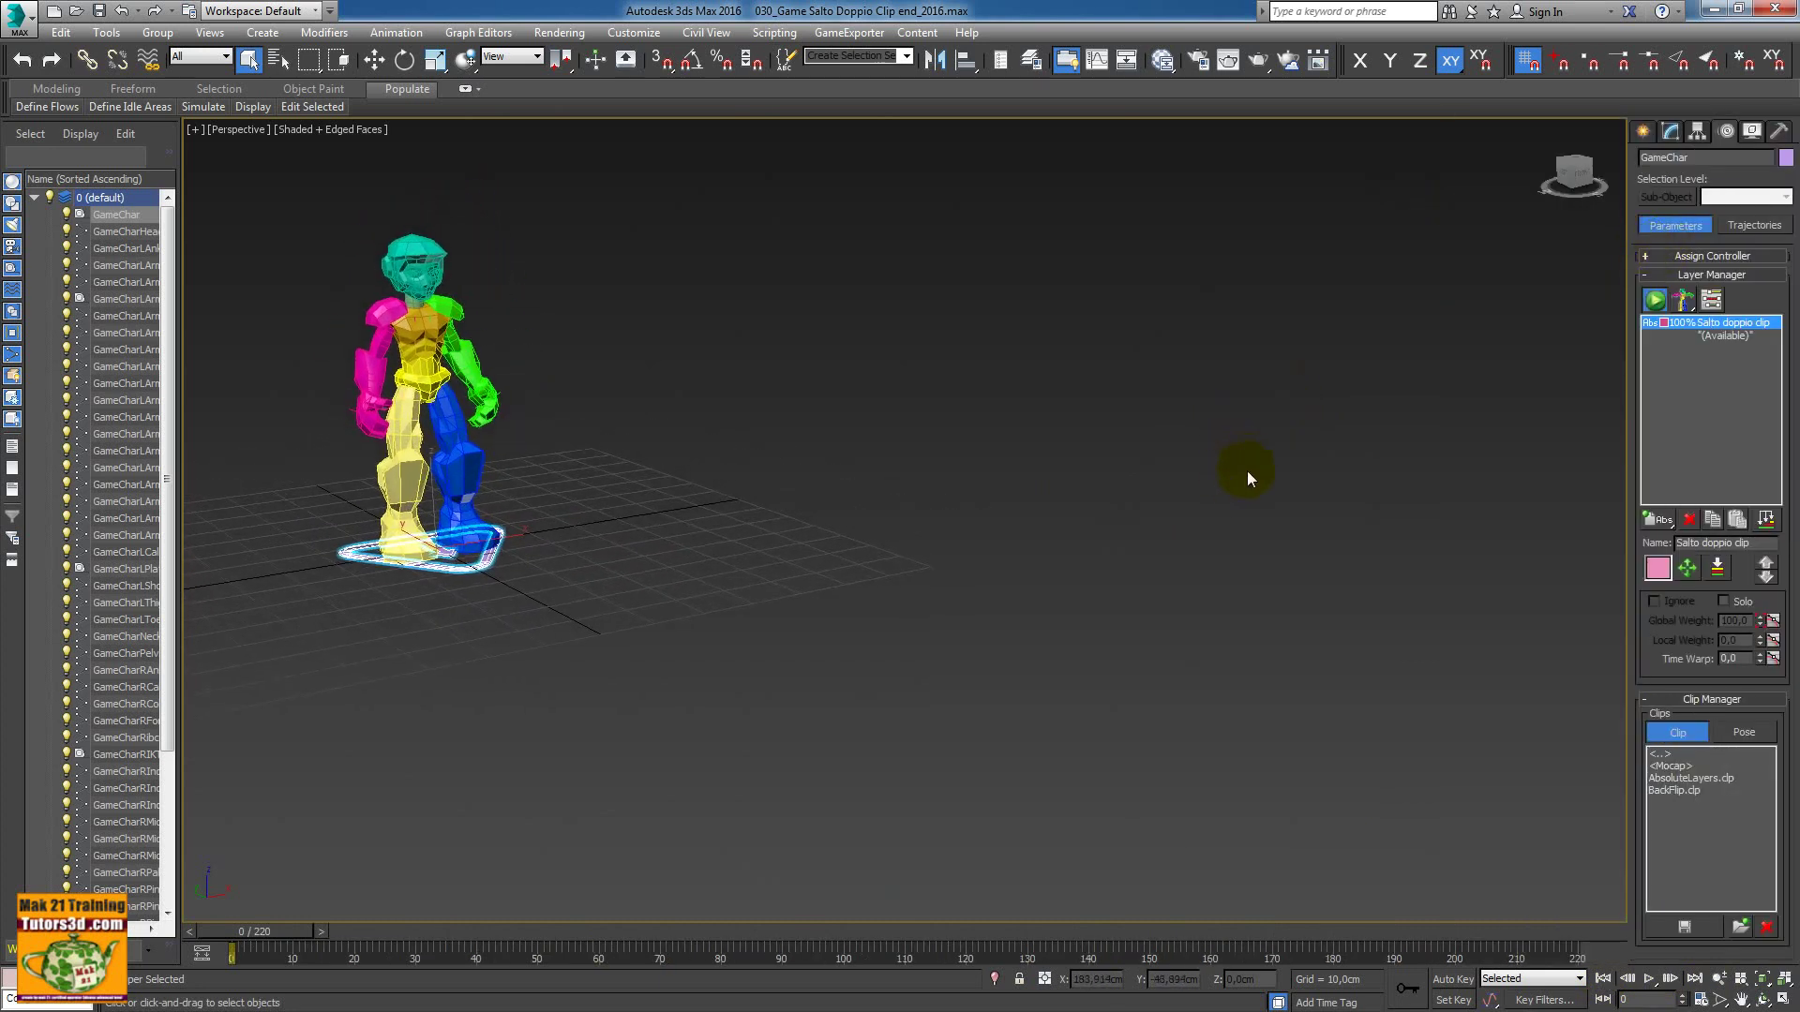
left_click(848, 32)
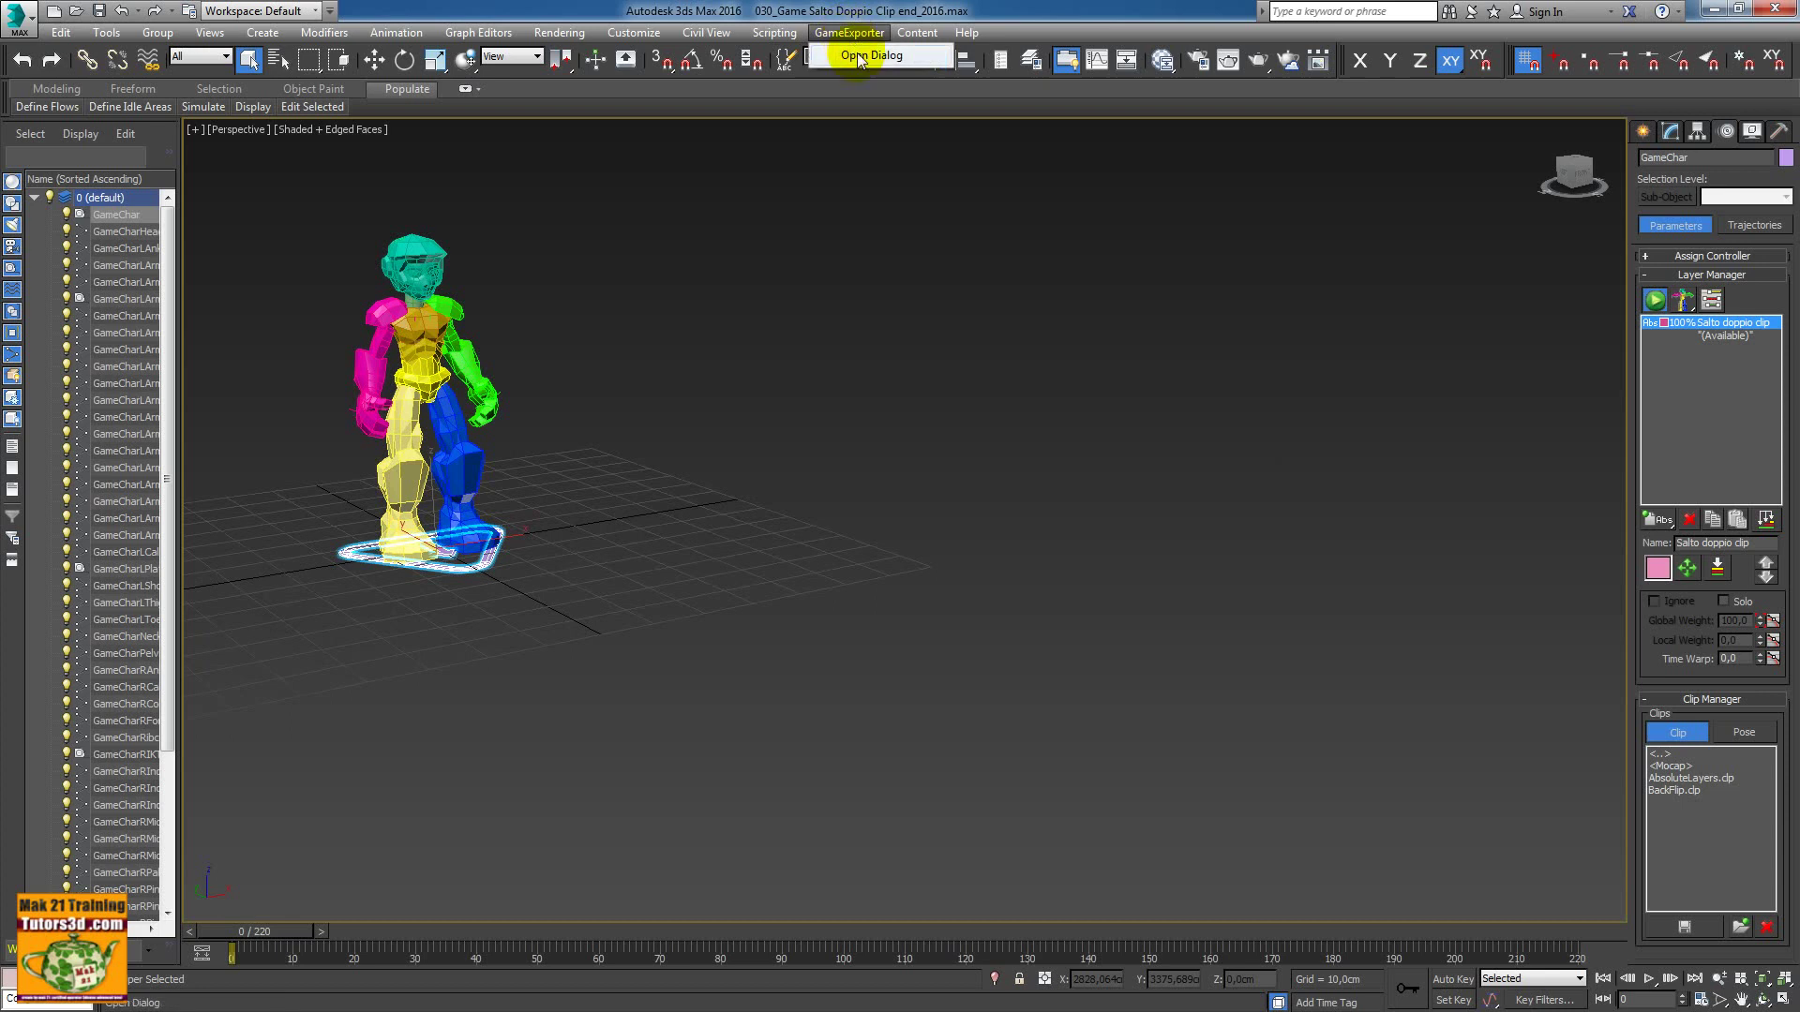
Open the Game Exporter dialog and scrub the timeline to find the split frame
left_click(872, 58)
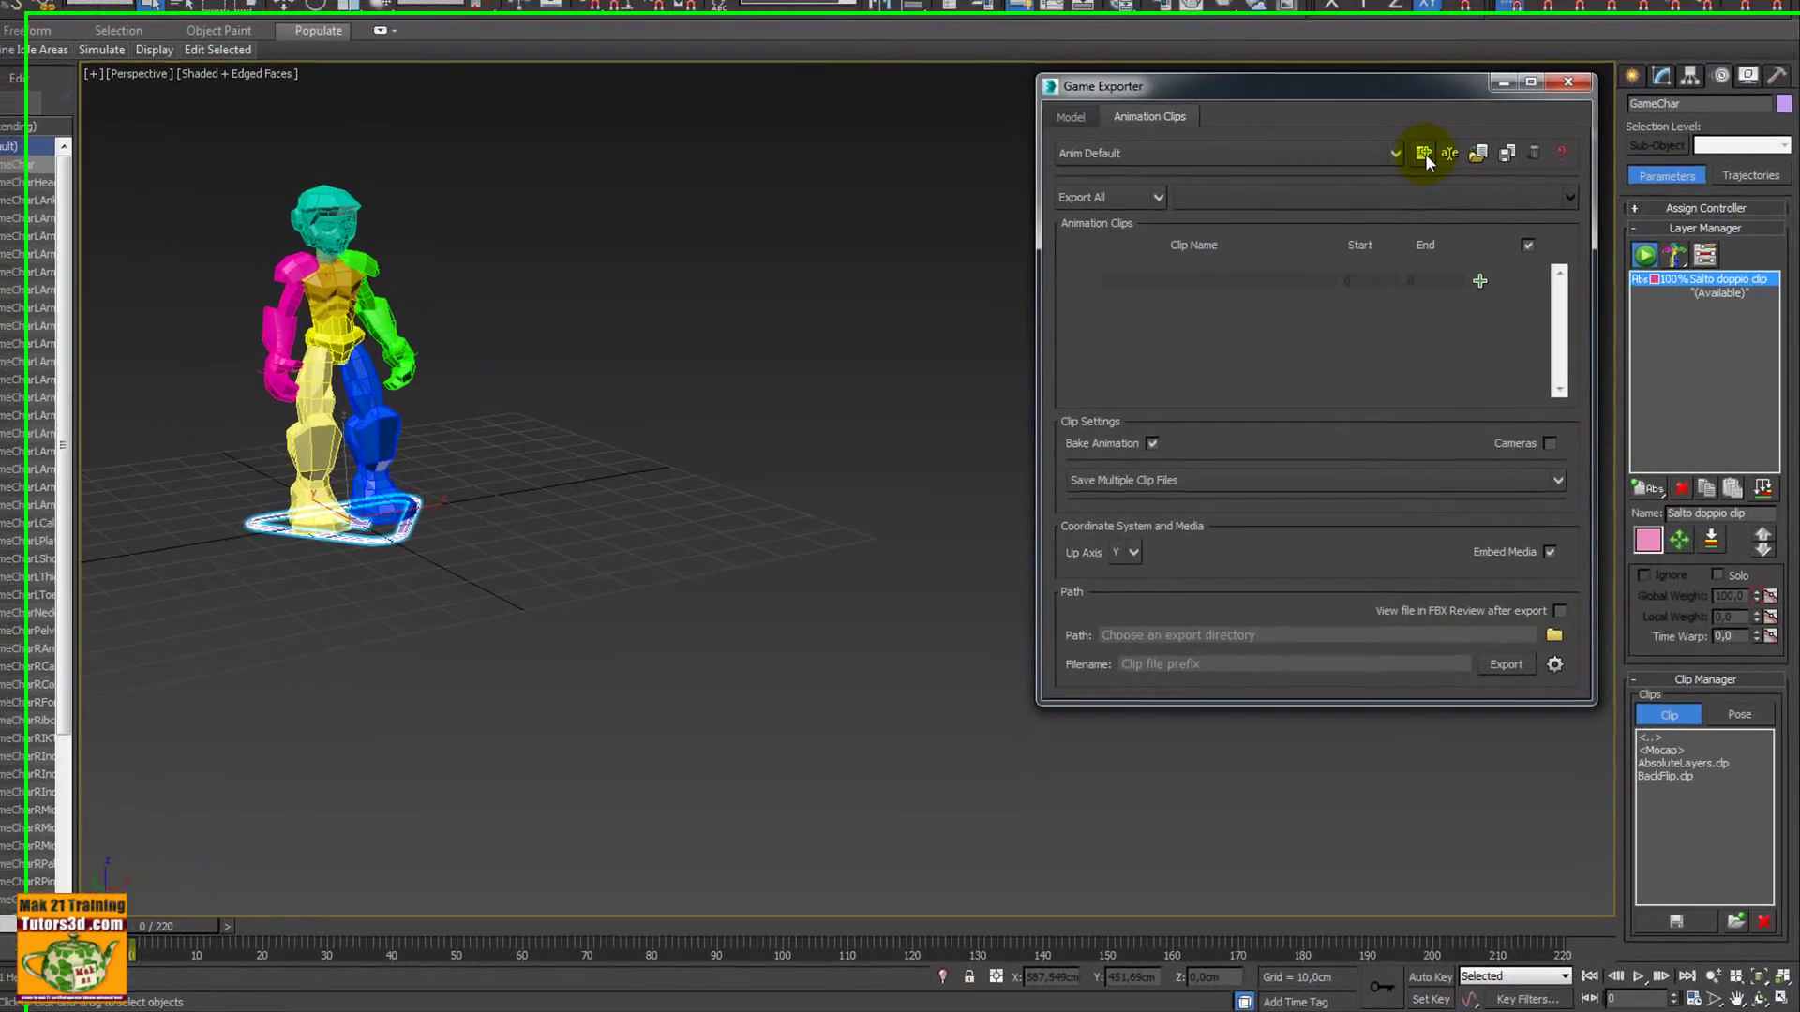
left_click(1418, 139)
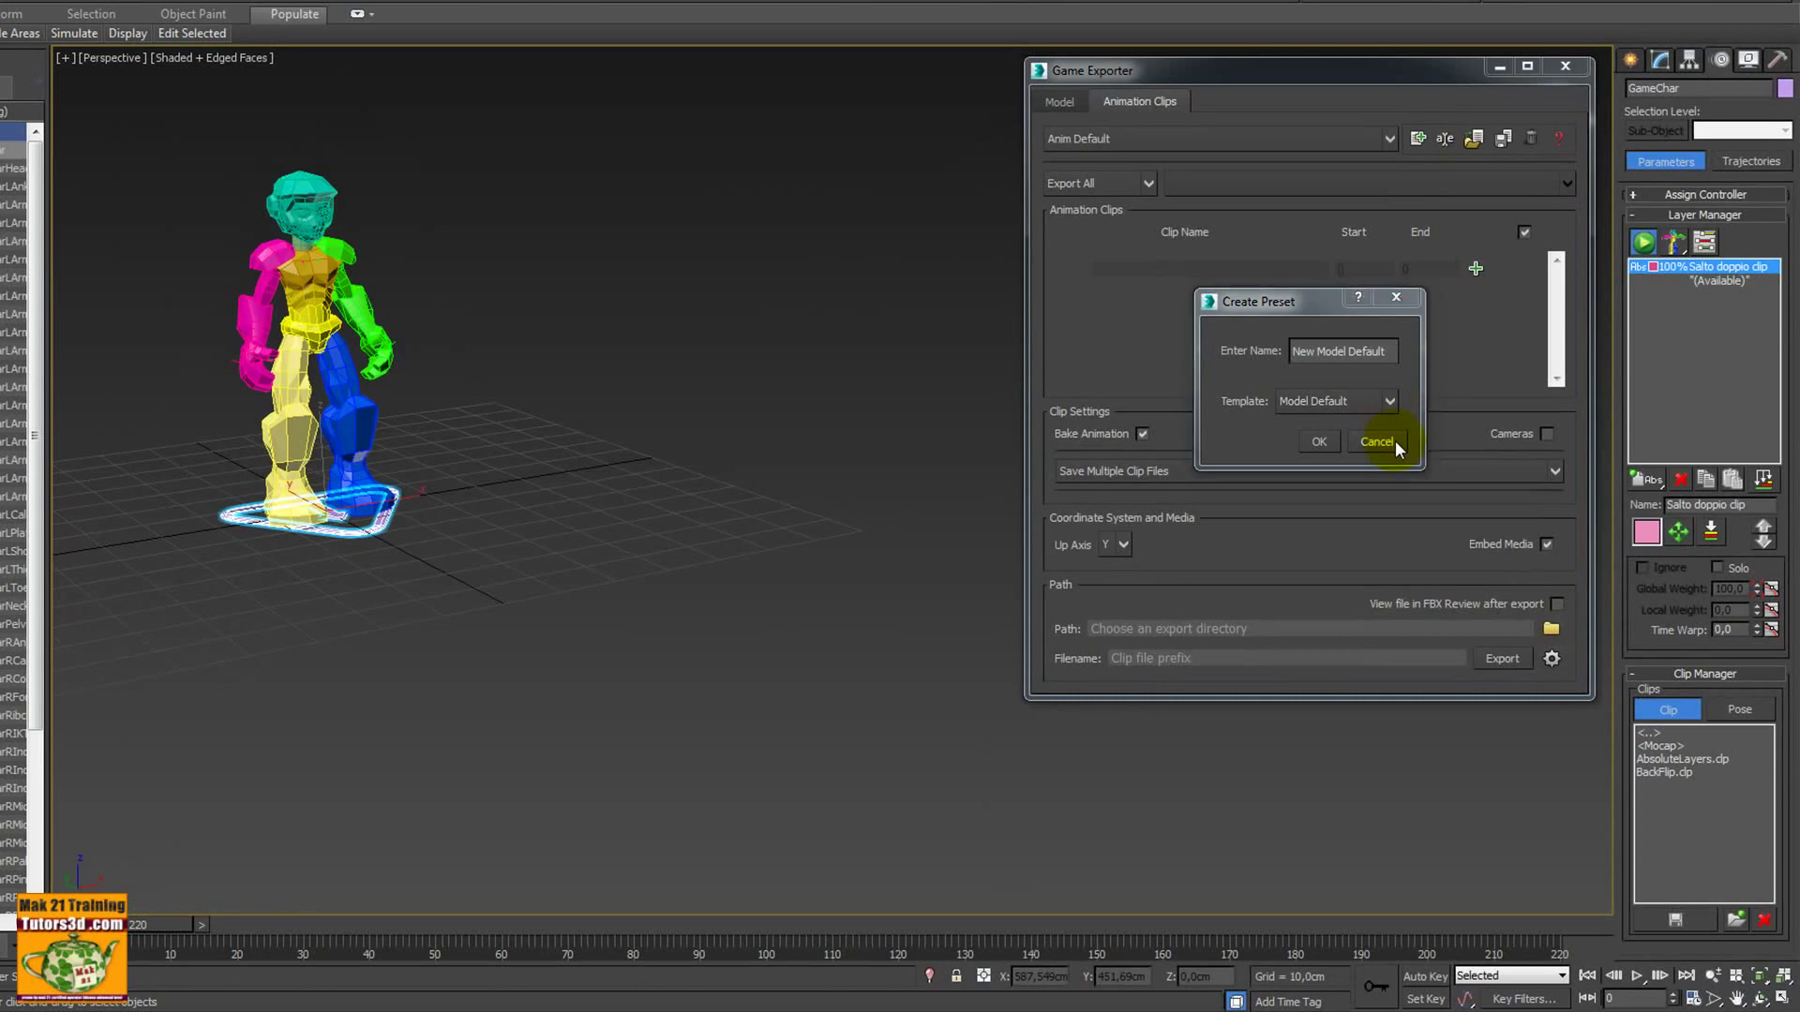
left_click(1385, 441)
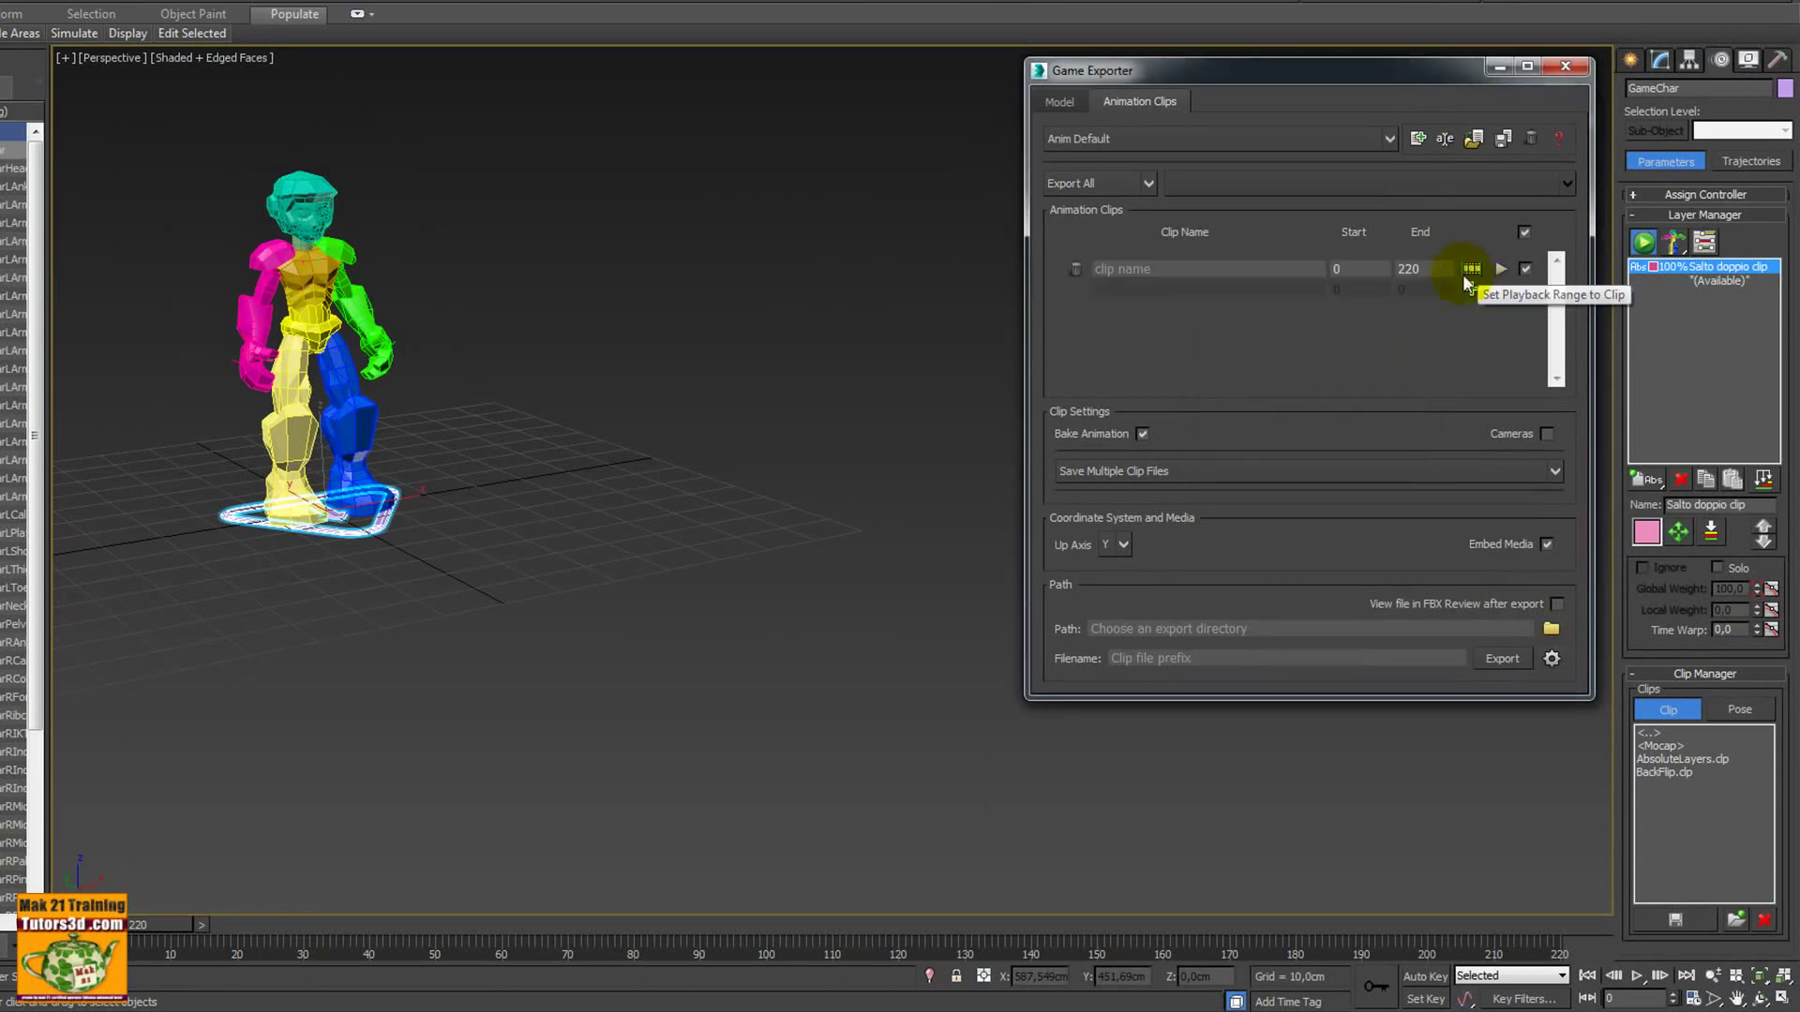
double_click(1410, 269)
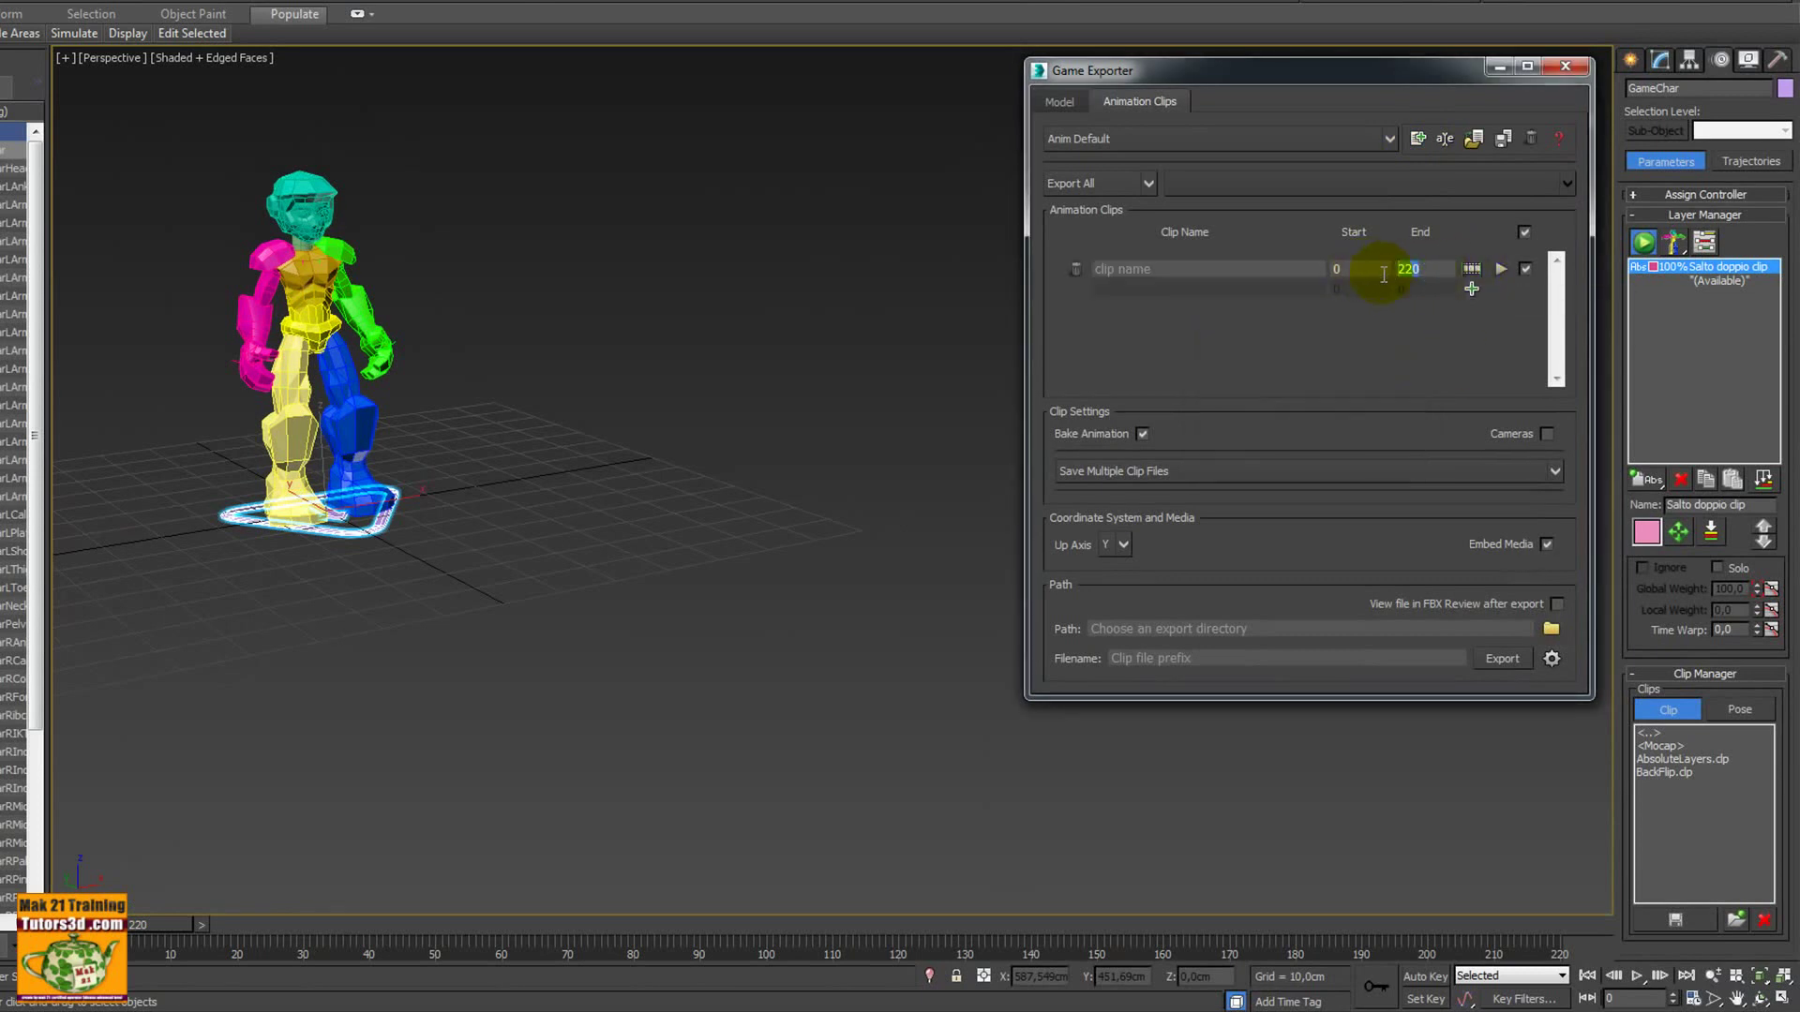
left_click_drag(158, 924, 857, 928)
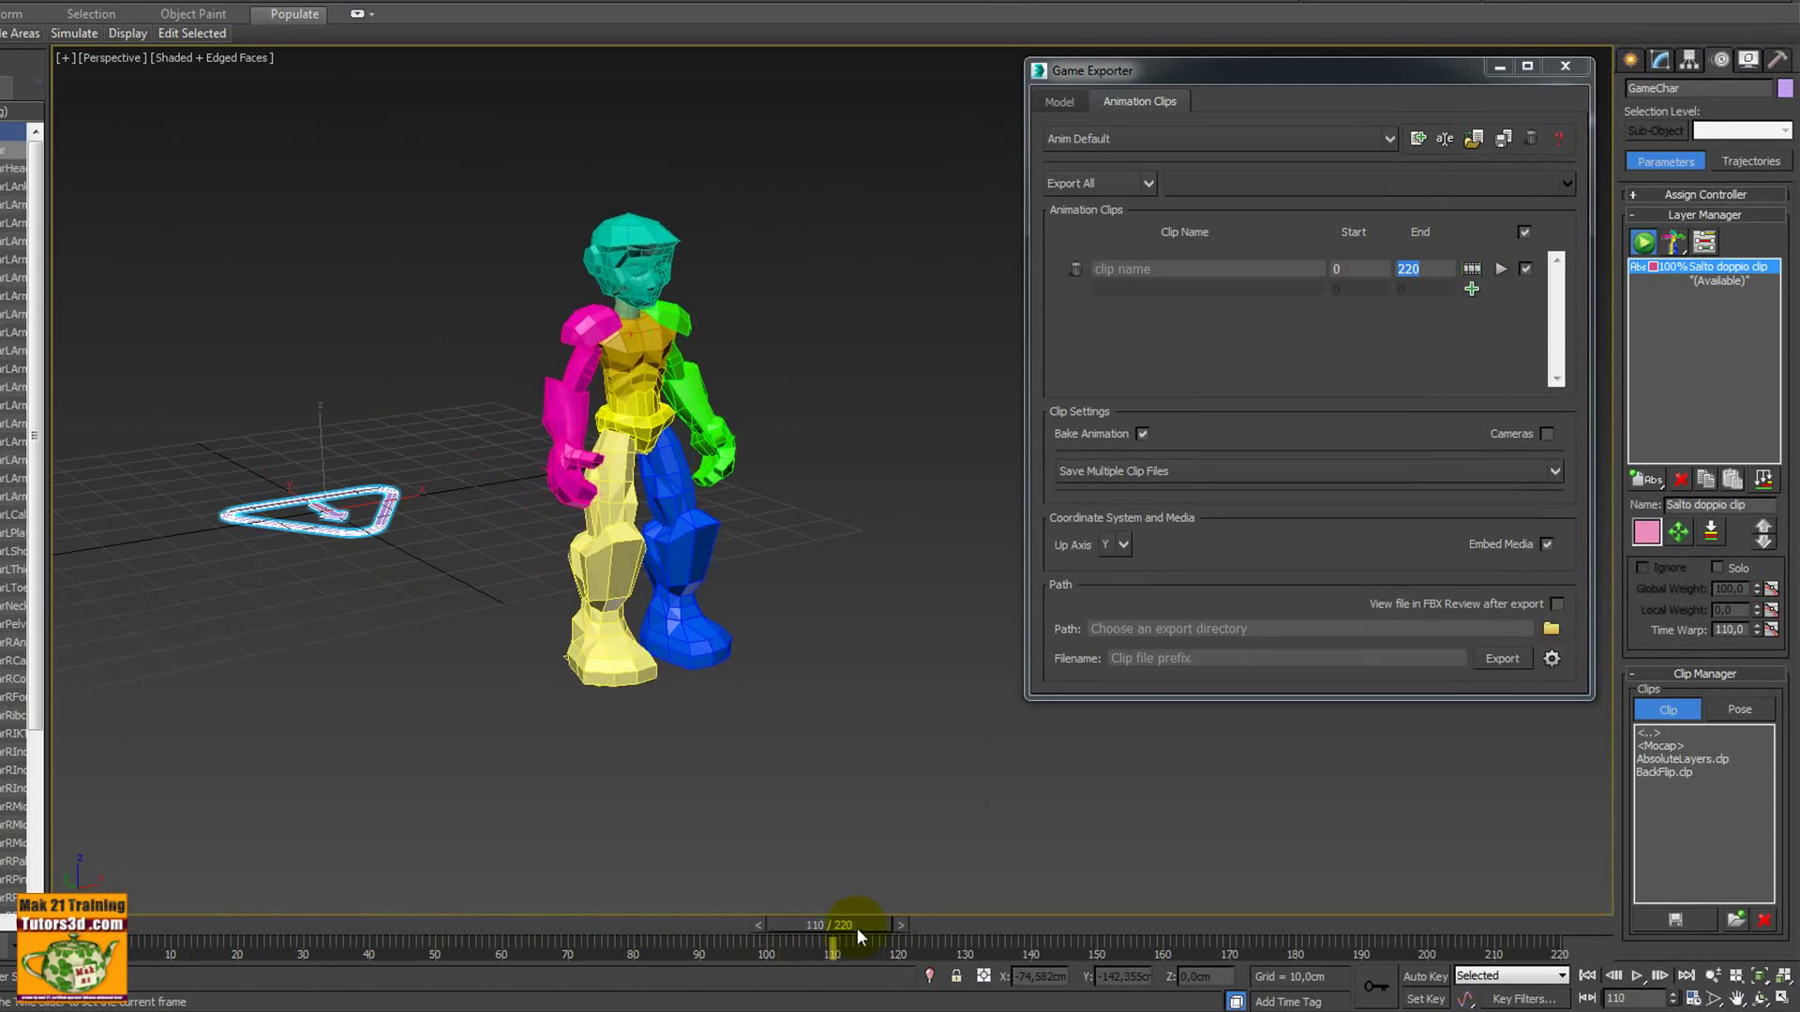
End the first clip at frame 110 and add a second clip spanning 111–220
left_click(1408, 269)
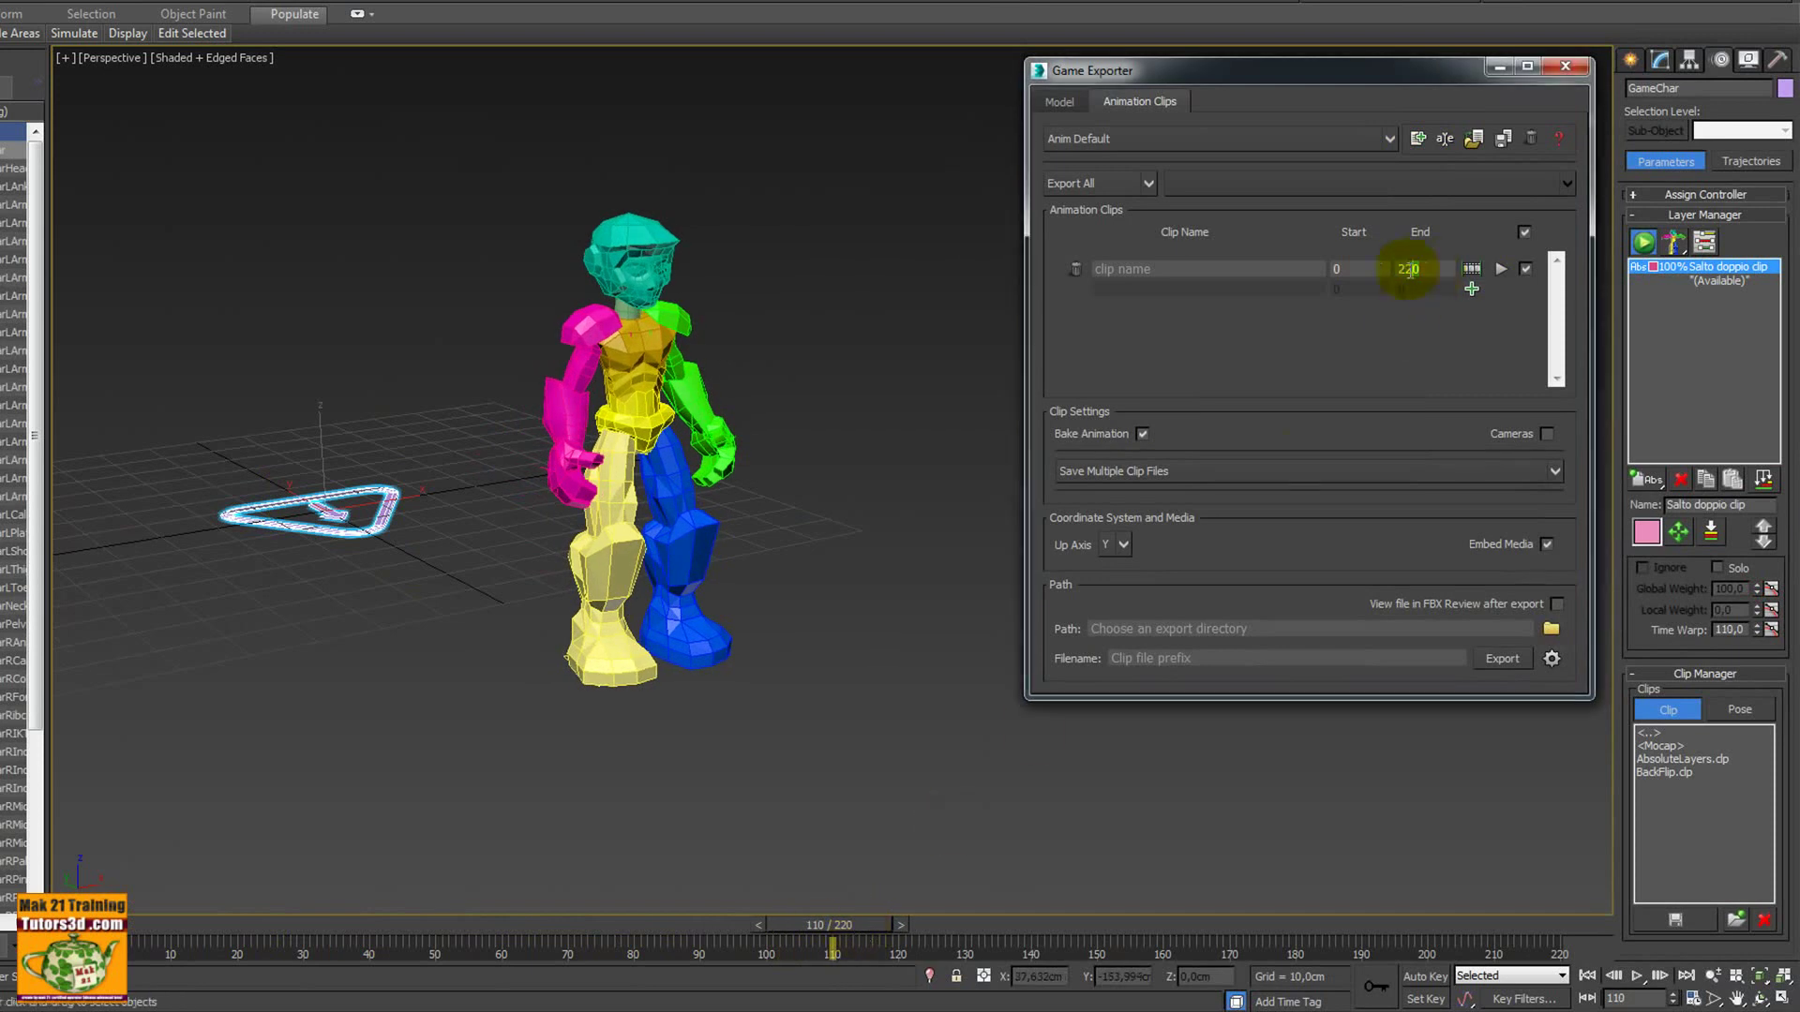
type("10")
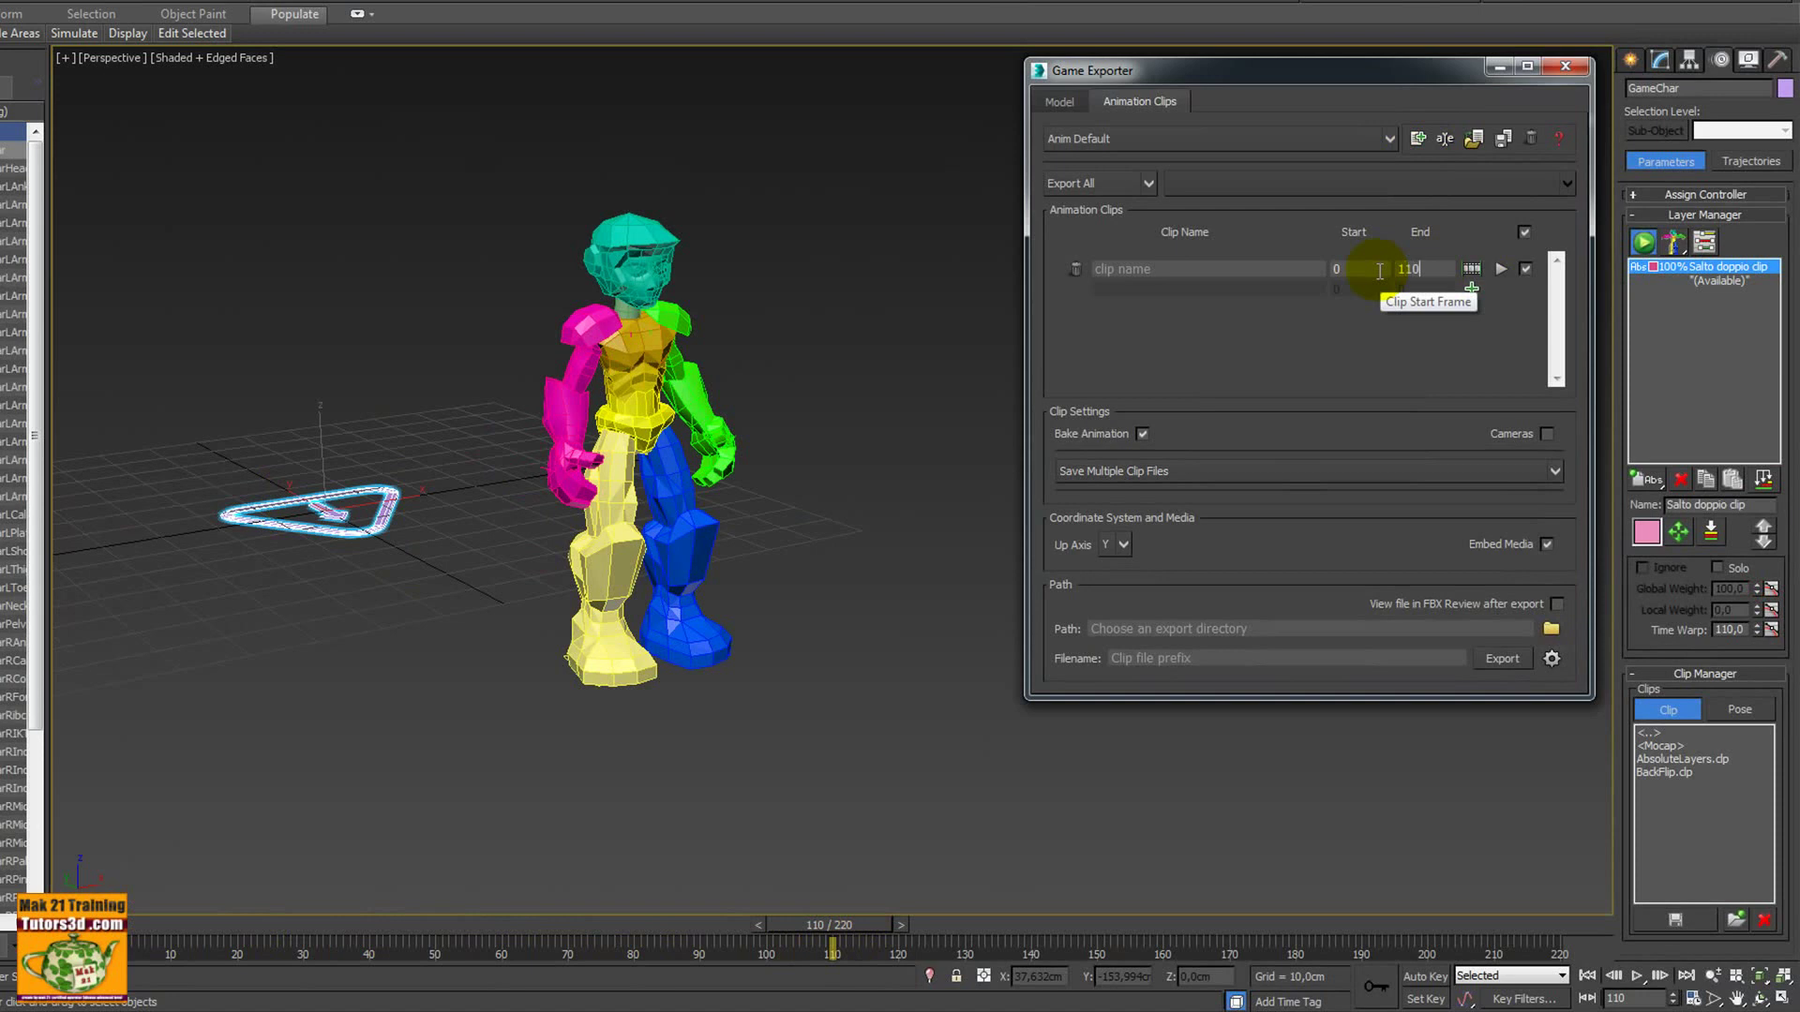
key("Return")
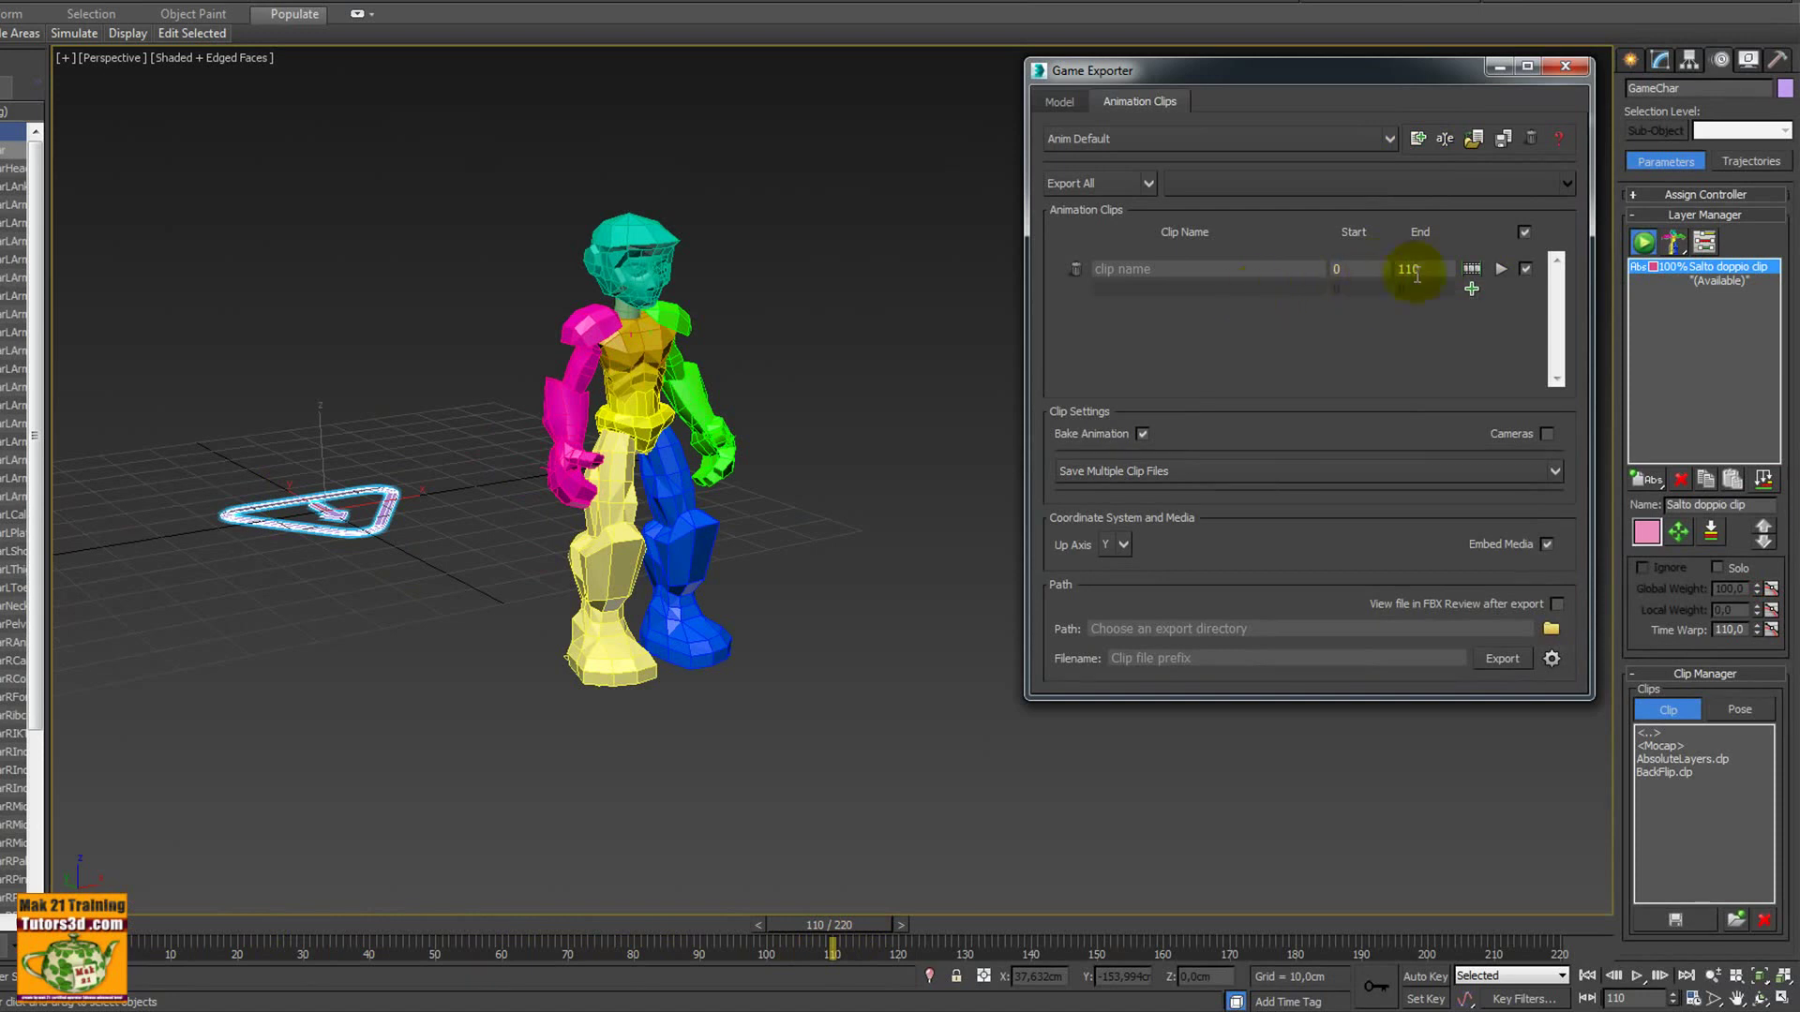
left_click(1472, 289)
type("111")
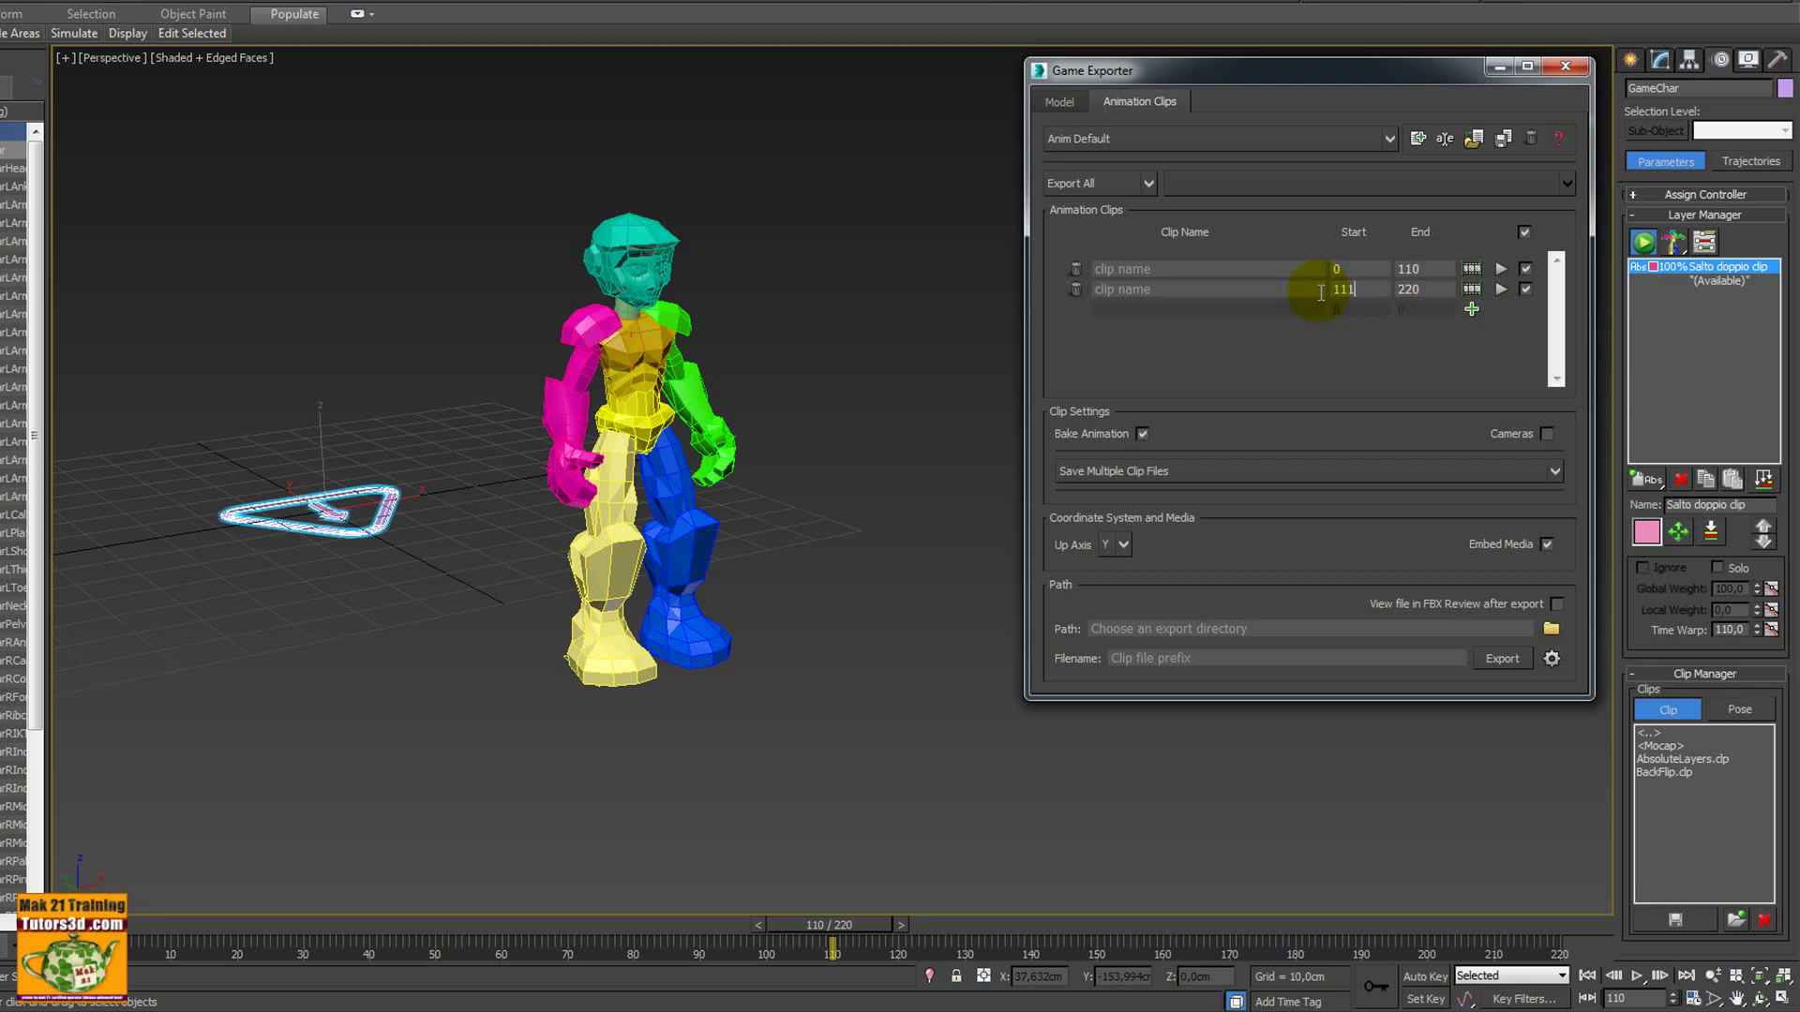
key("Return")
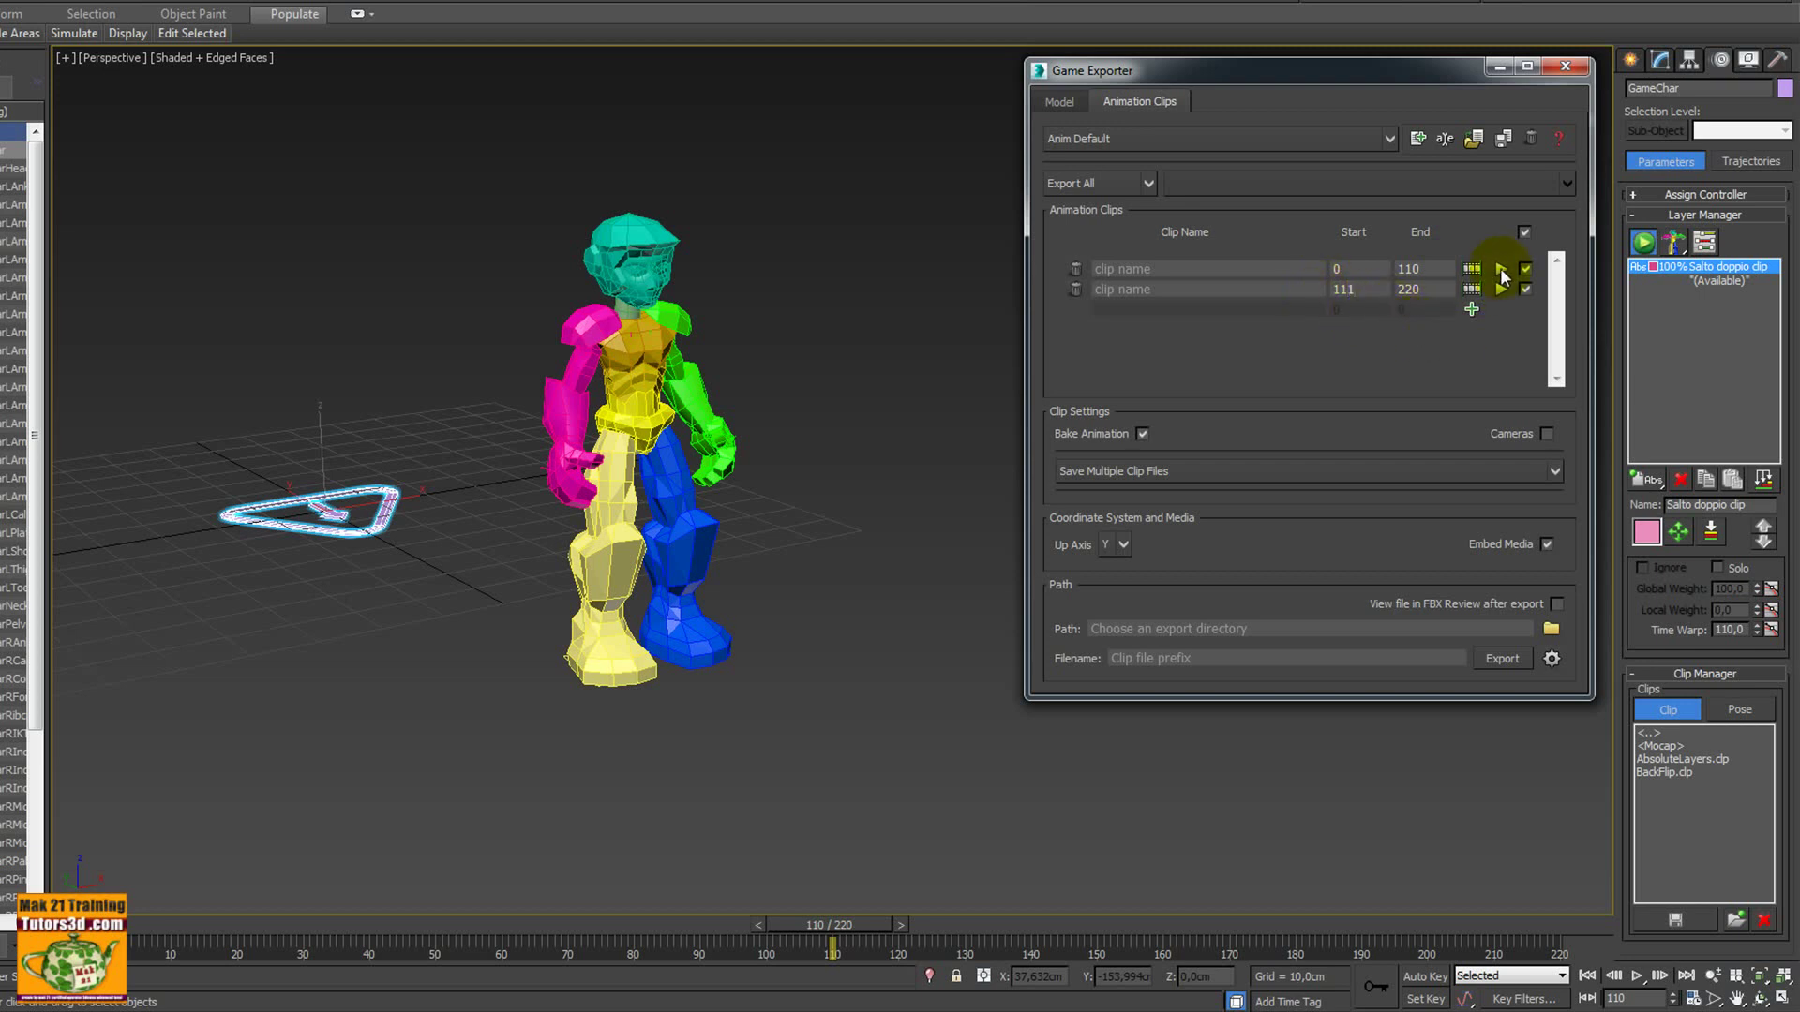
Preview the 0–110 and 111–220 clips with their play buttons, stopping each preview
left_click(1501, 271)
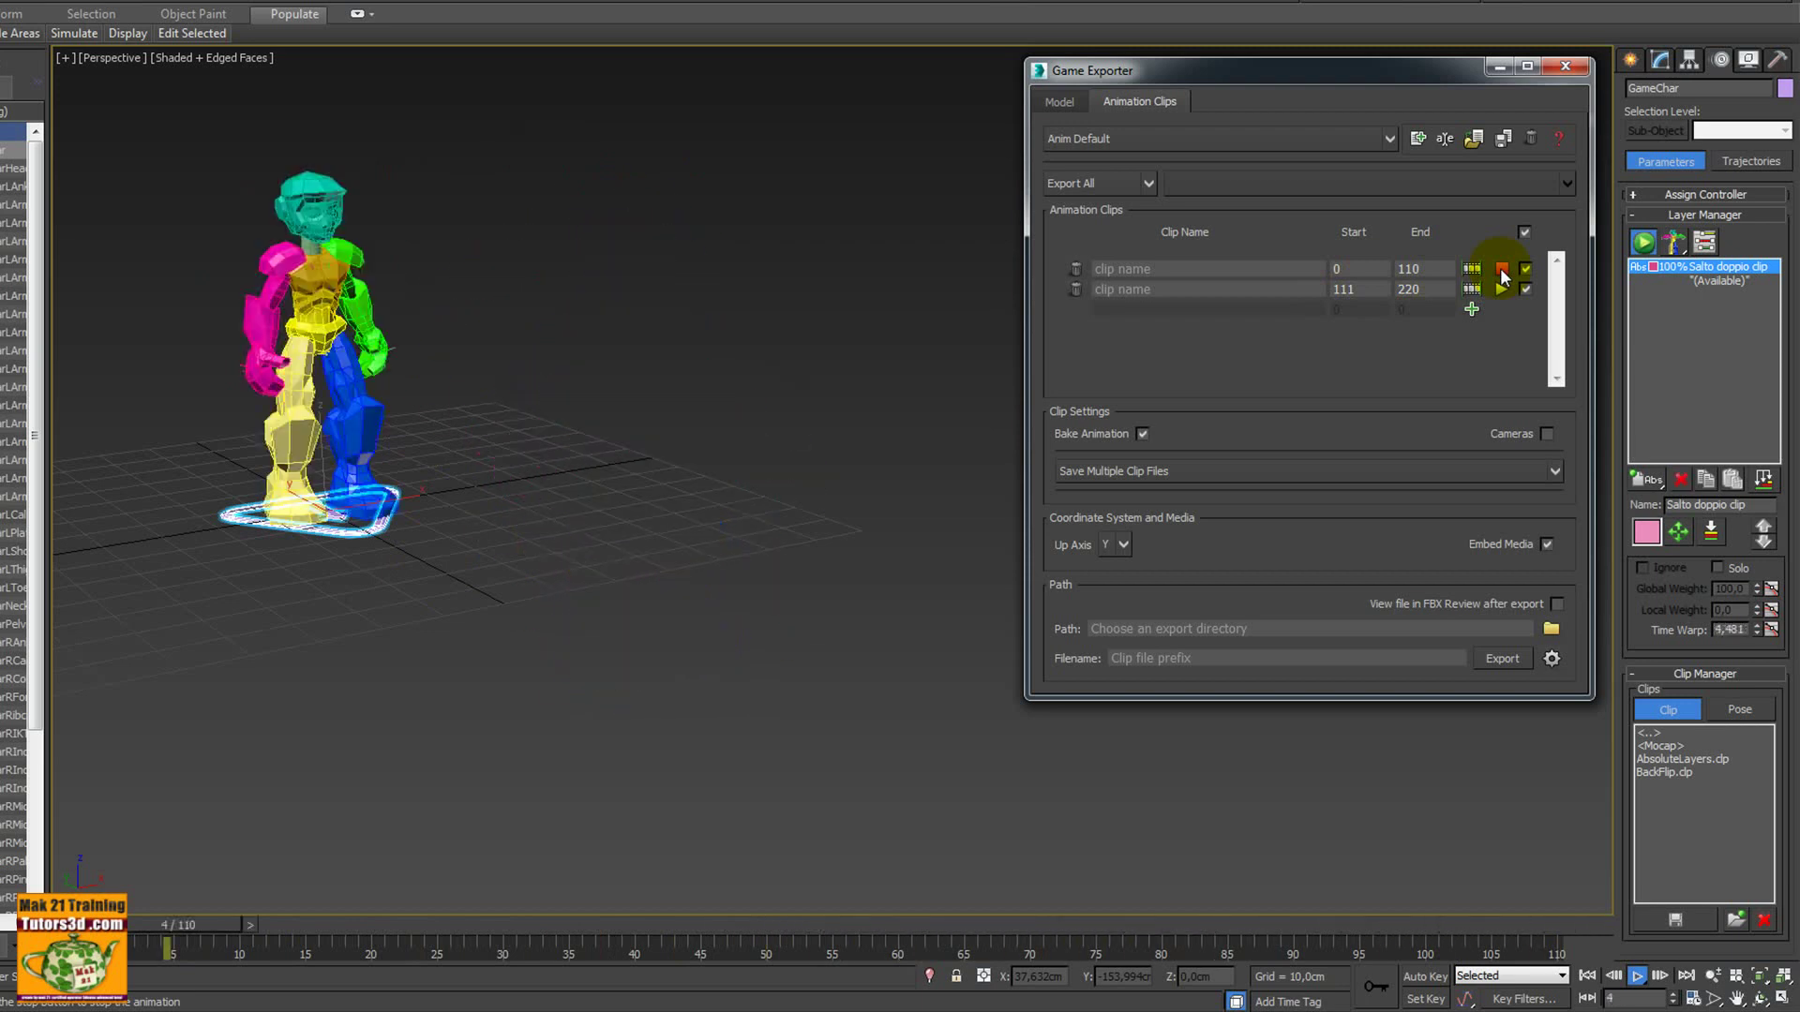
left_click(1503, 270)
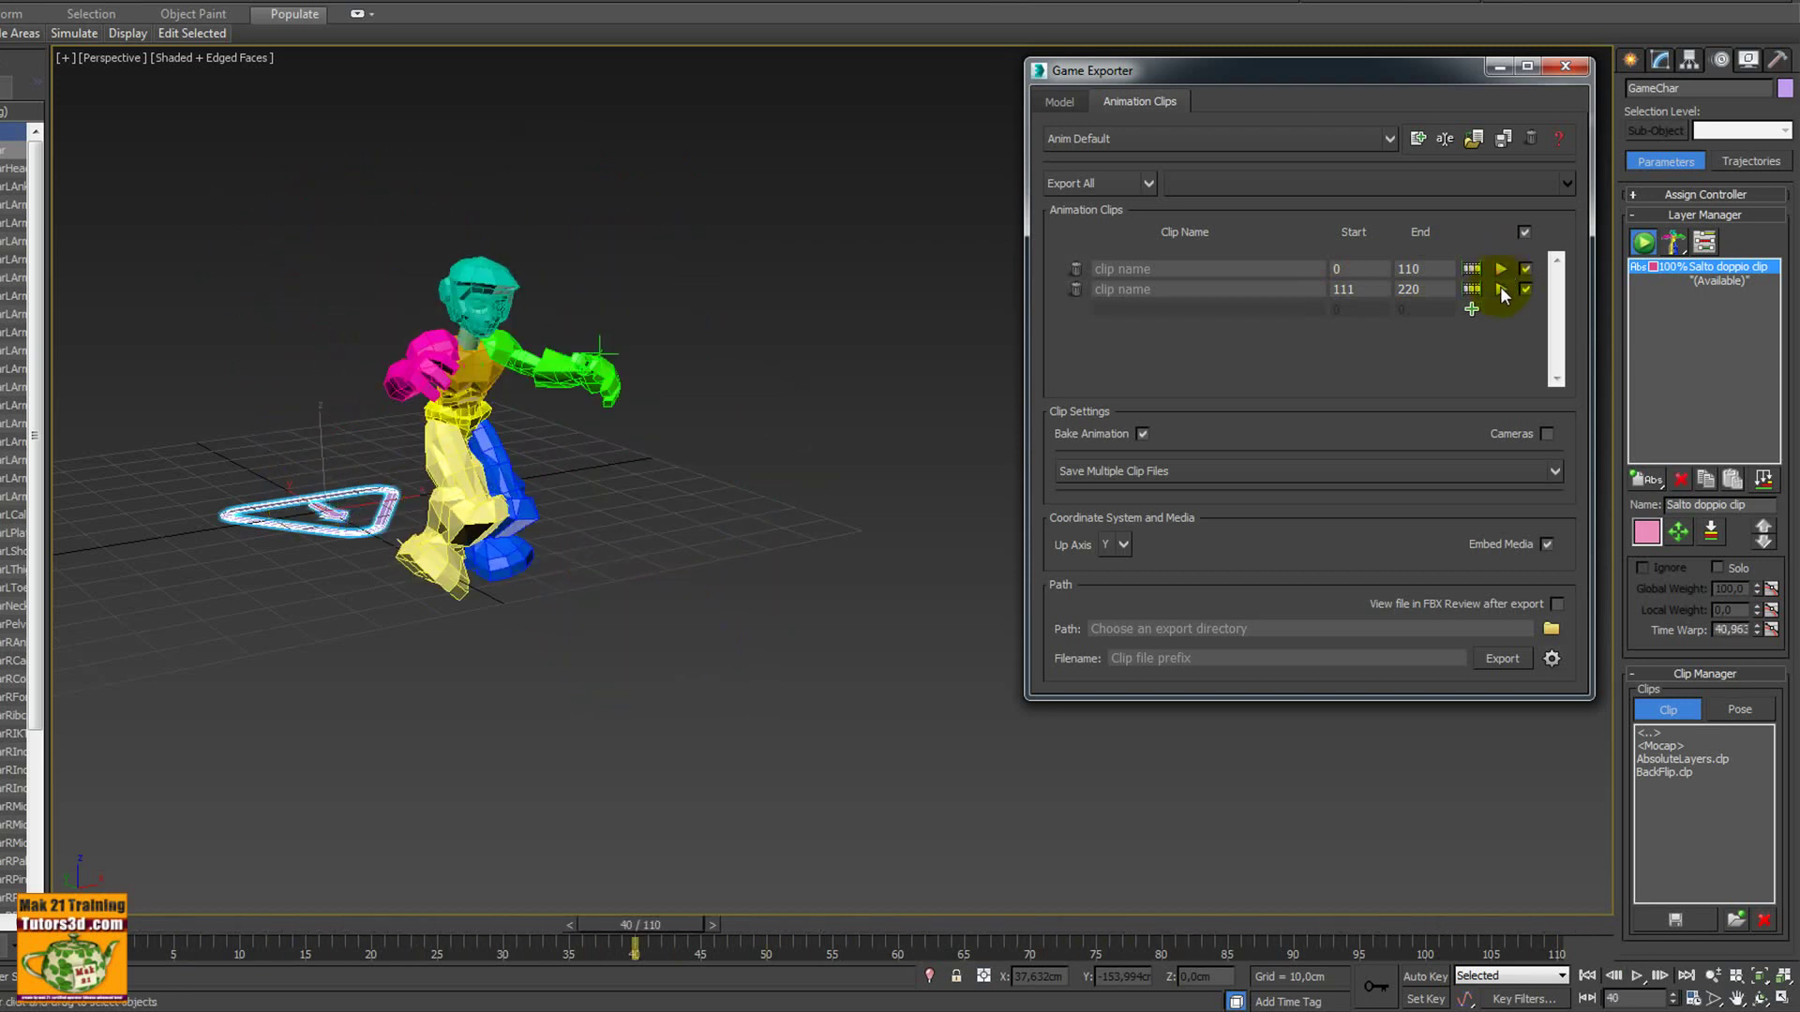
left_click(1500, 289)
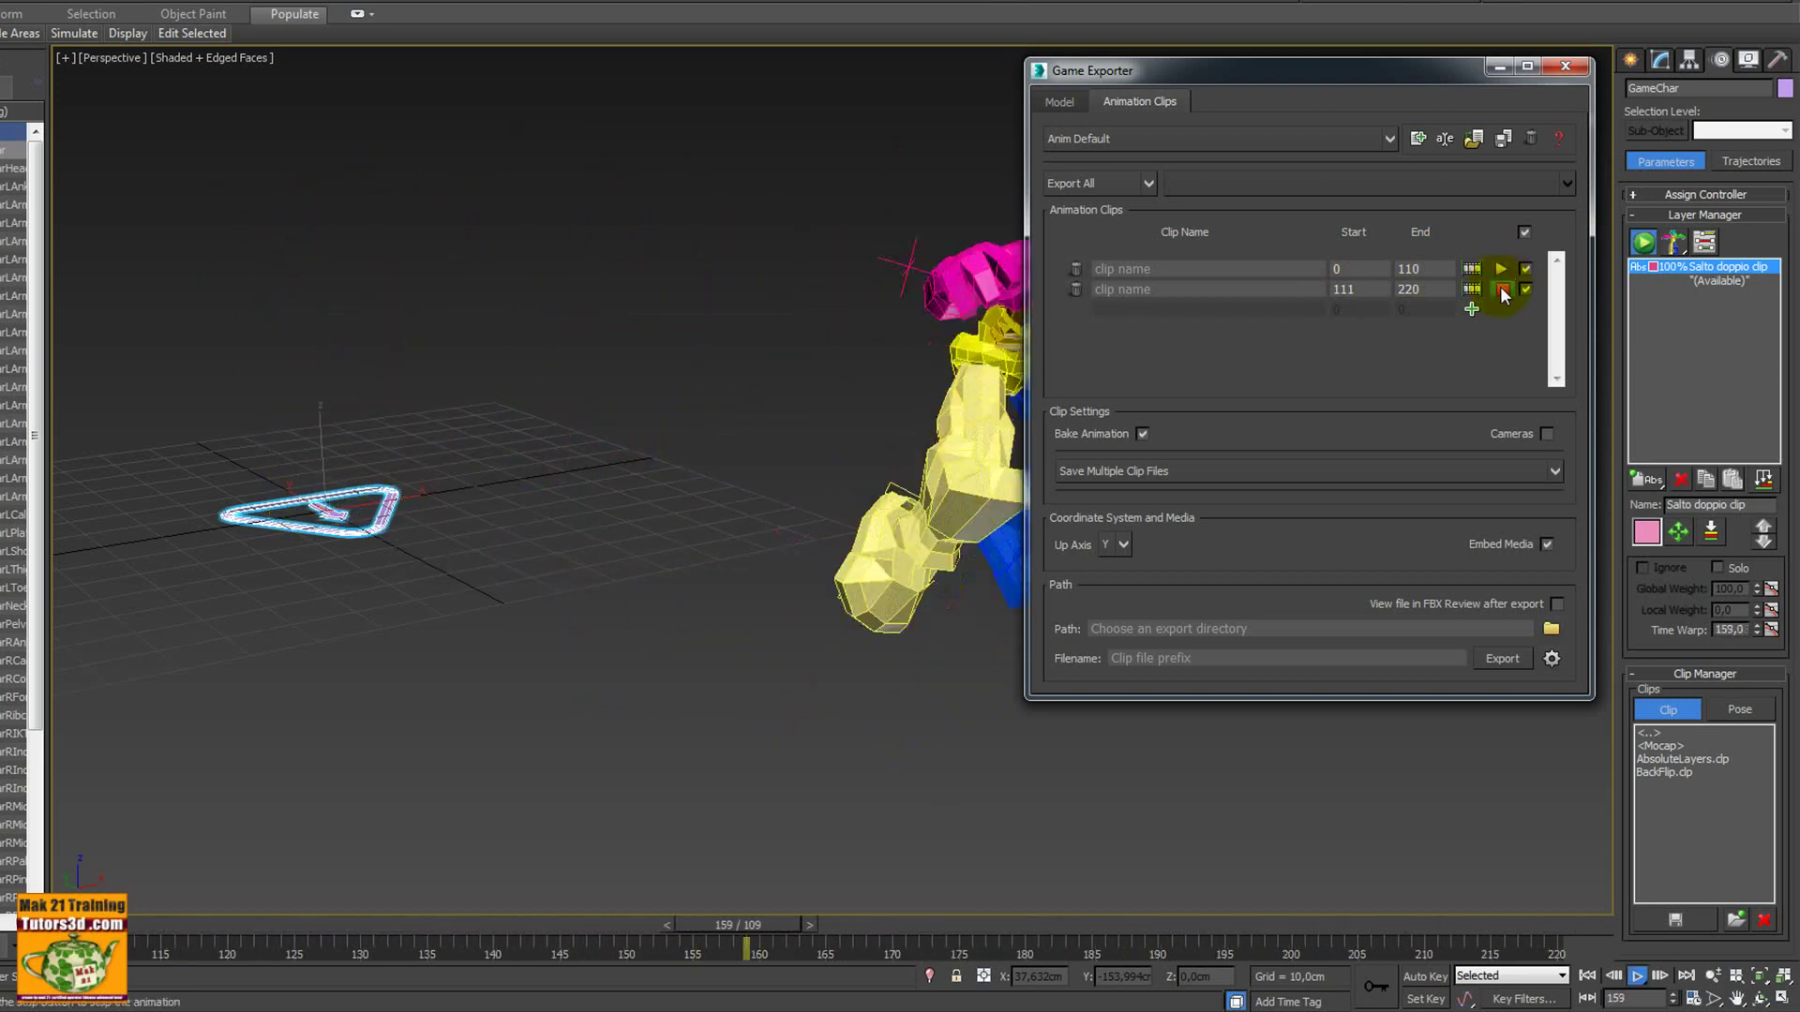
left_click(1501, 290)
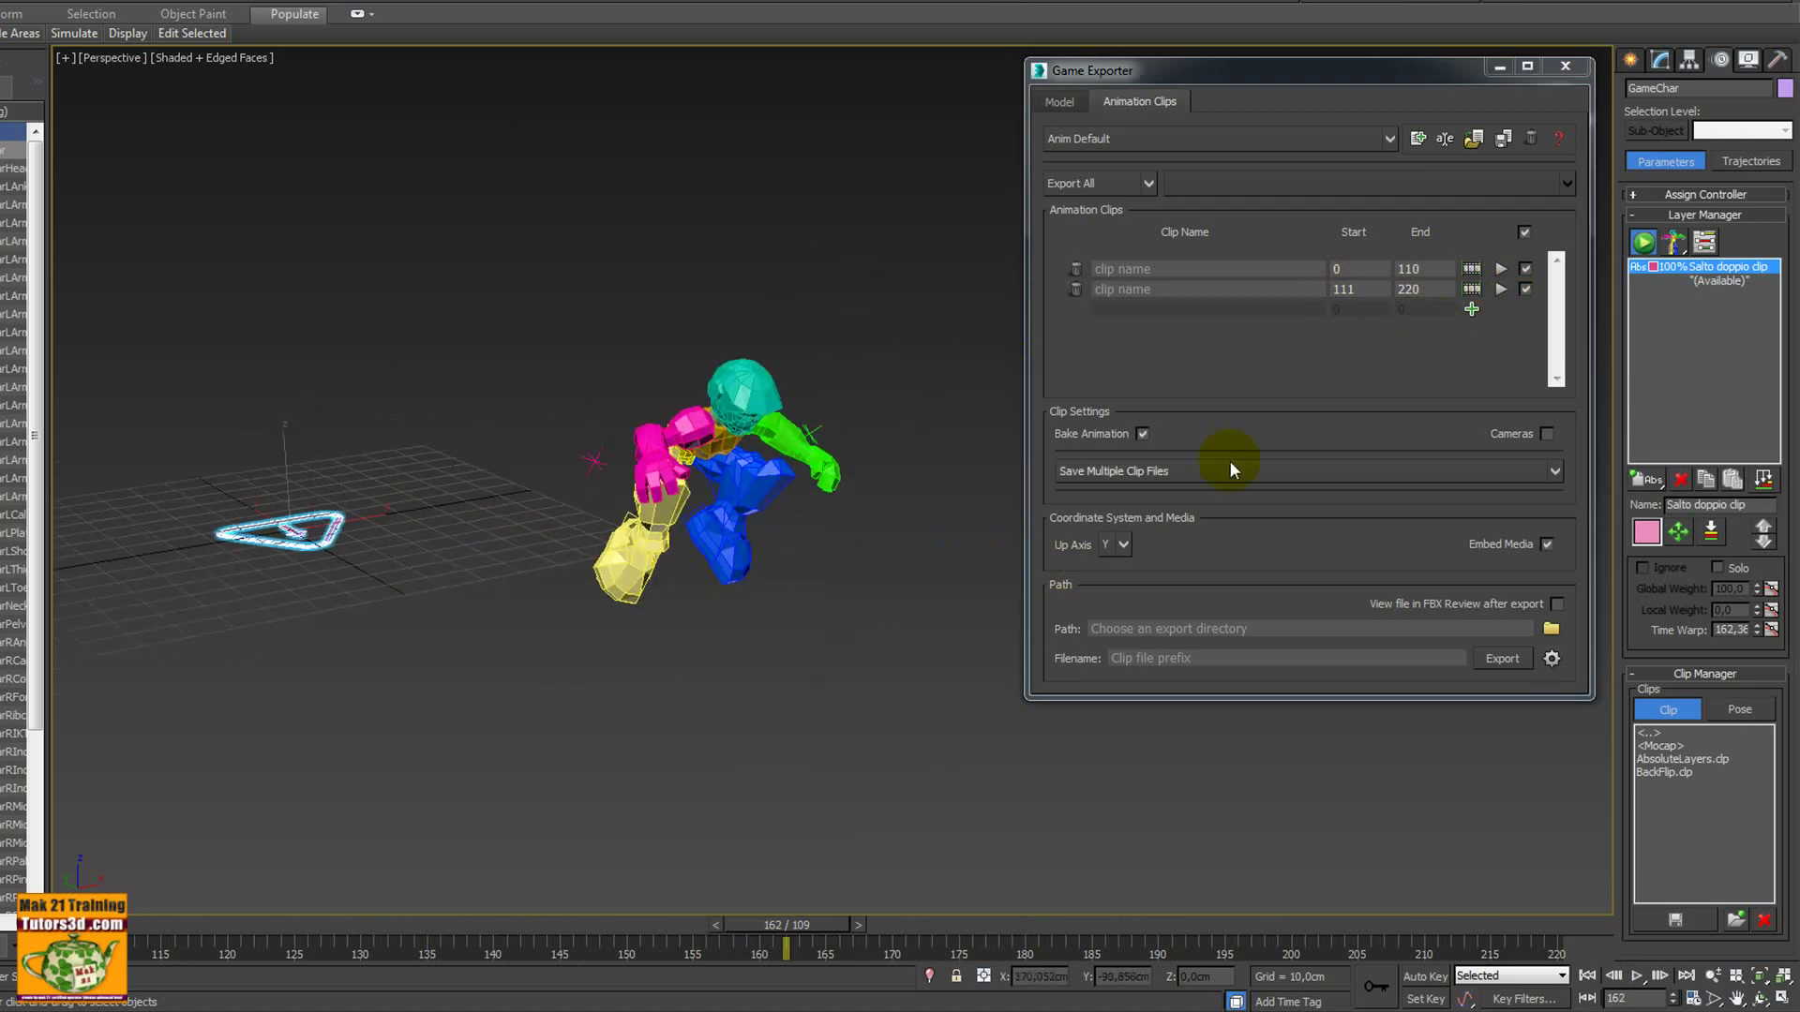
left_click(1501, 289)
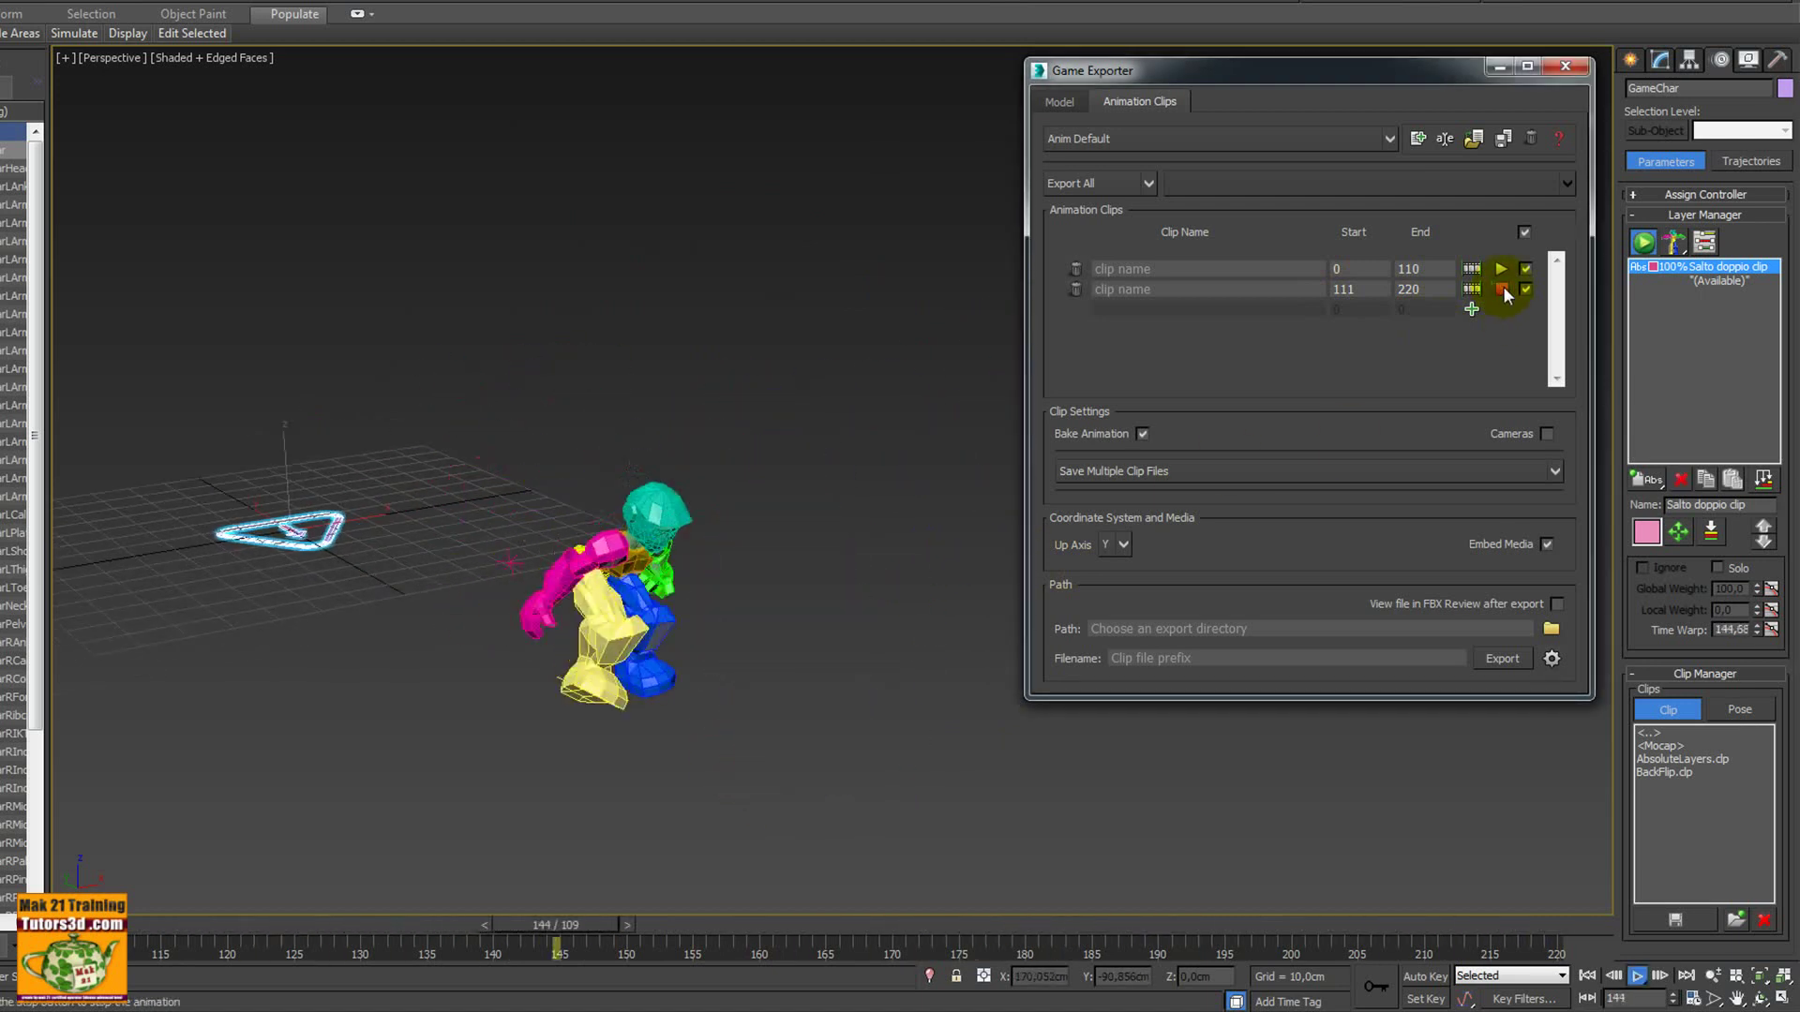
left_click(1504, 290)
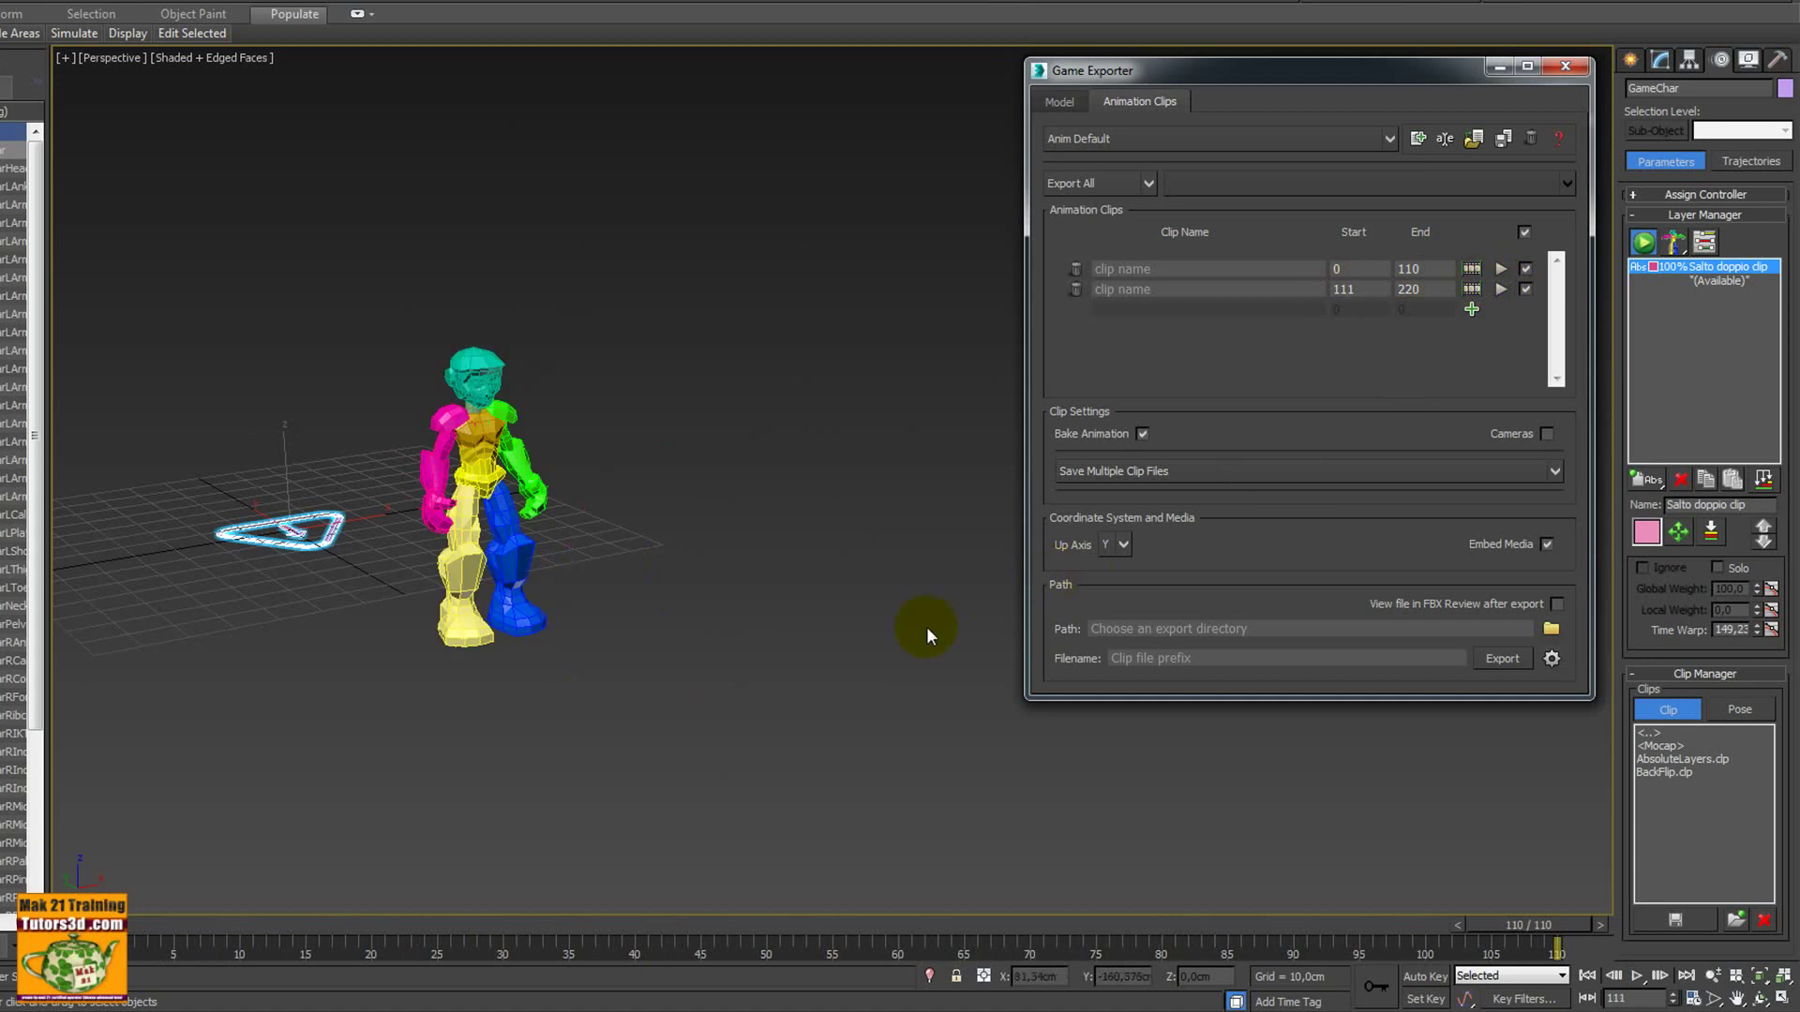
scroll(790, 649, "up", 3)
scroll(789, 649, "up", 2)
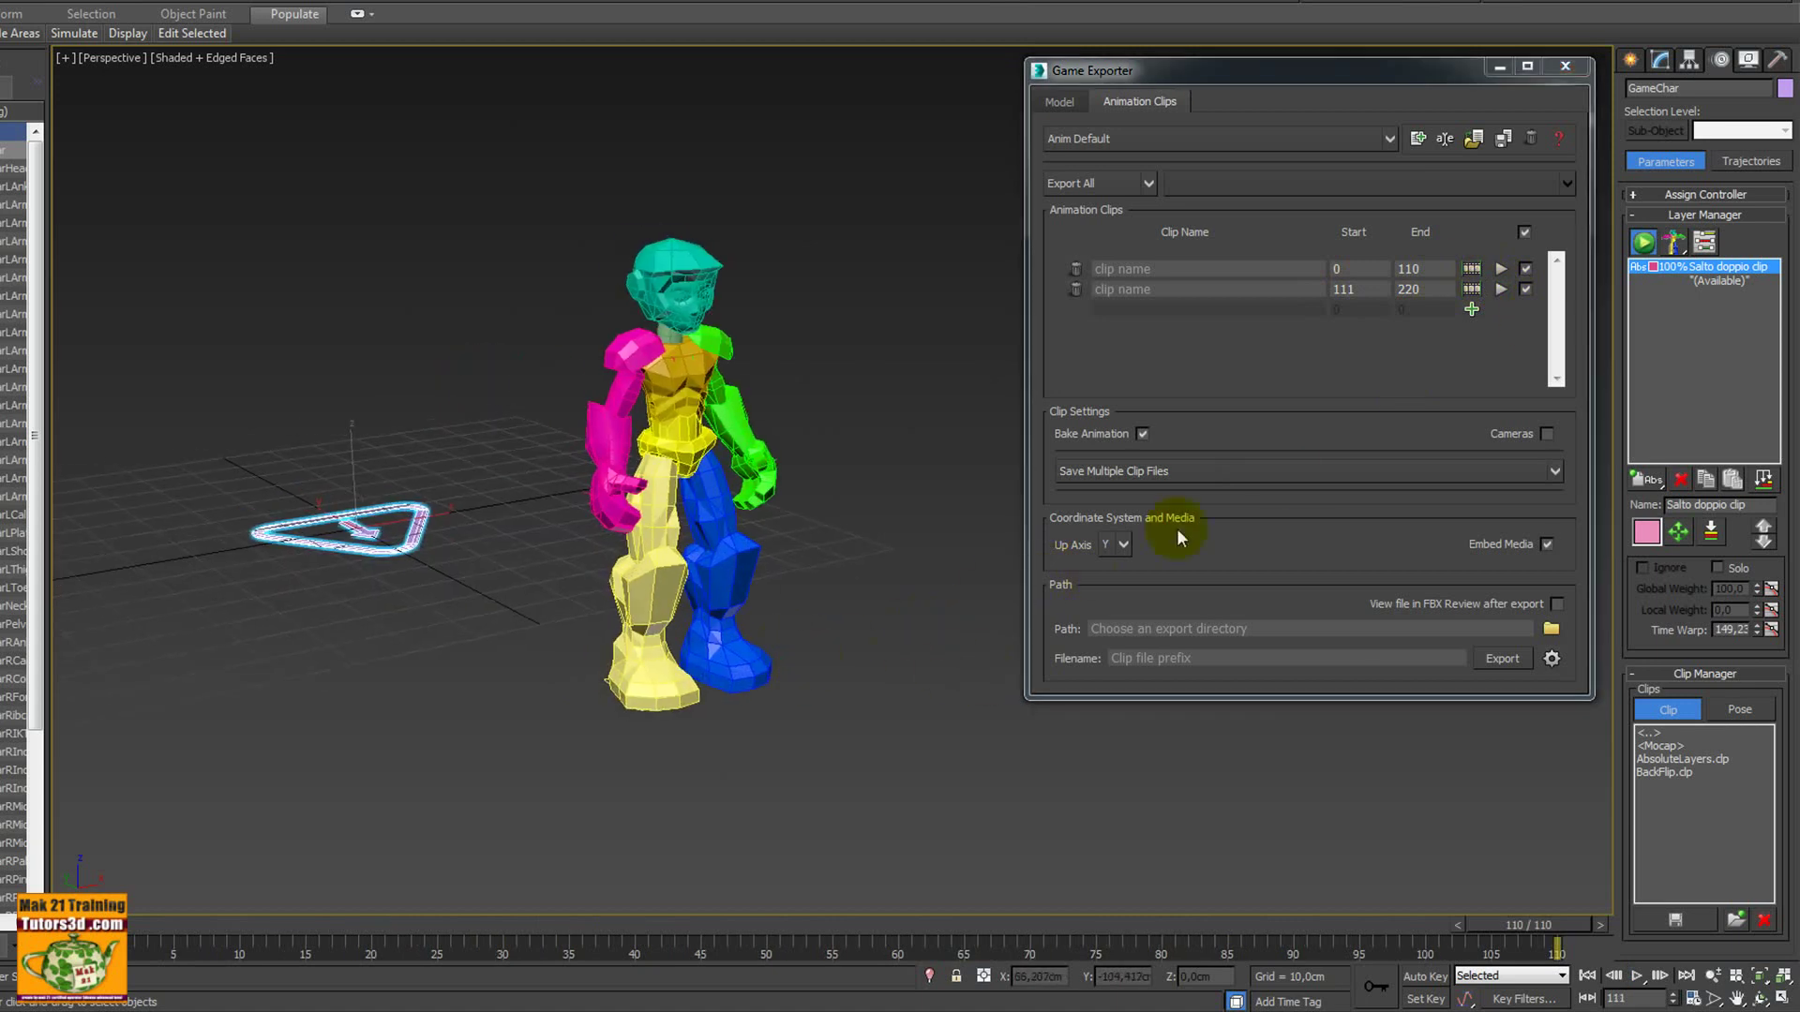
left_click(1499, 290)
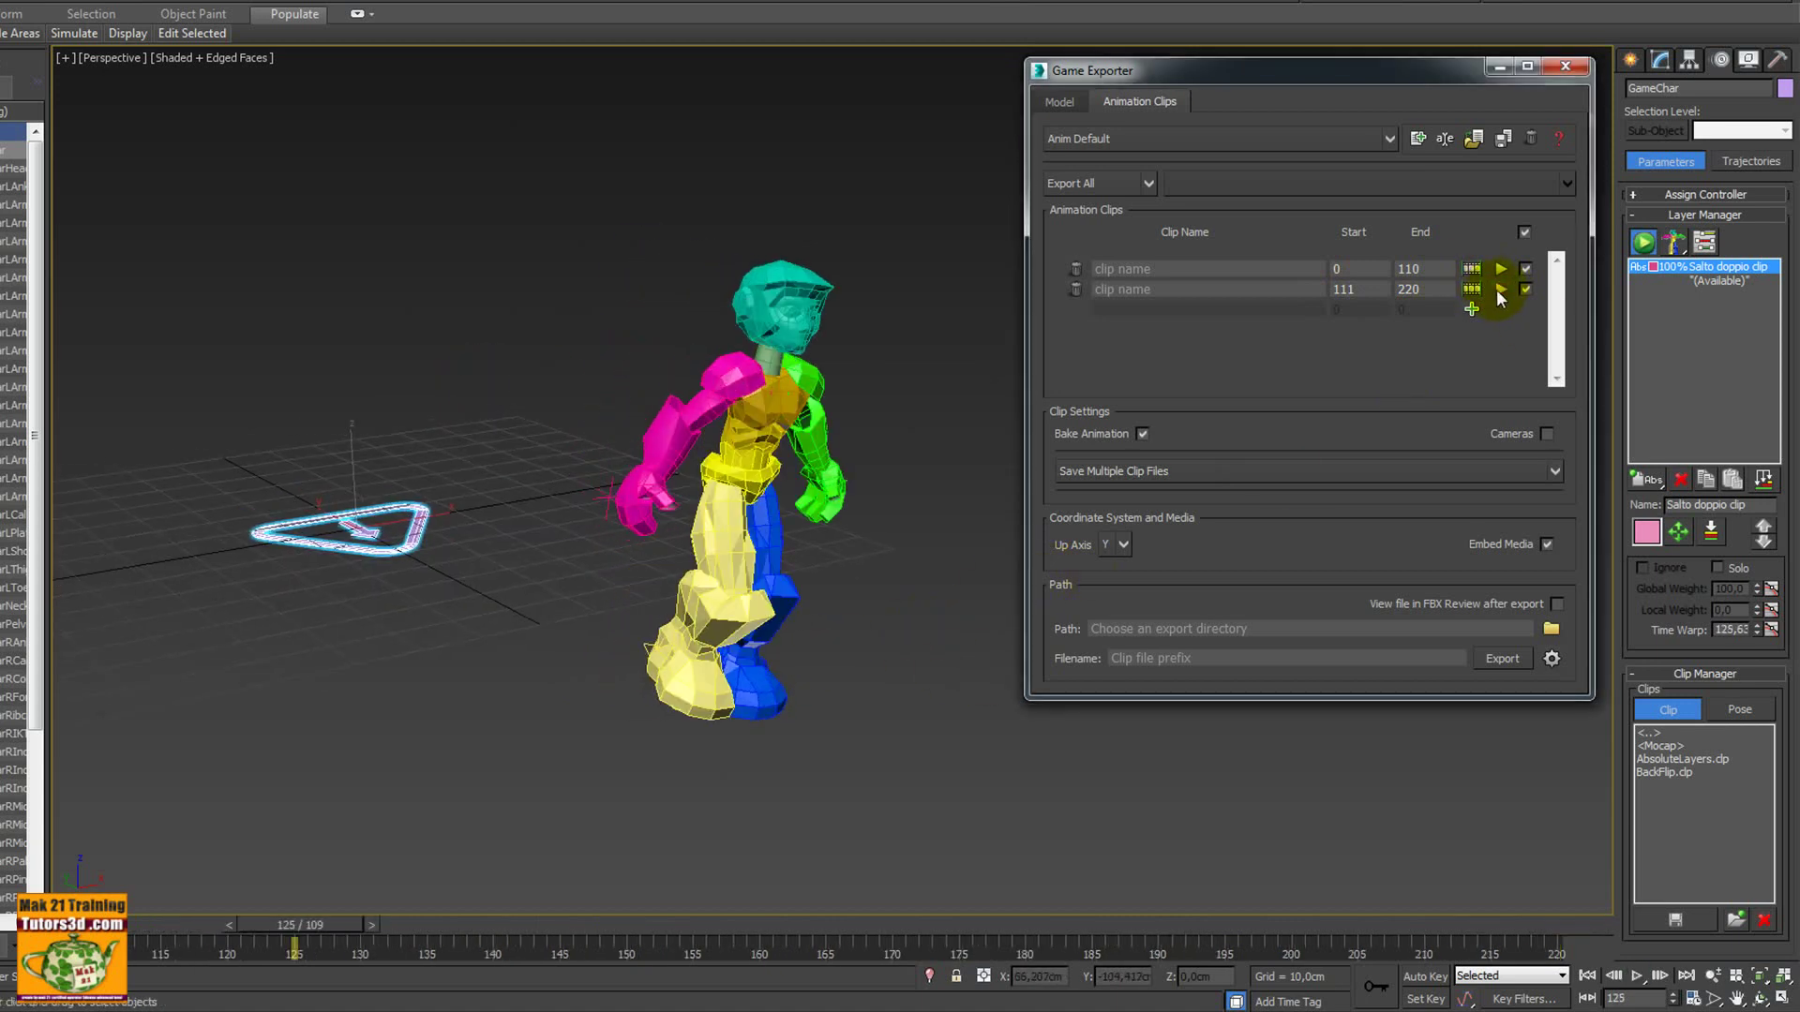
left_click(1473, 271)
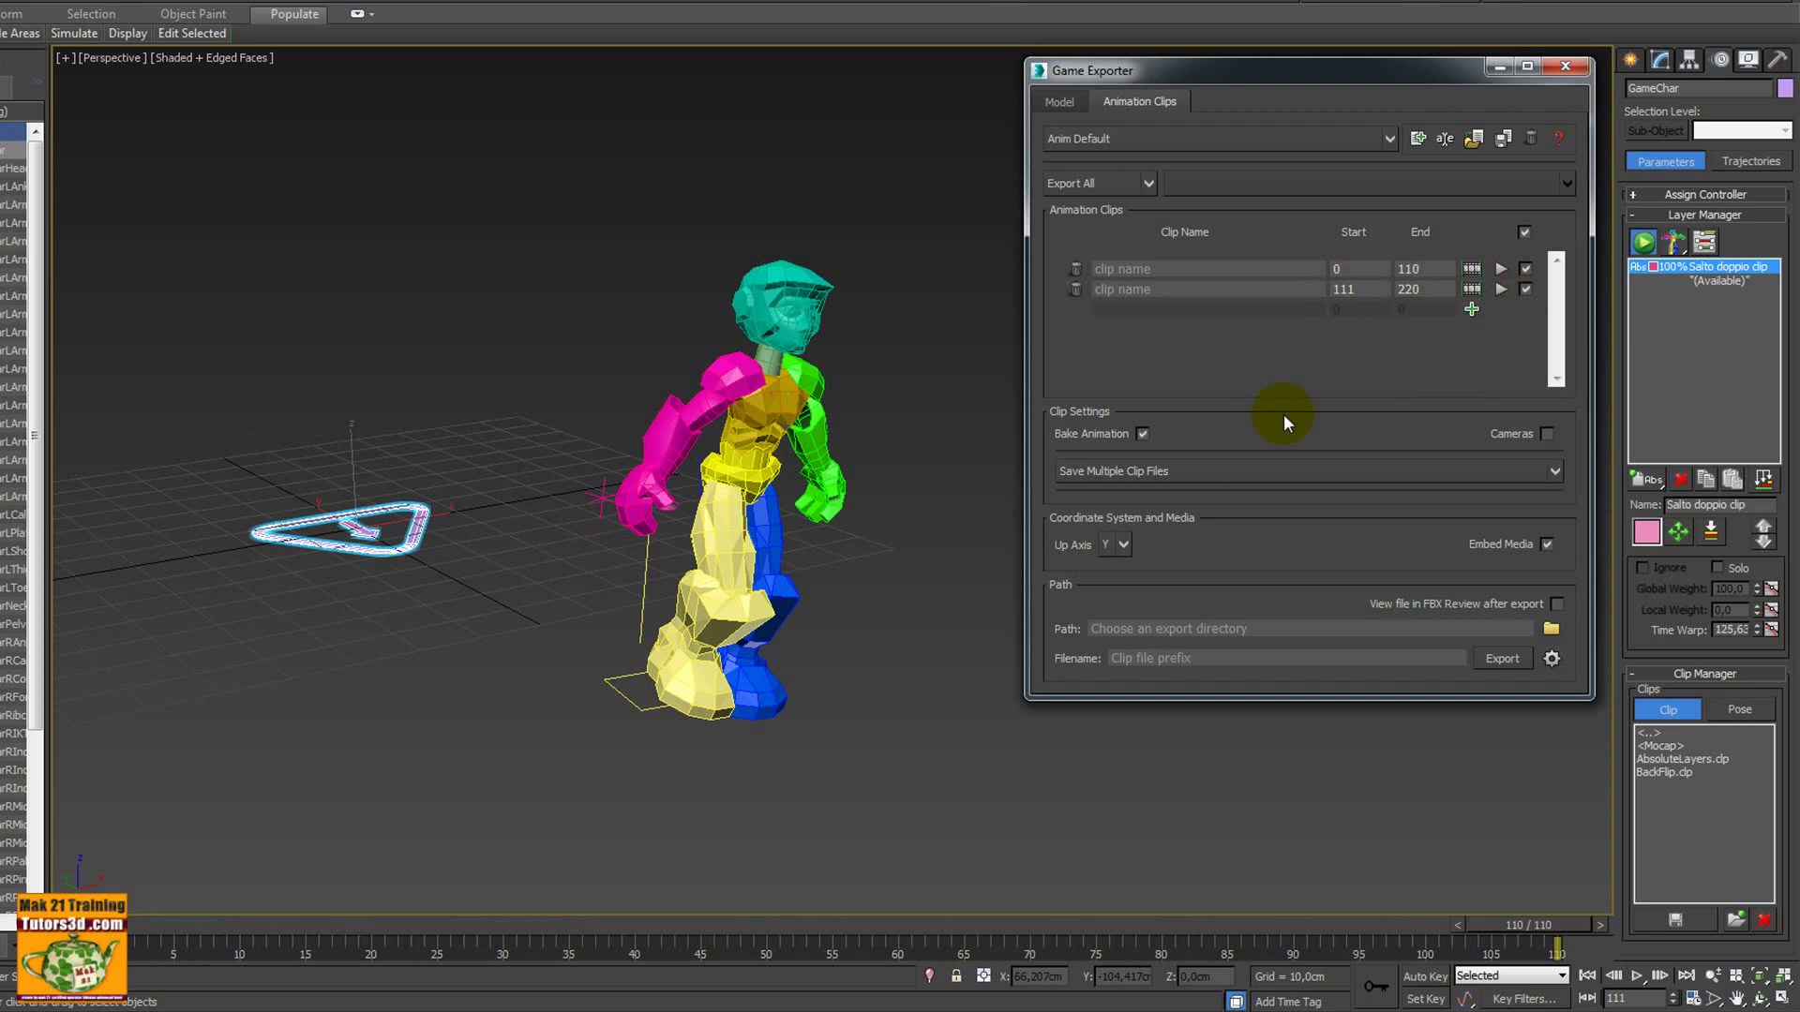
Return the scene to frame 110 and name the clips 'Jump 1' and 'Jump 2'
left_click(1474, 271)
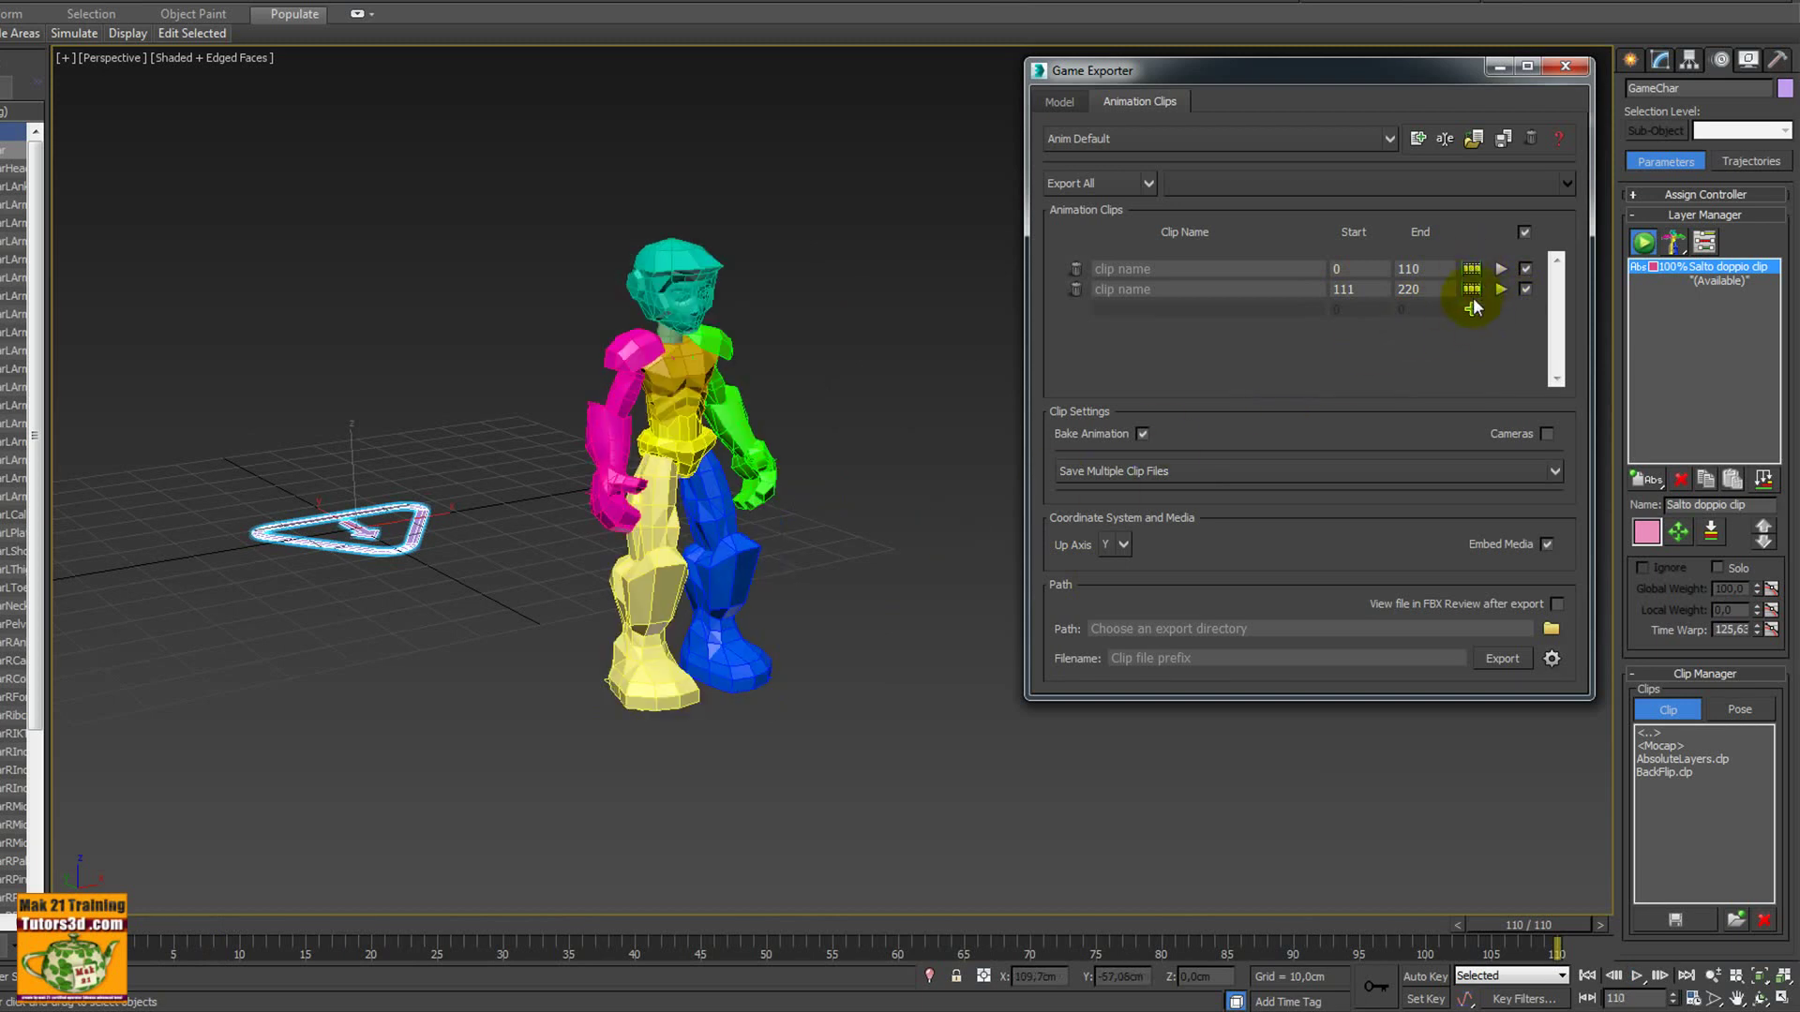
left_click(1167, 272)
type("mp 1")
left_click(1168, 291)
Delete the old Jump Testjump1 and Jump Testjump2 FBX files from the export folder
left_click(1197, 356)
left_click(1552, 628)
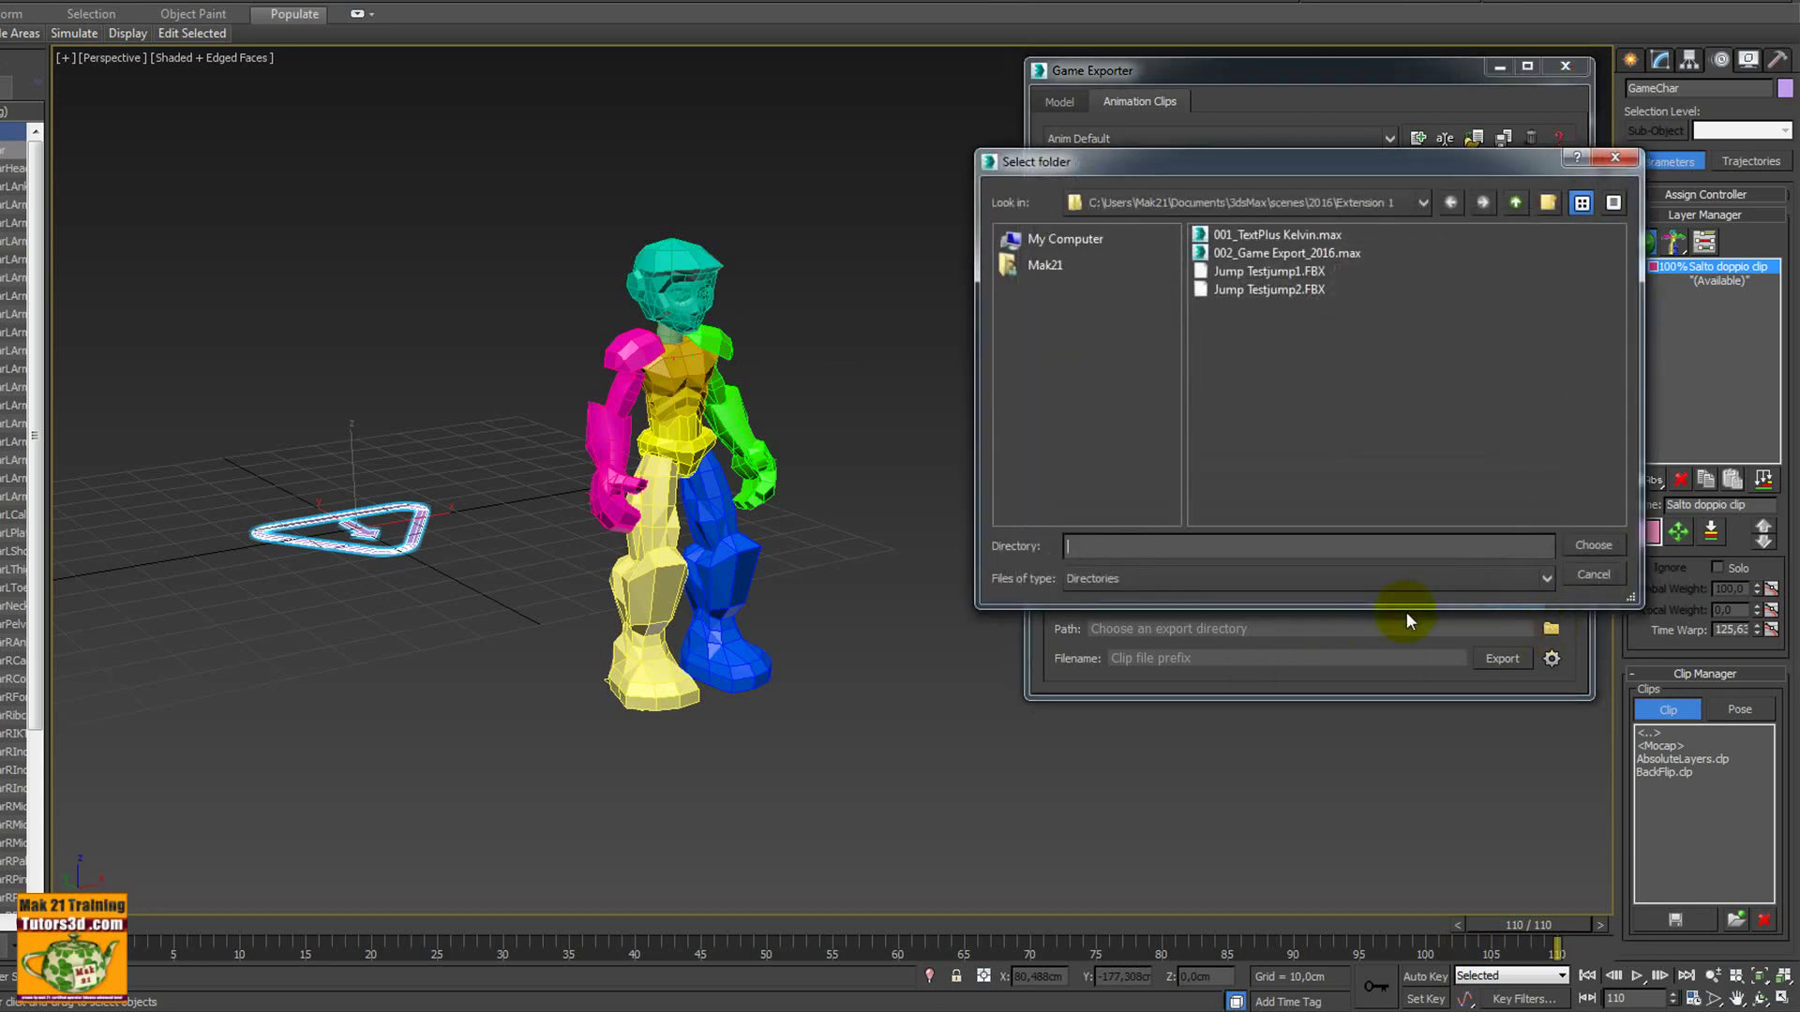
left_click_drag(1280, 163, 845, 222)
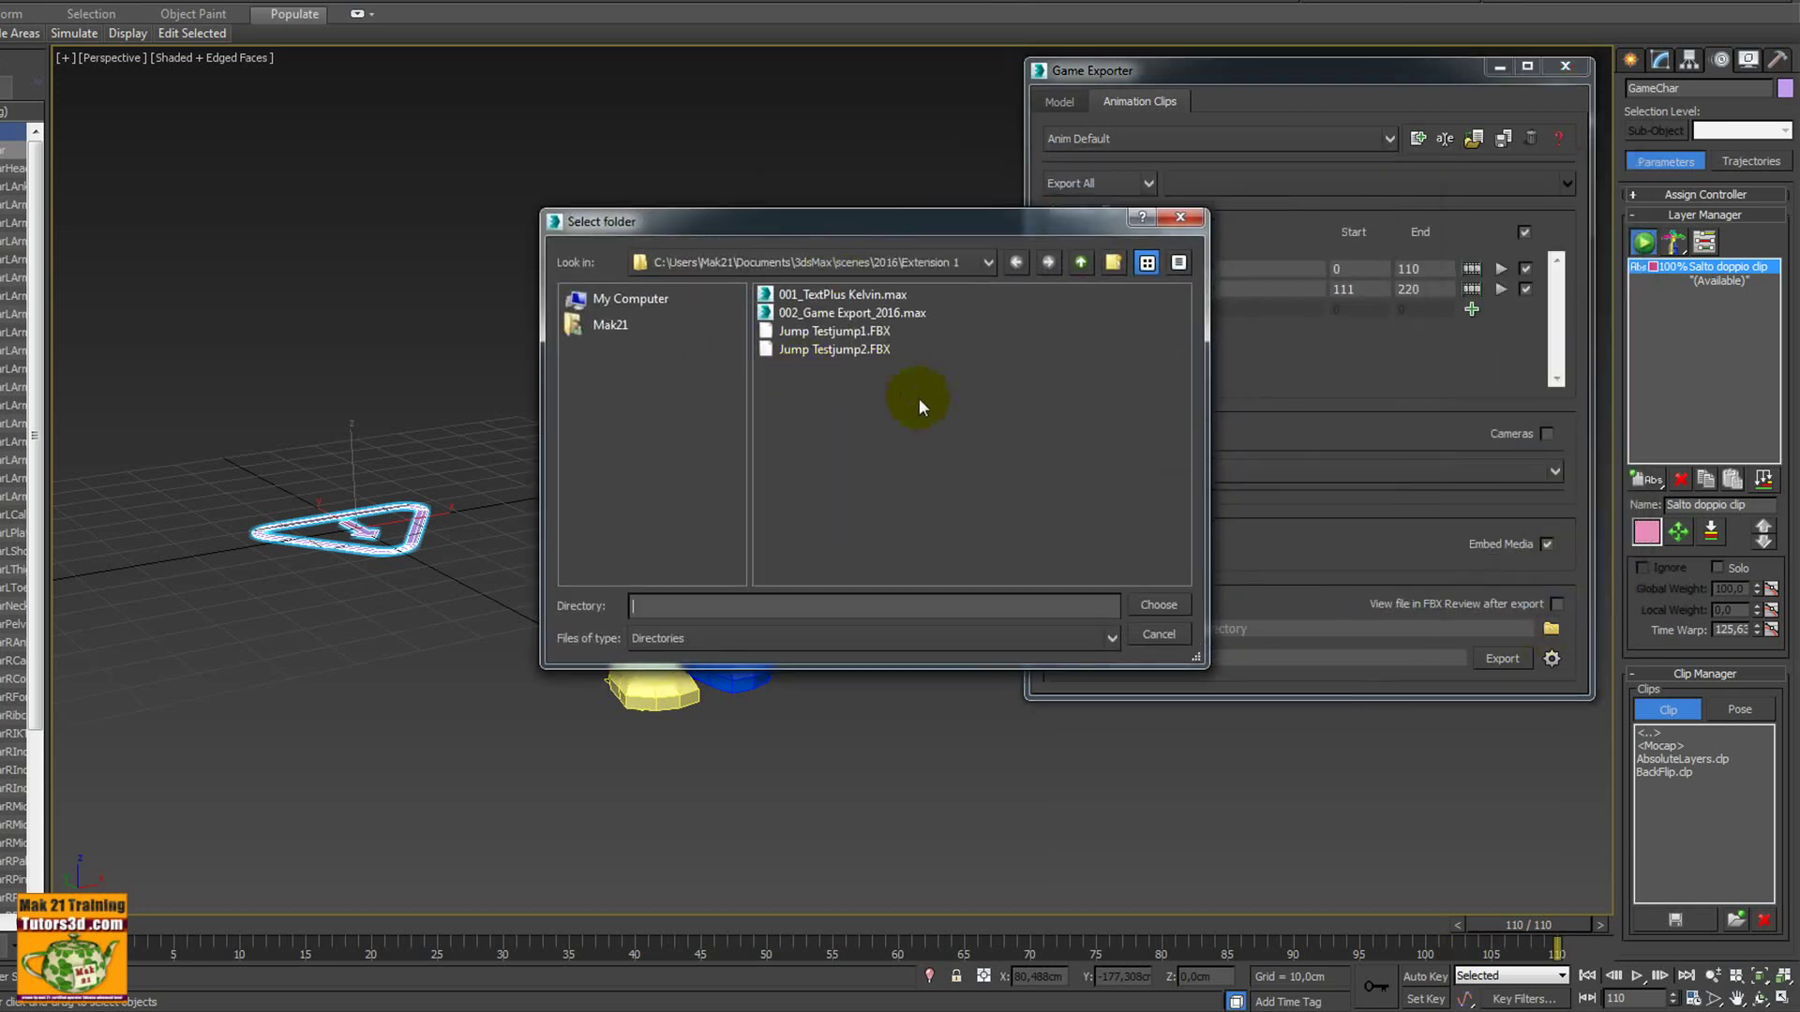
left_click(864, 349)
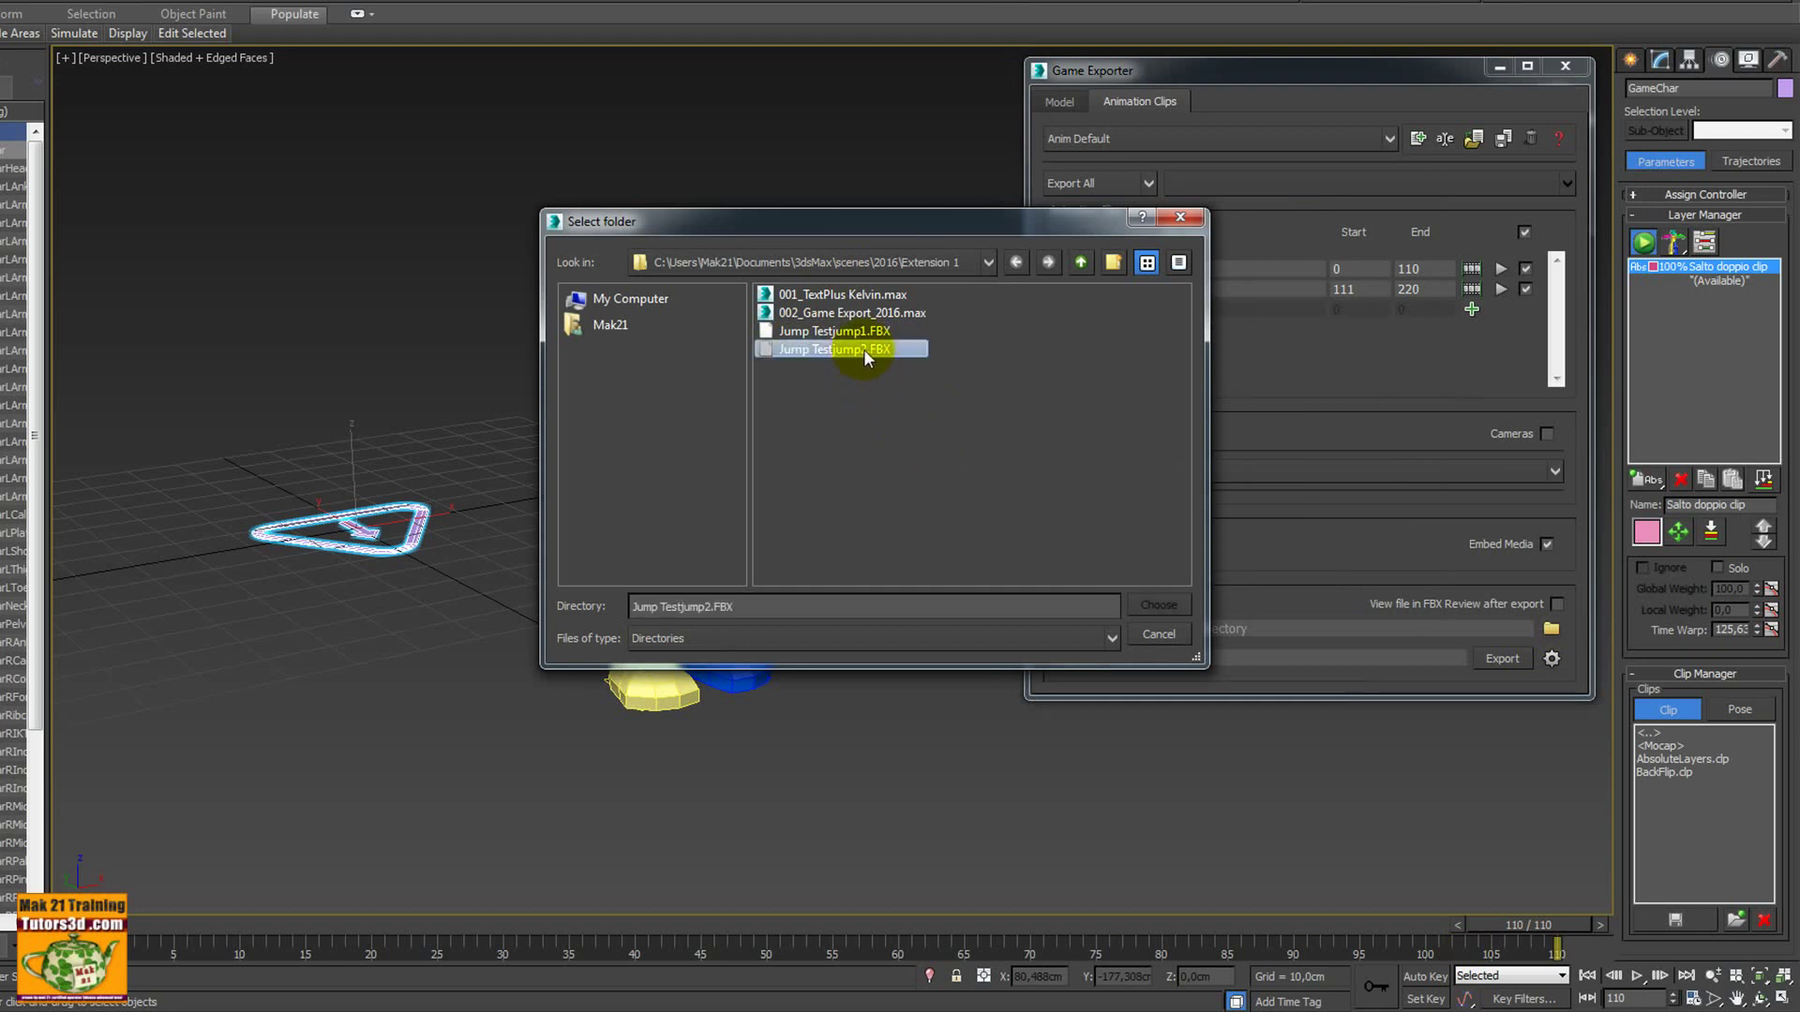
key("Delete")
left_click(969, 473)
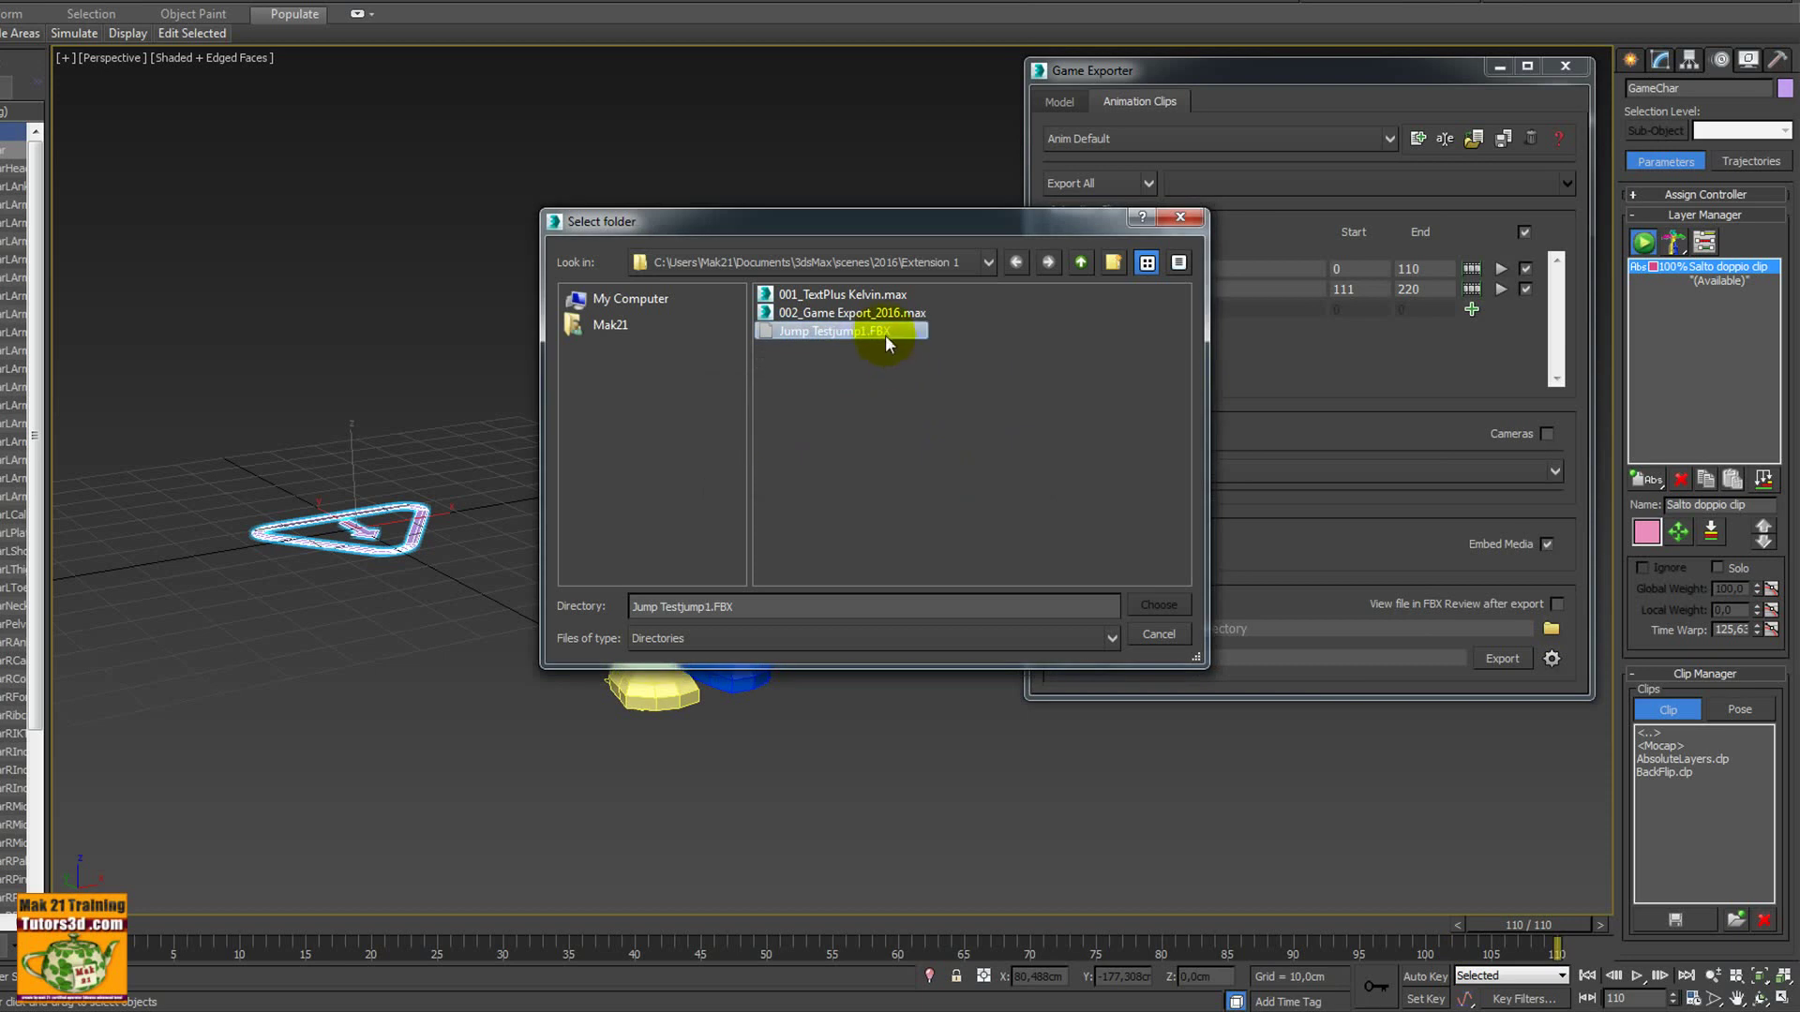
key("Delete")
left_click(970, 471)
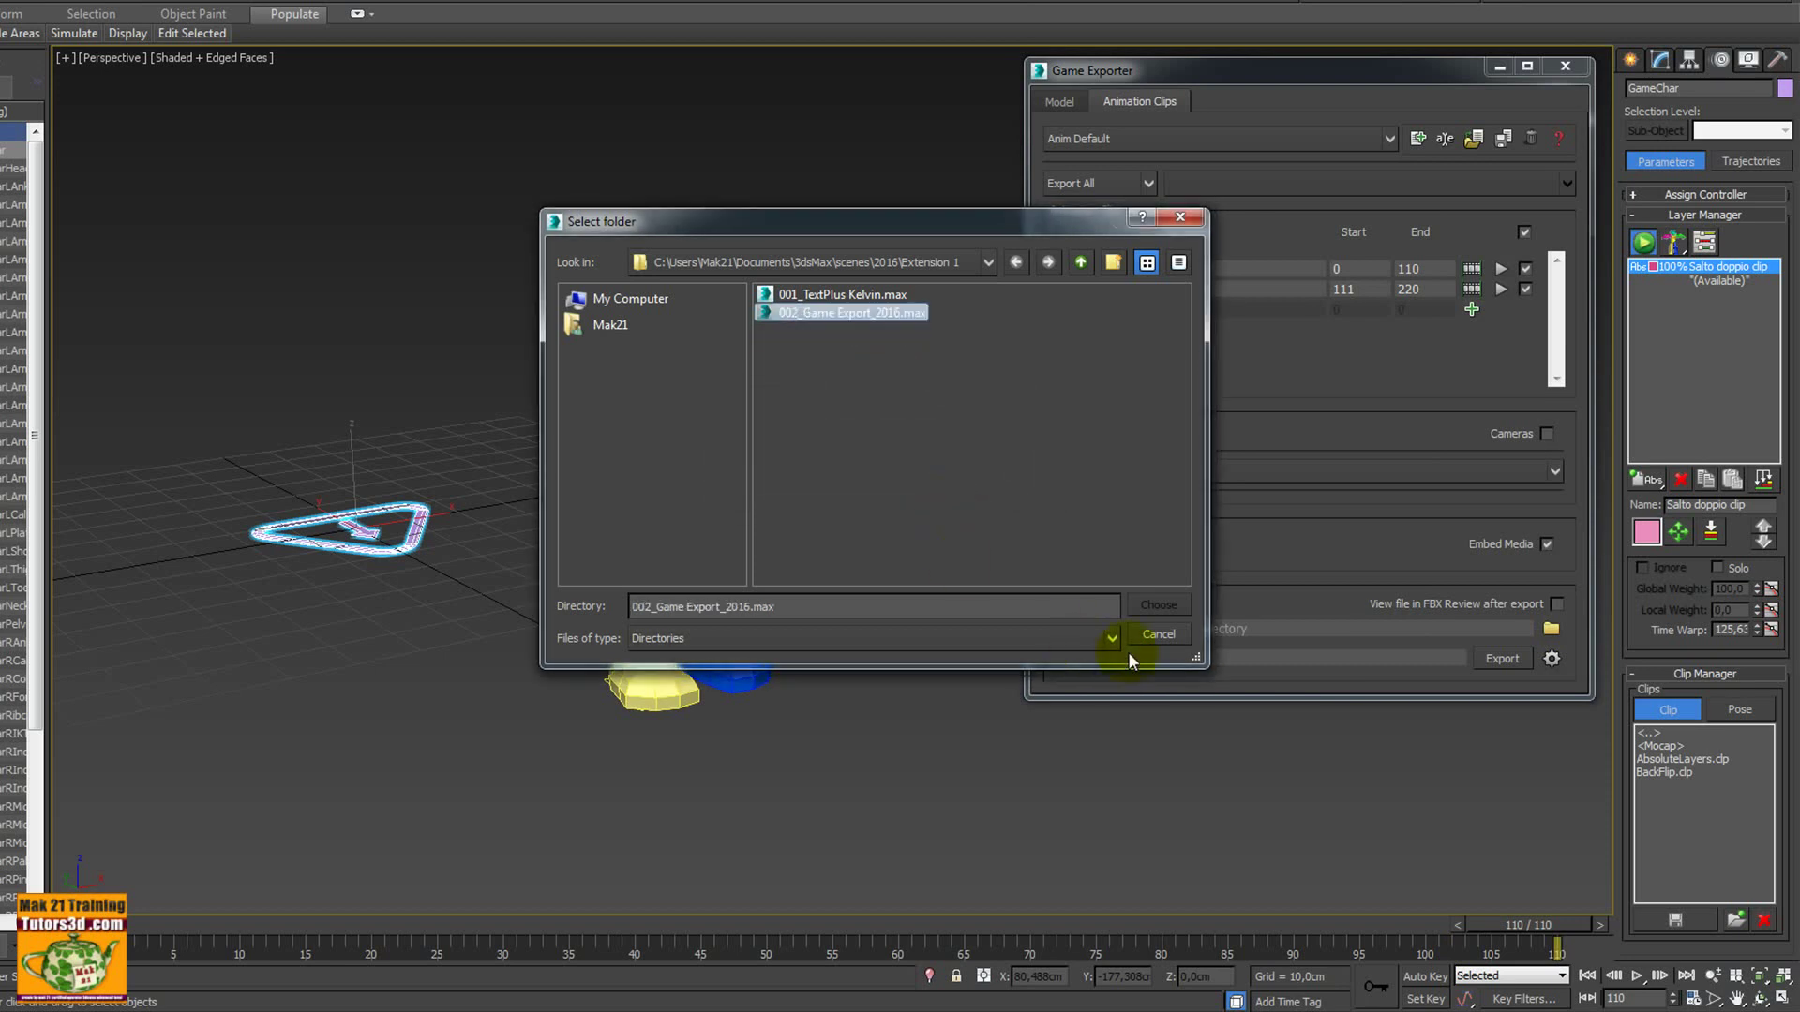
left_click(1159, 635)
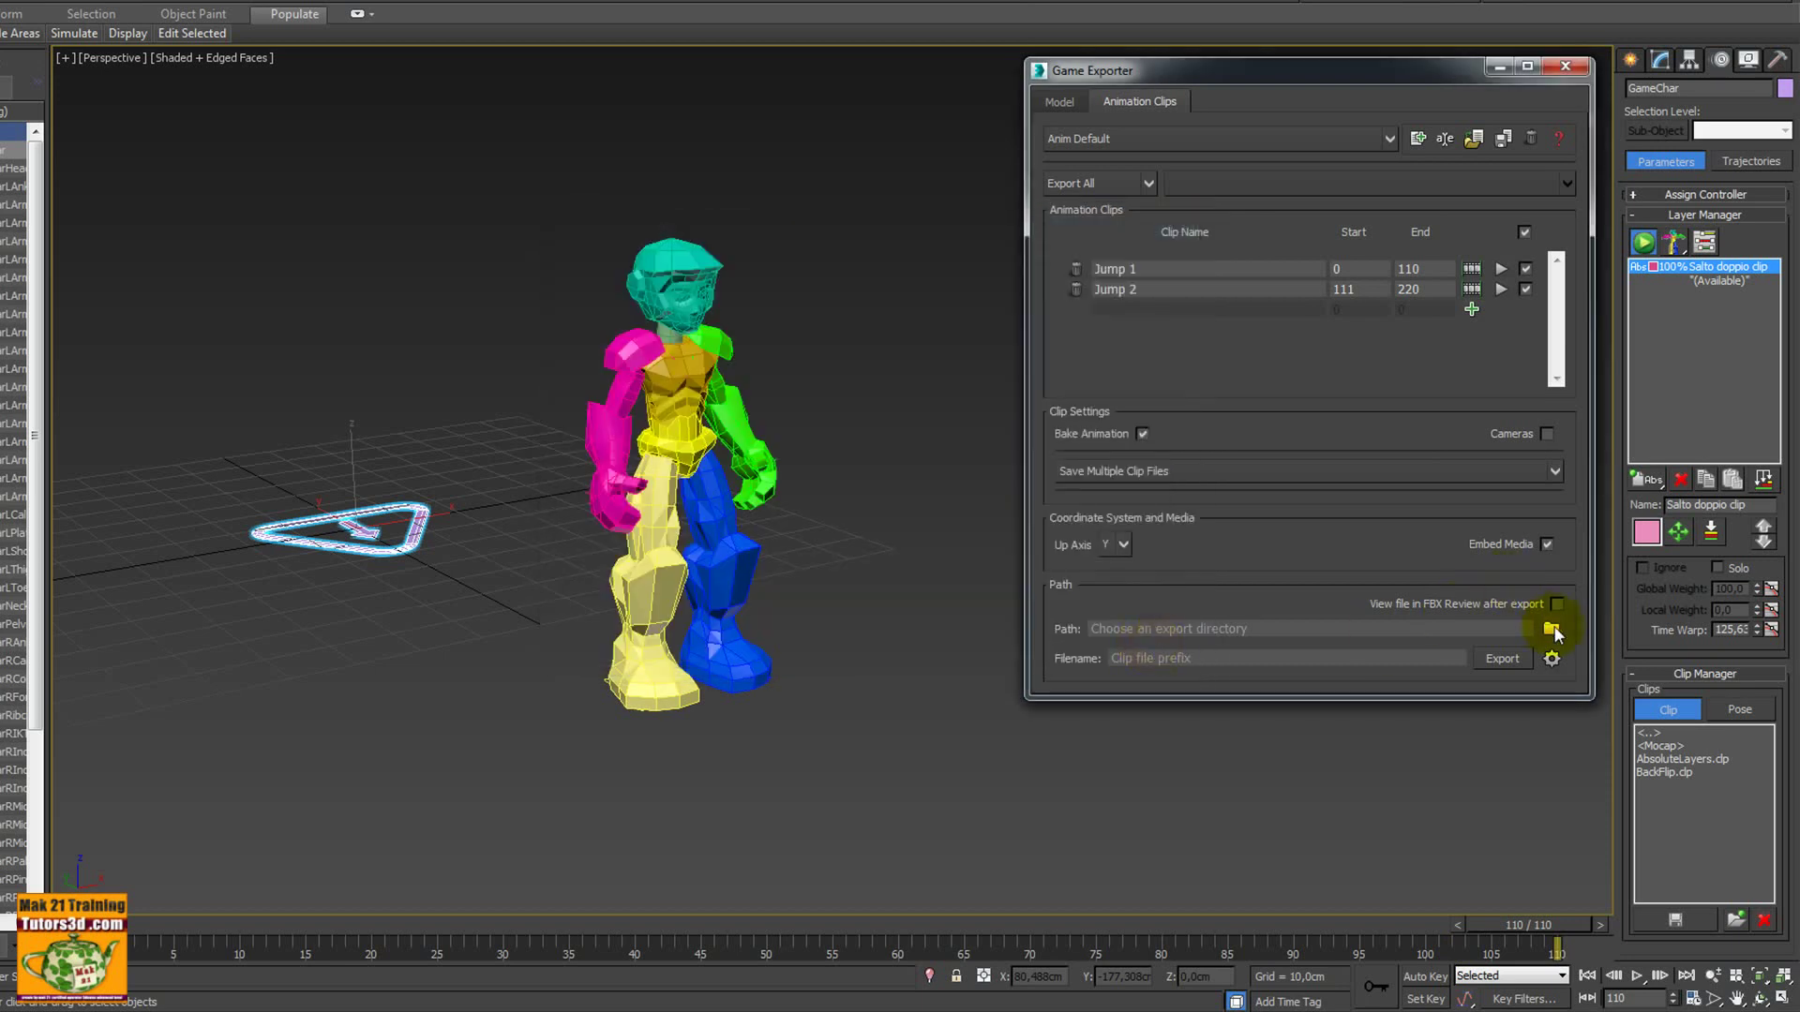
Set the Game Exporter path to the Extension 1 scenes folder
left_click(1552, 630)
left_click_drag(1230, 170, 698, 248)
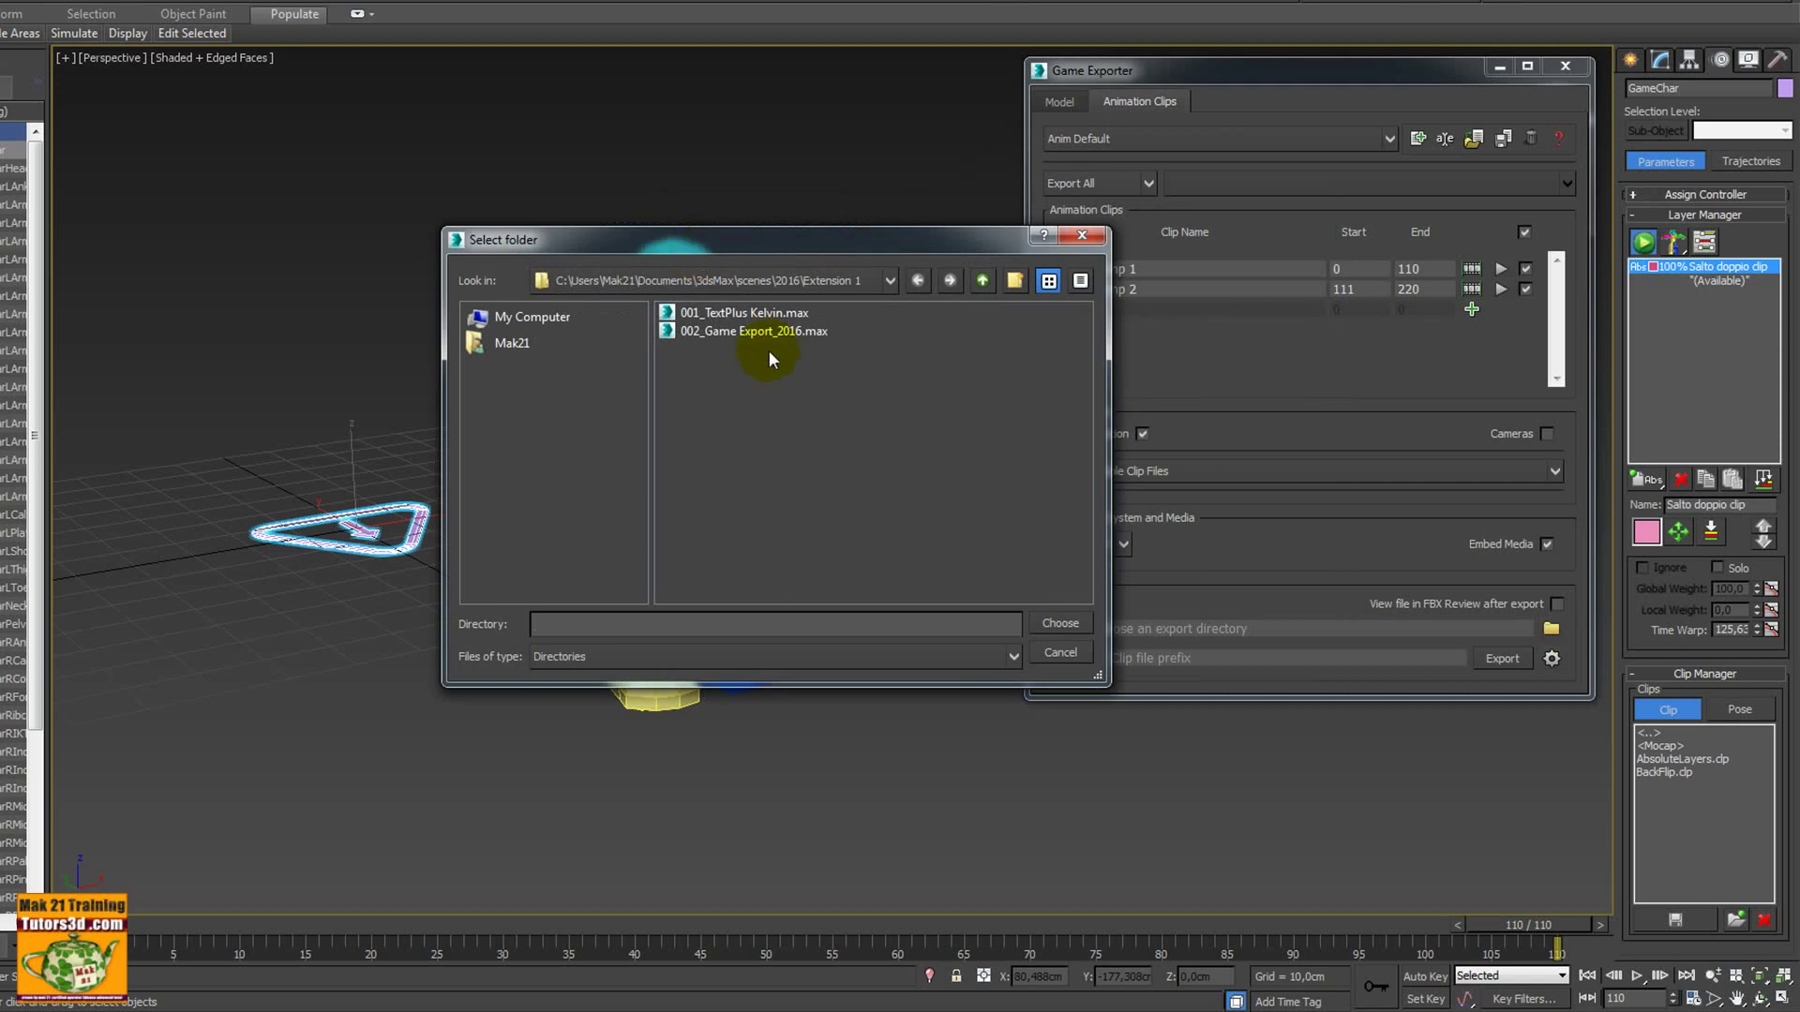
left_click(1060, 624)
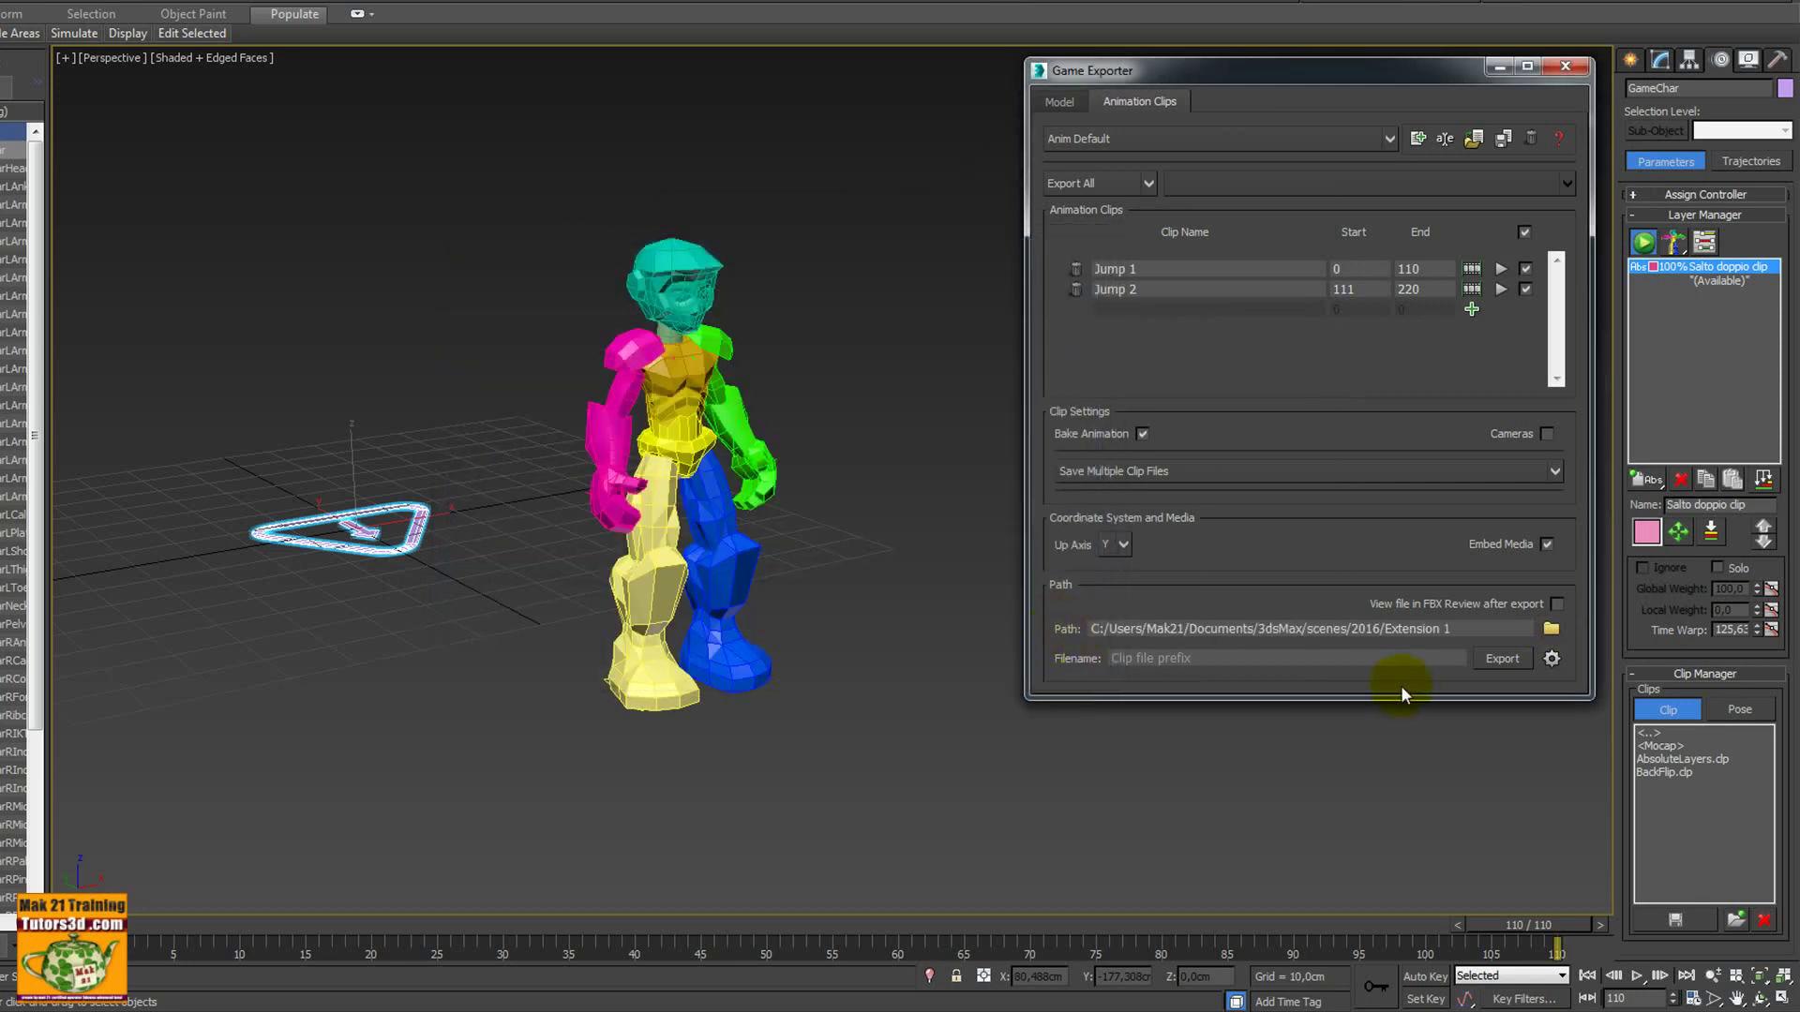
Review the FBX export settings' Include and Geometry options
left_click(1551, 660)
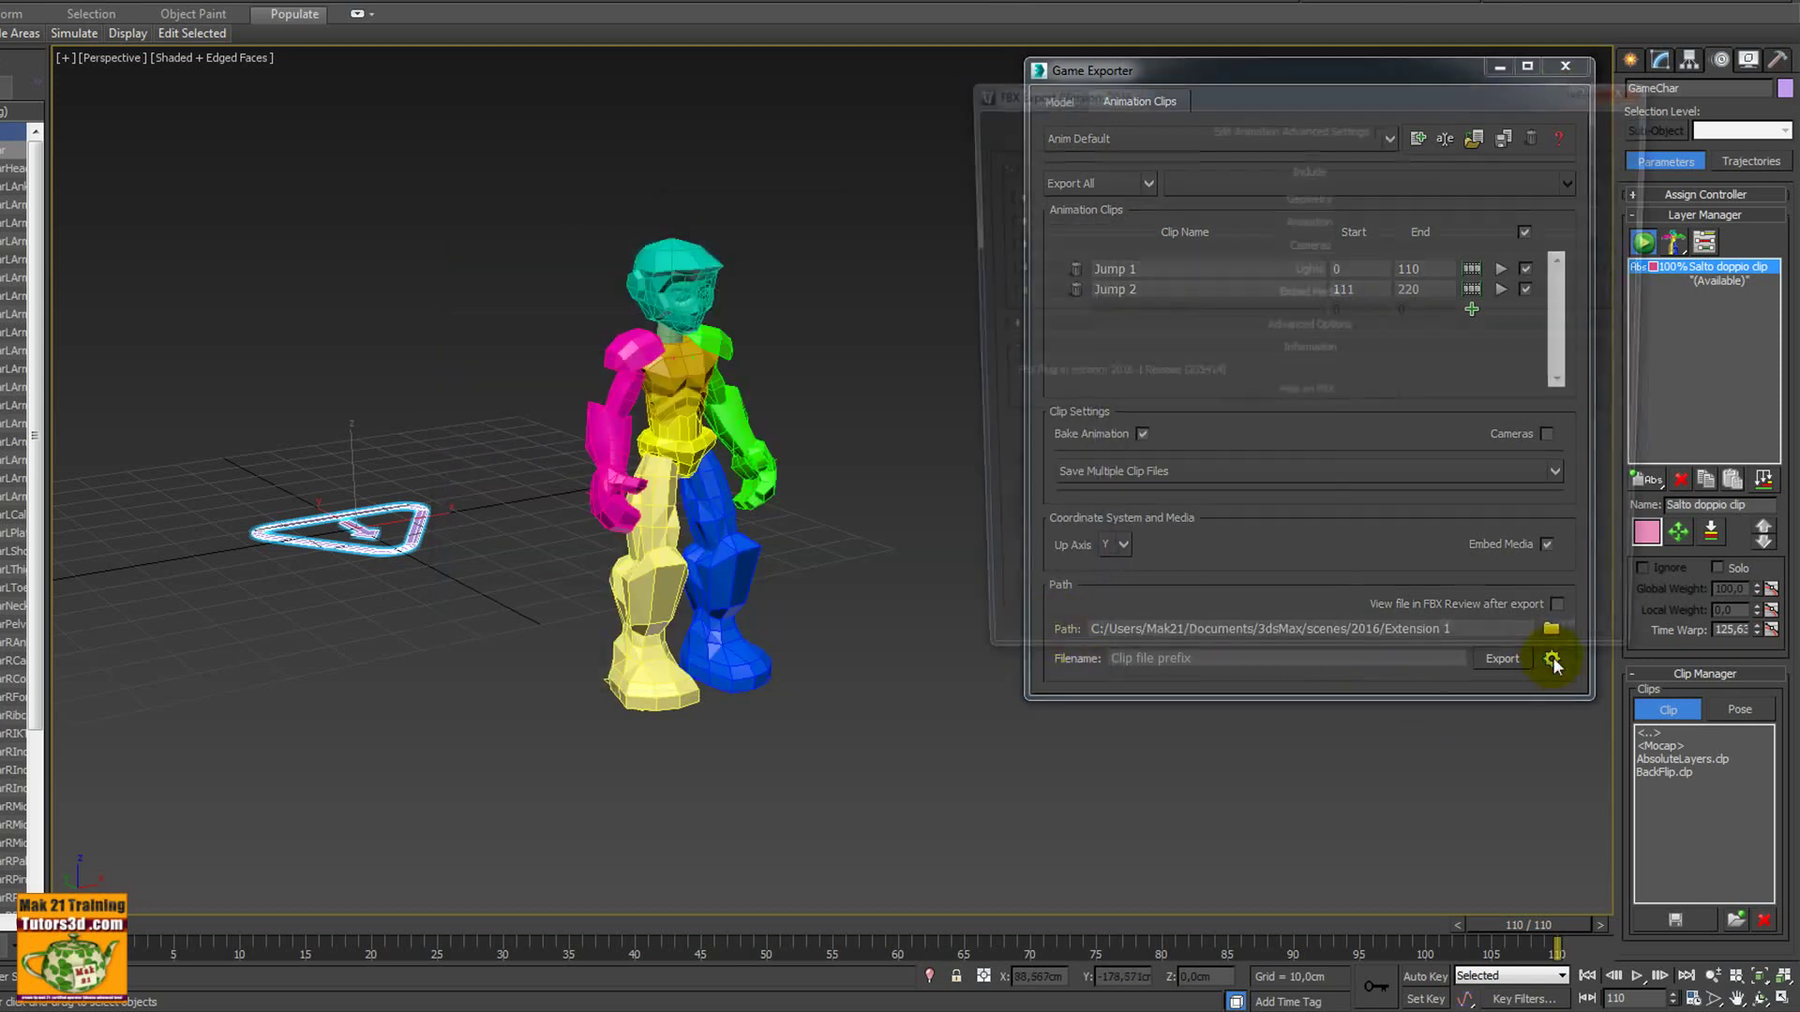
mouse_move(1374, 98)
left_mouse_down()
mouse_move(814, 141)
mouse_move(688, 132)
left_mouse_up()
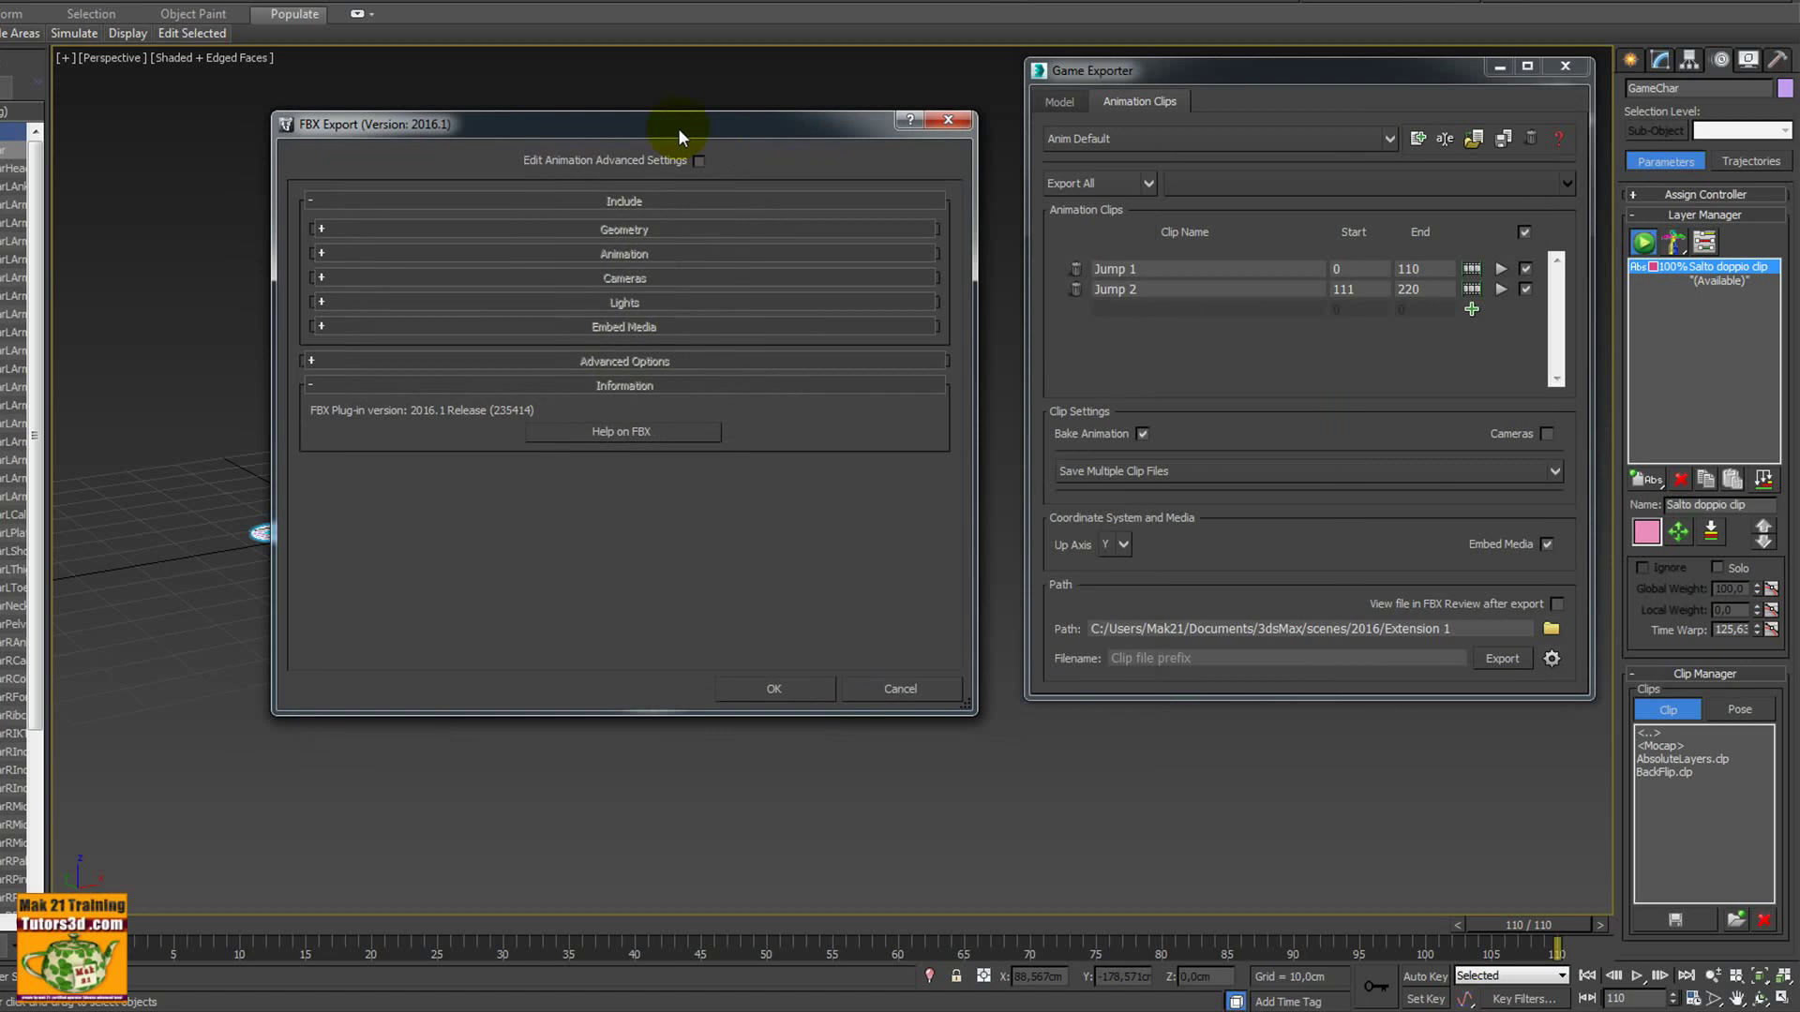
left_click(697, 160)
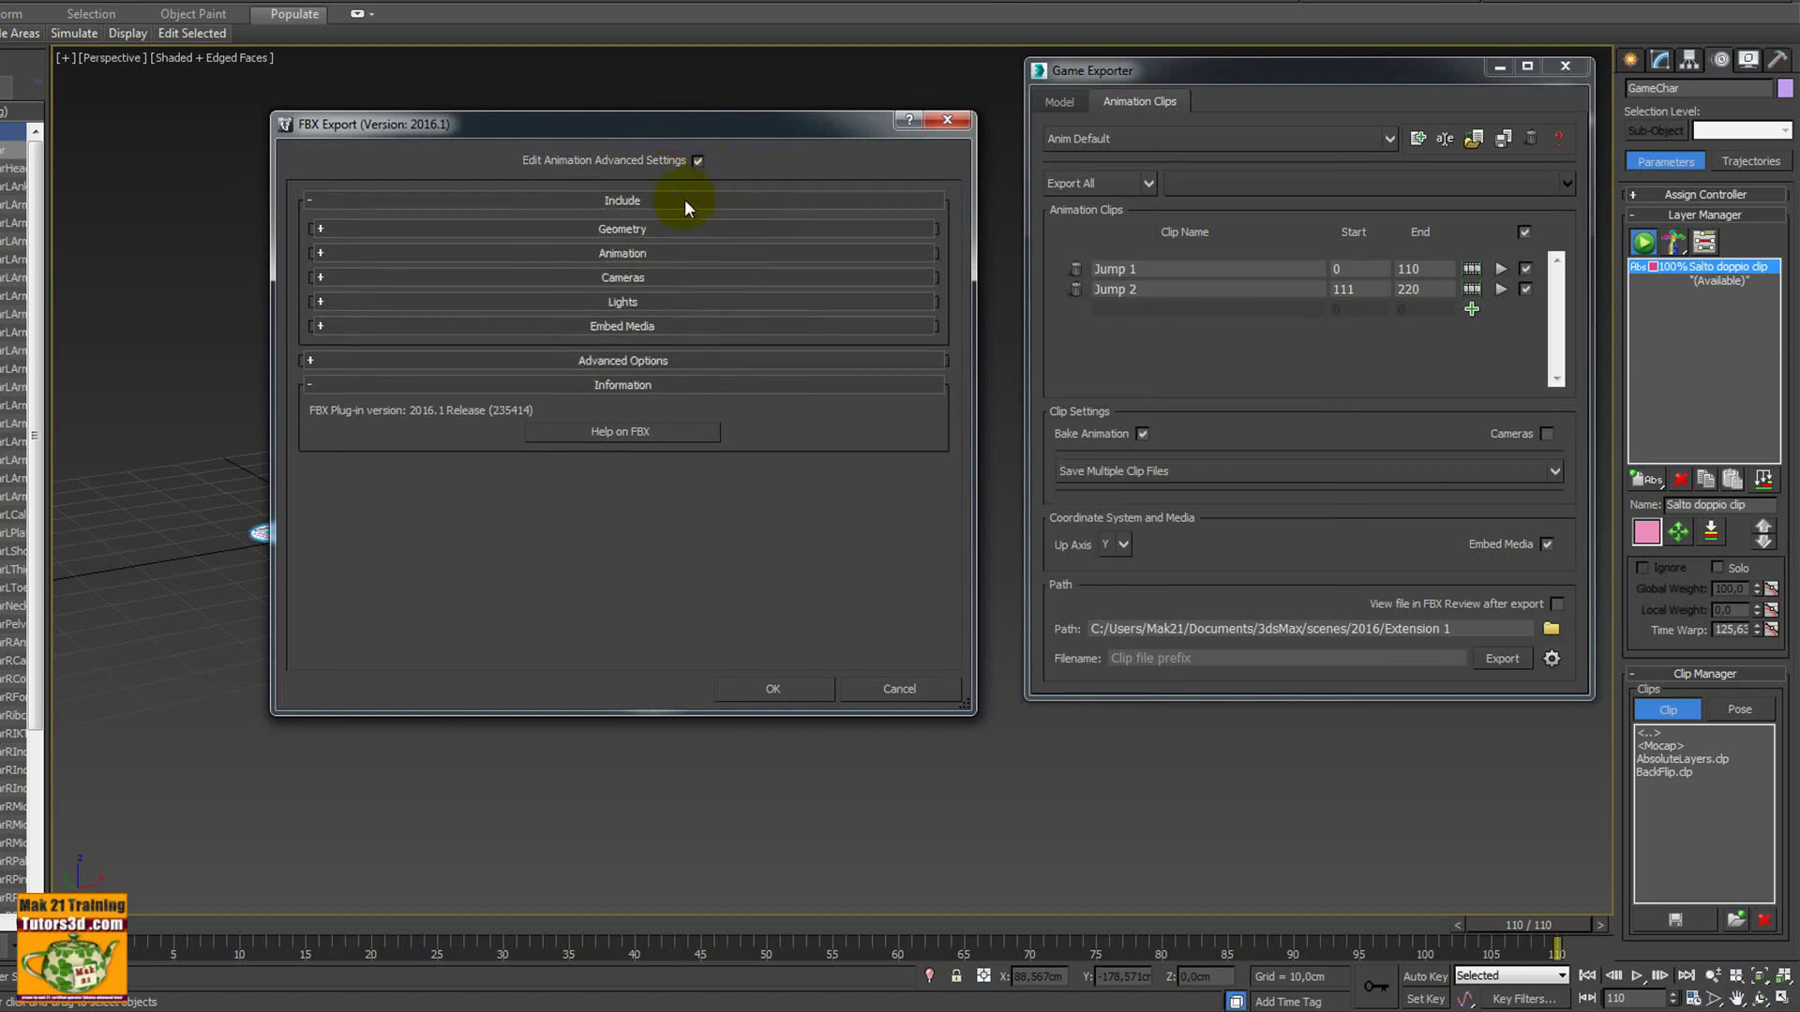
left_click(685, 199)
left_click(588, 199)
left_click(477, 230)
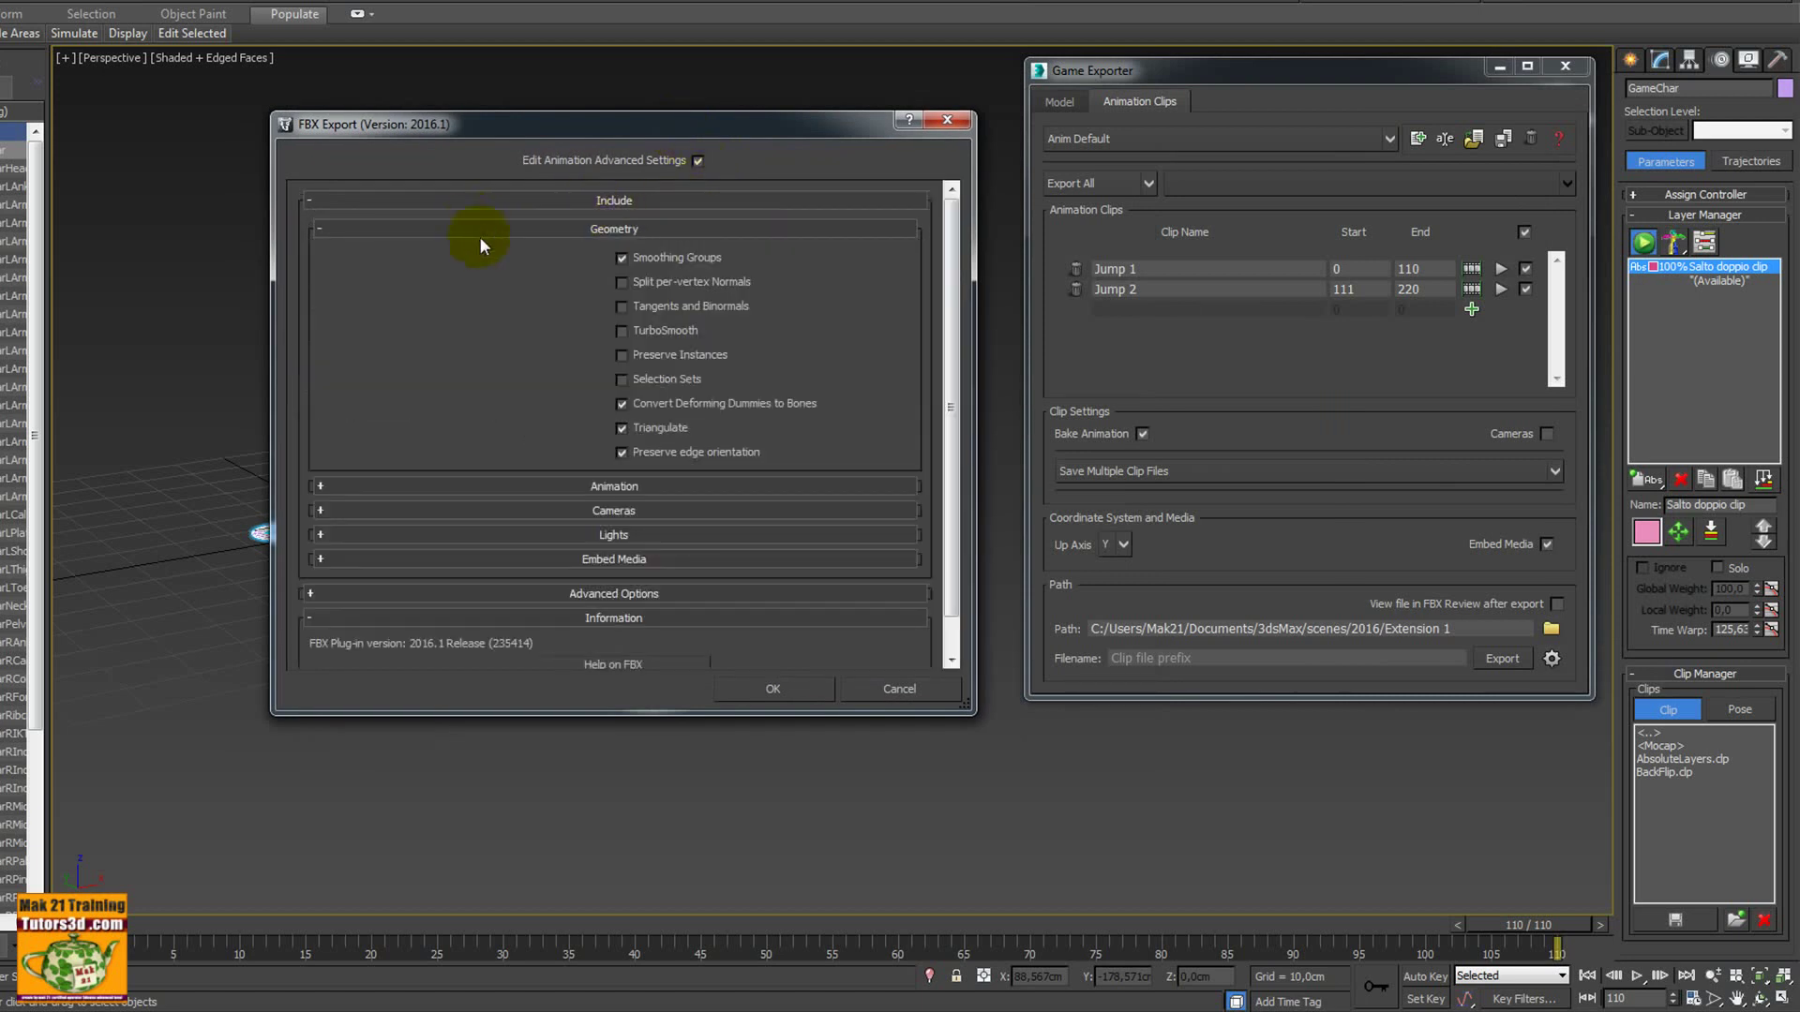
Review the Animation and Bake Animation options, then accept the FBX export settings
left_click(537, 486)
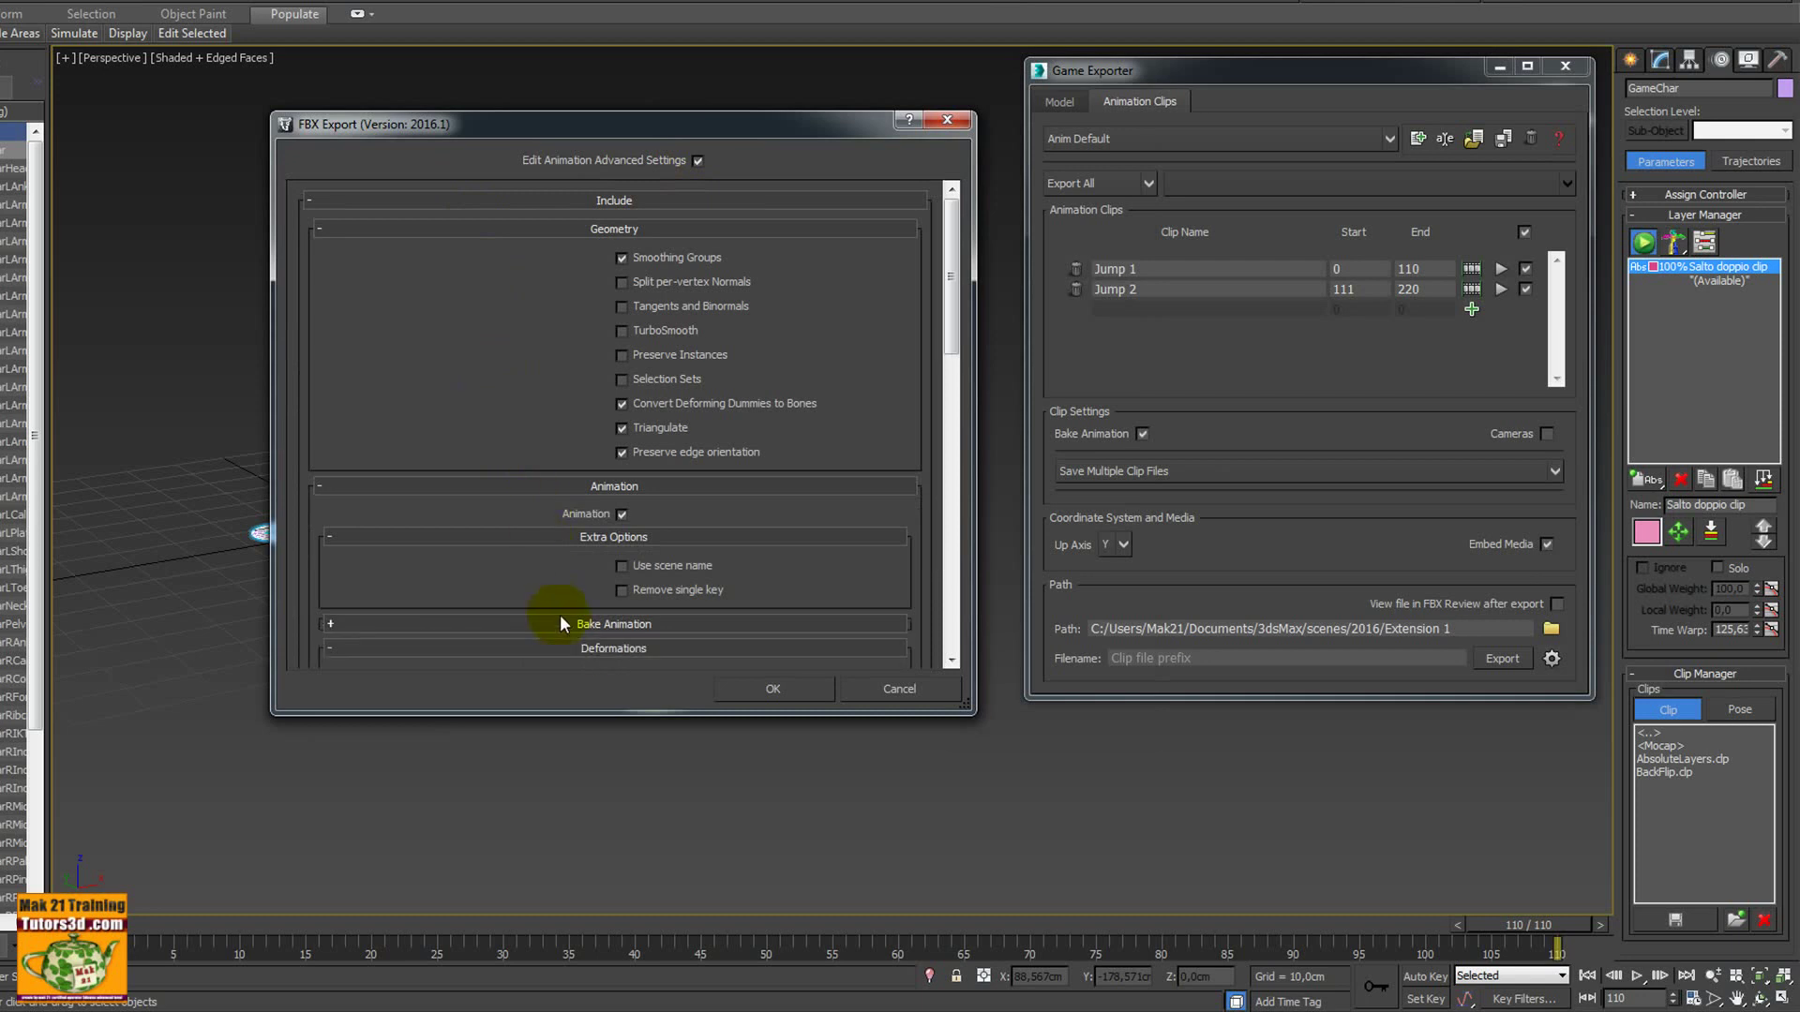
left_click(369, 623)
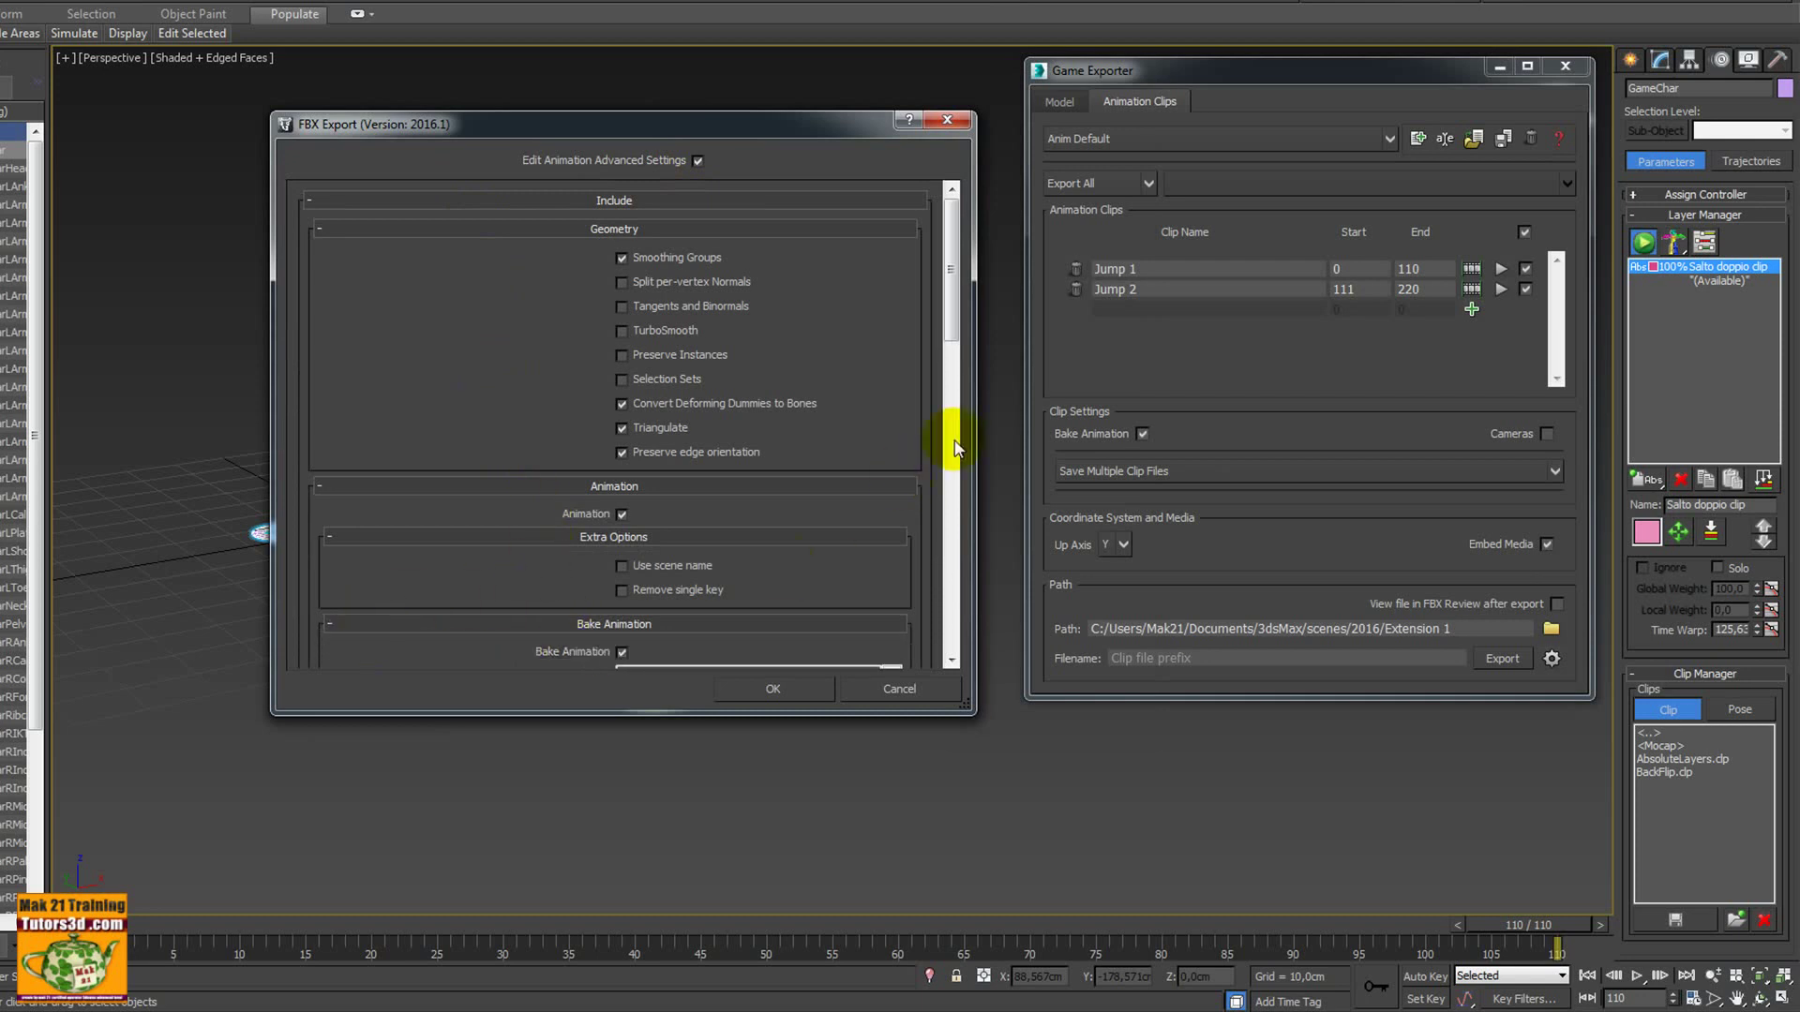
mouse_move(956, 301)
left_mouse_down()
mouse_move(934, 491)
mouse_move(951, 571)
mouse_move(945, 255)
left_mouse_up()
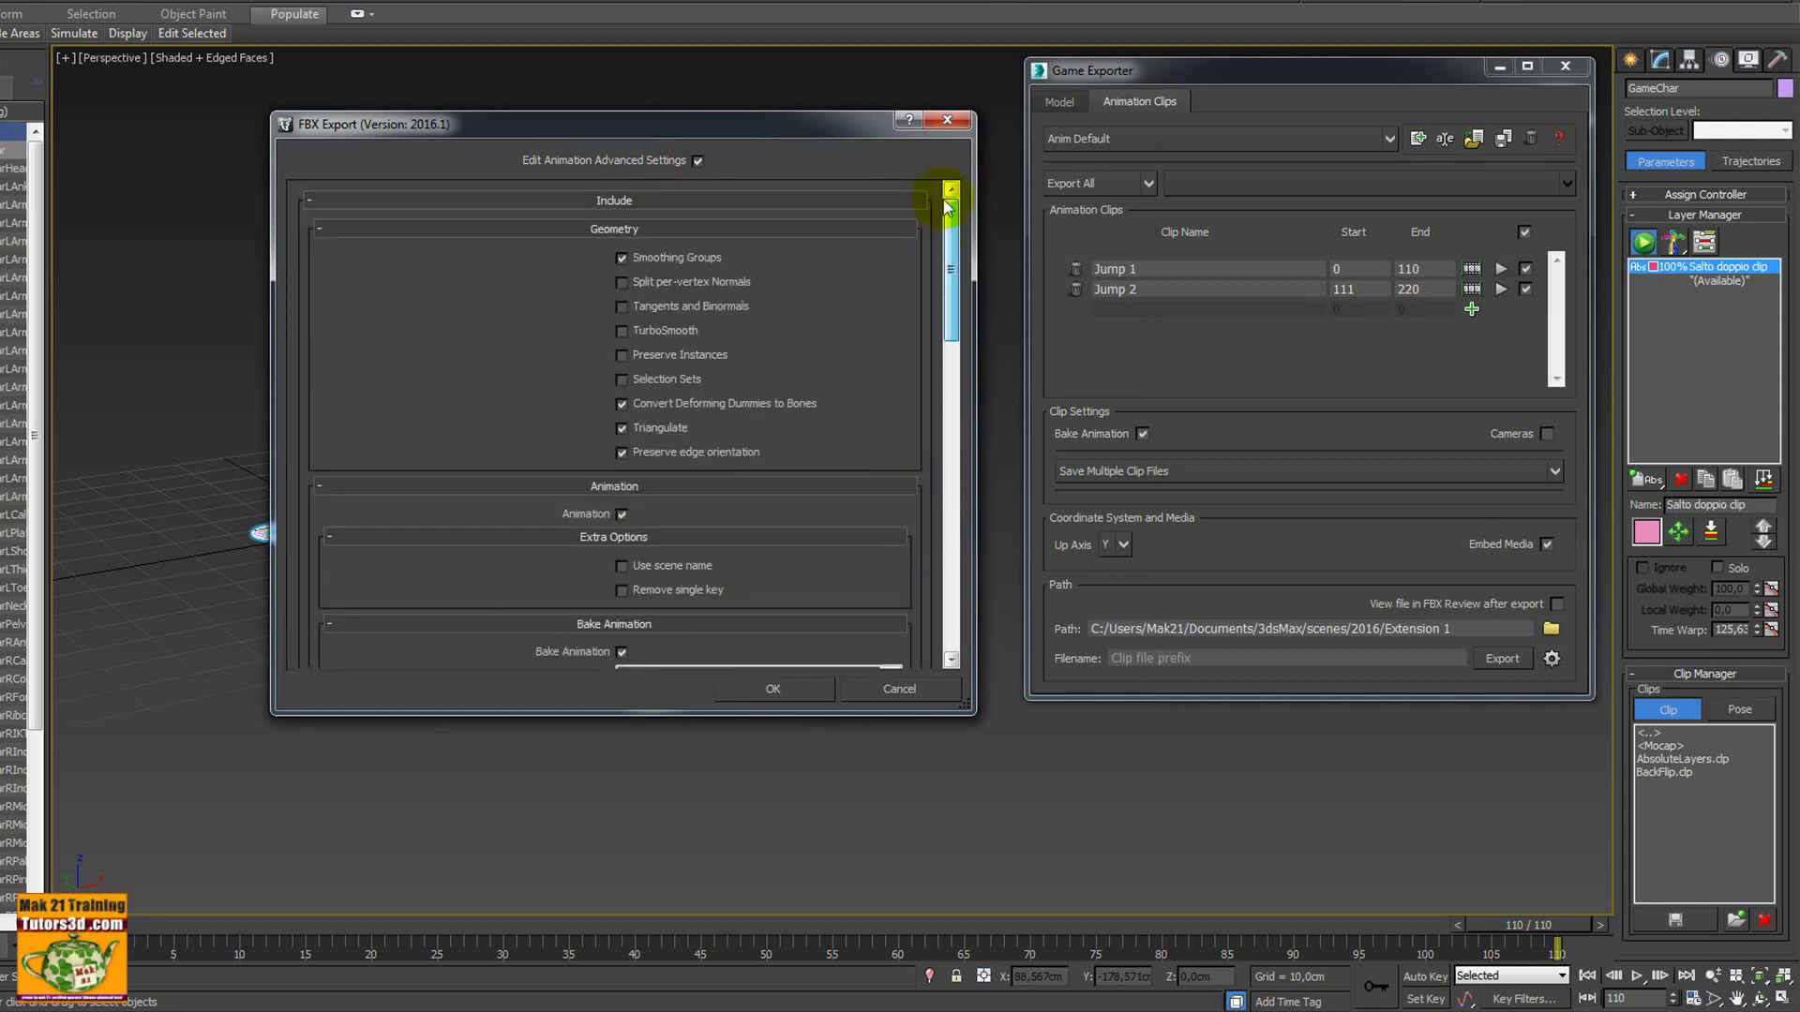
left_click(335, 228)
left_click(698, 161)
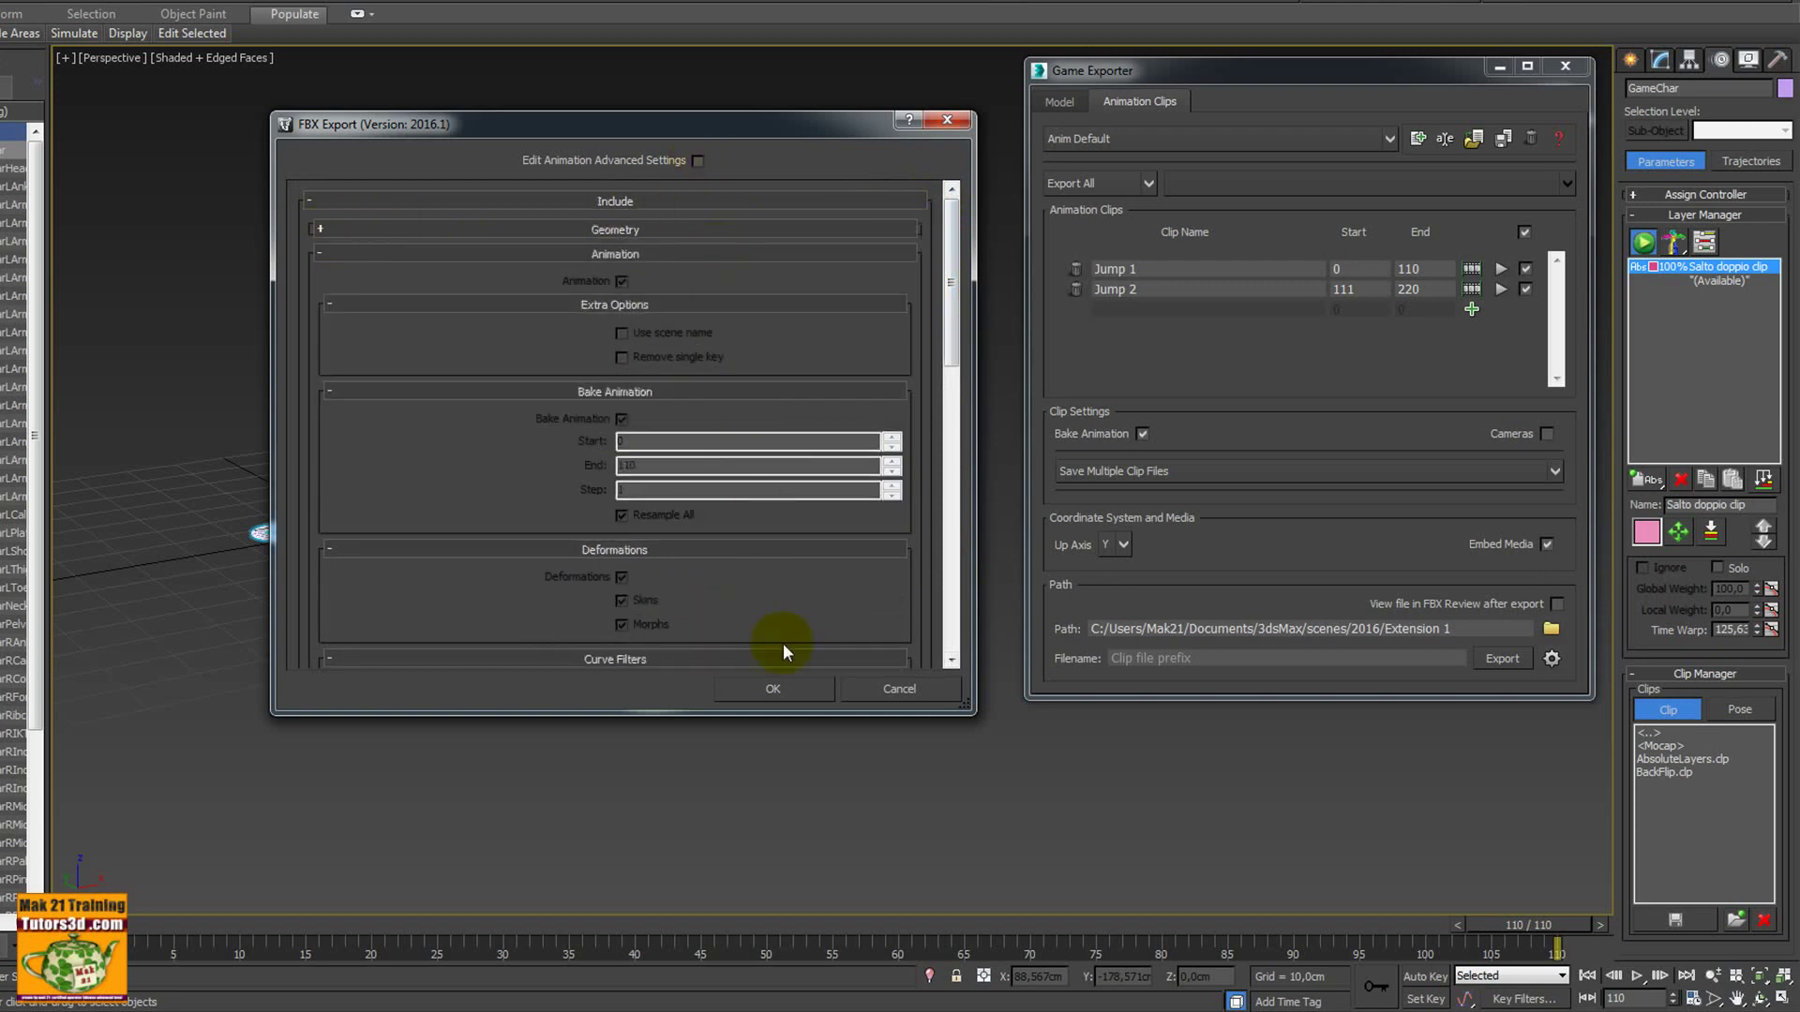
left_click(790, 695)
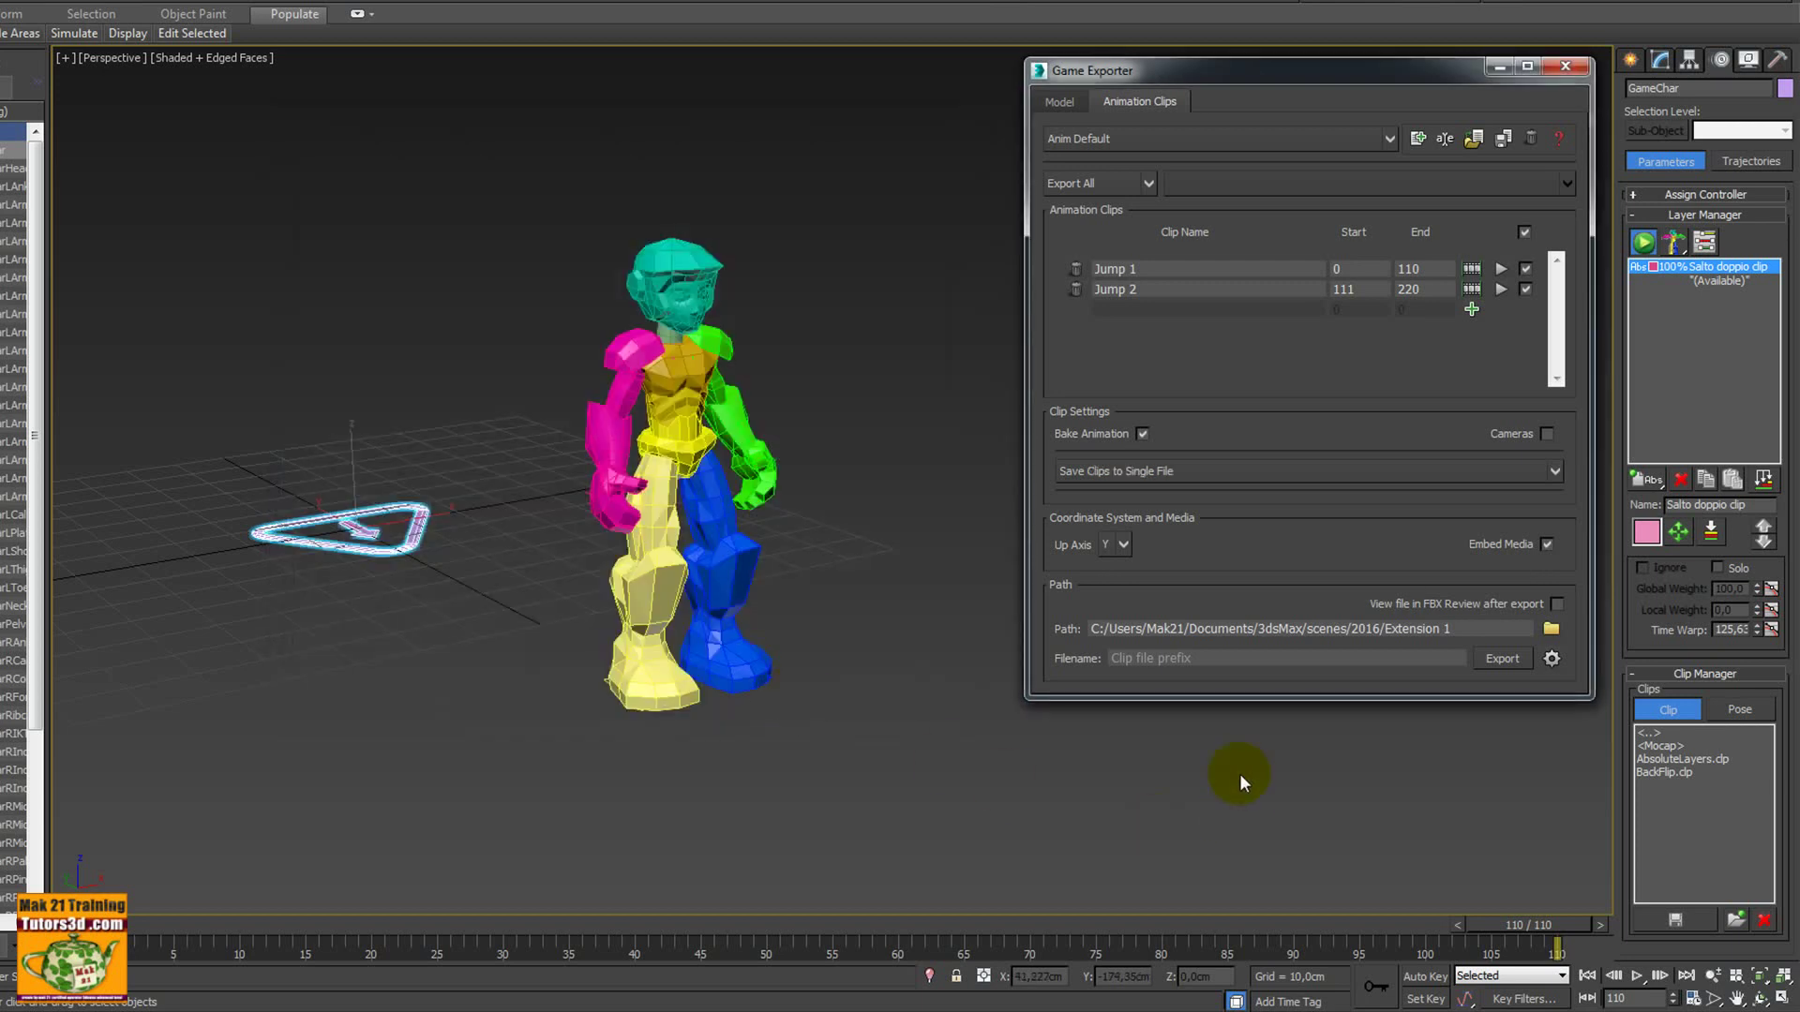
Export both Jump clips to a single FBX file named Jump and dismiss the success message
left_click(1214, 659)
type("Jump")
left_click(1504, 660)
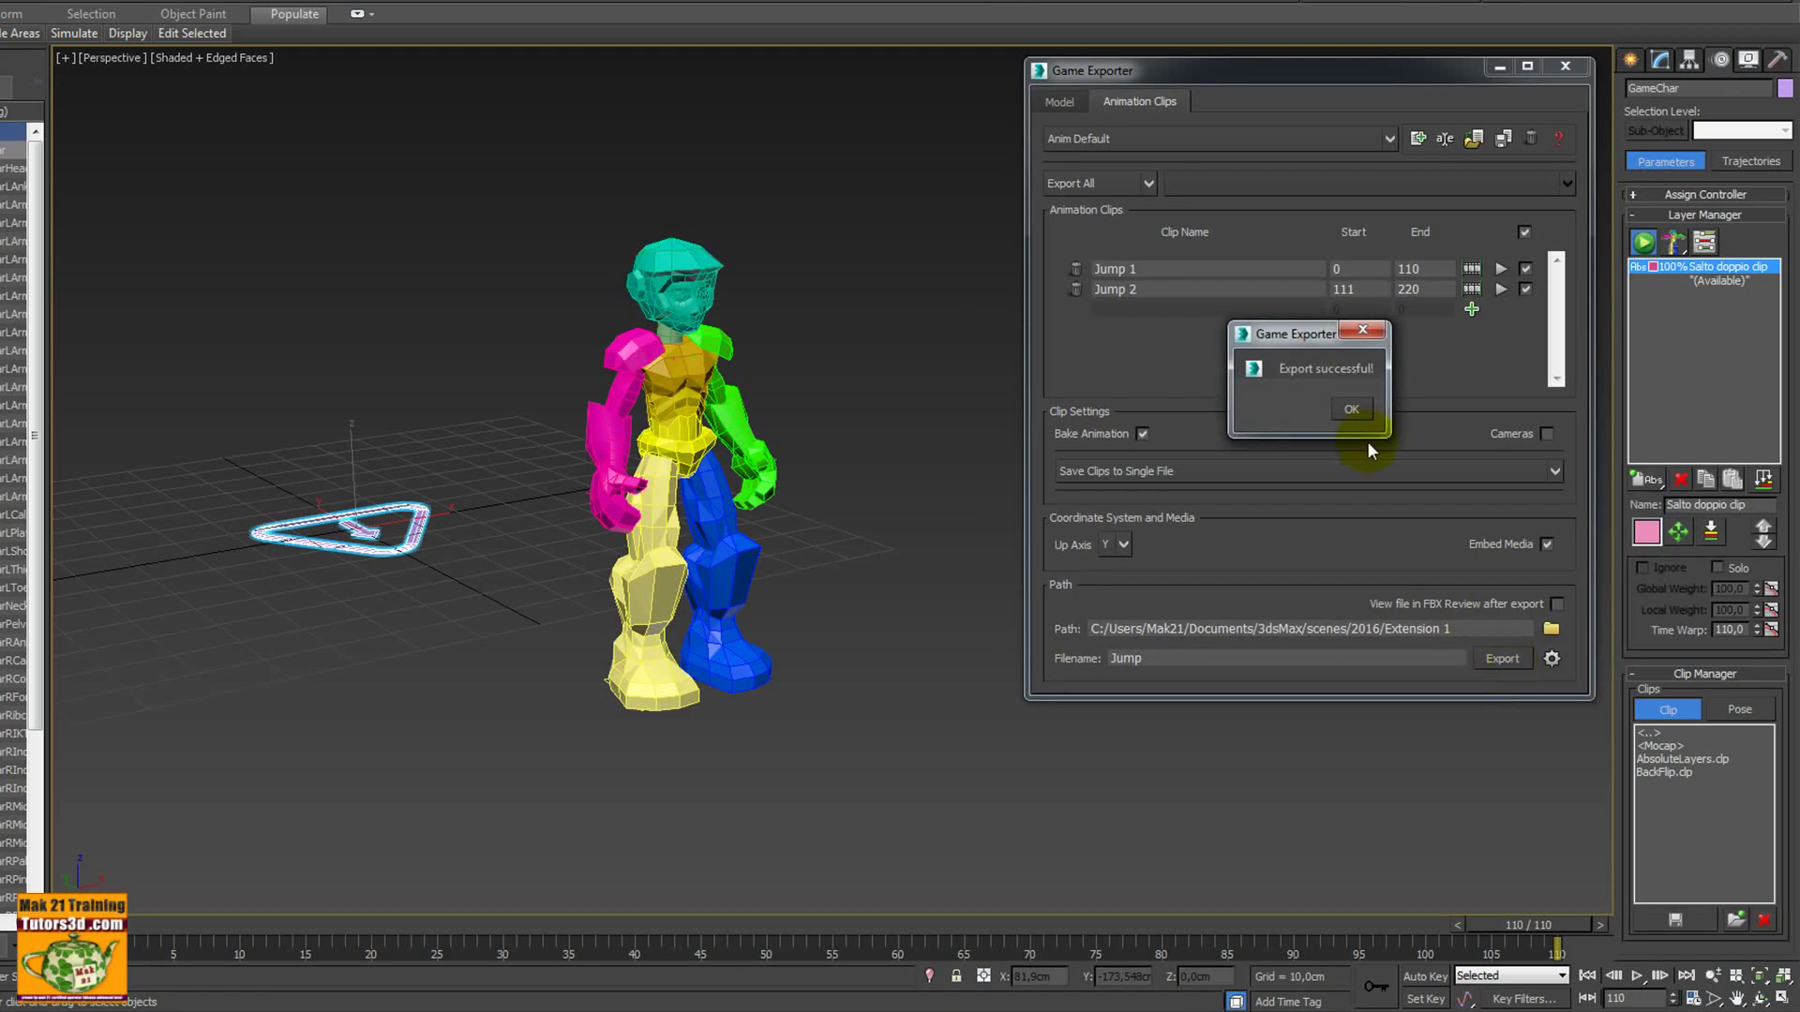
left_click(1353, 410)
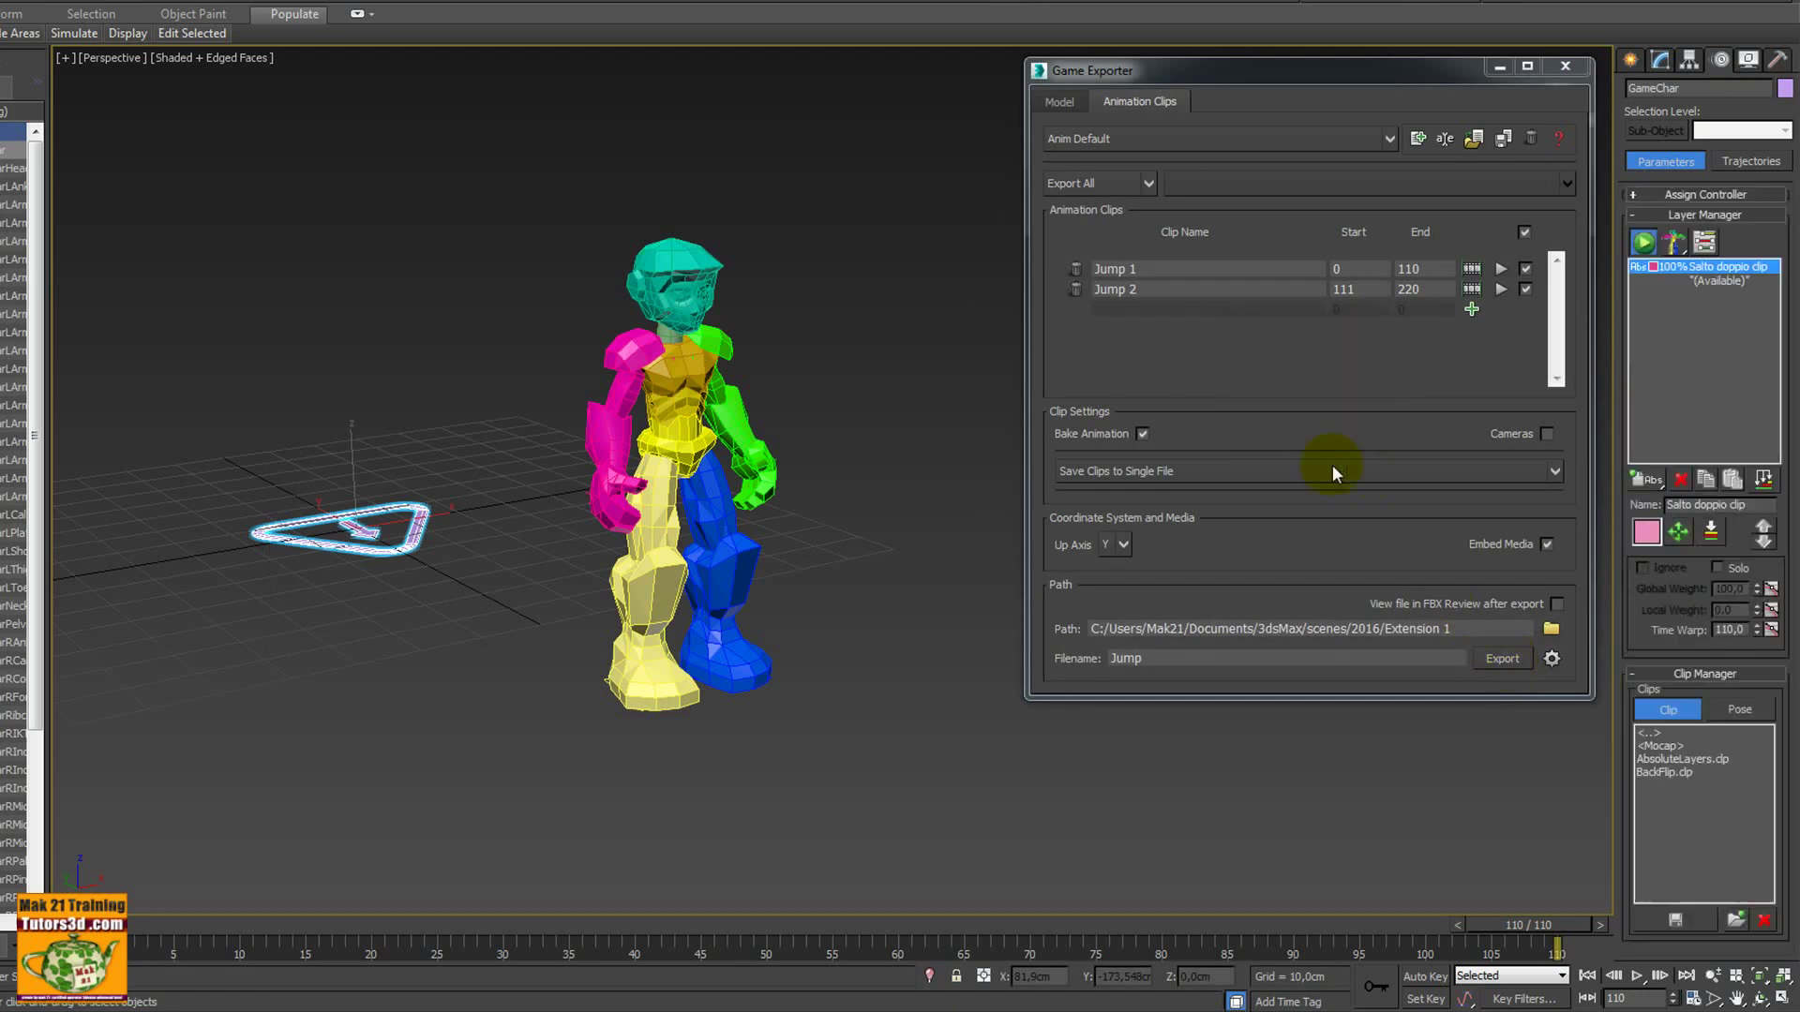
left_click(1552, 633)
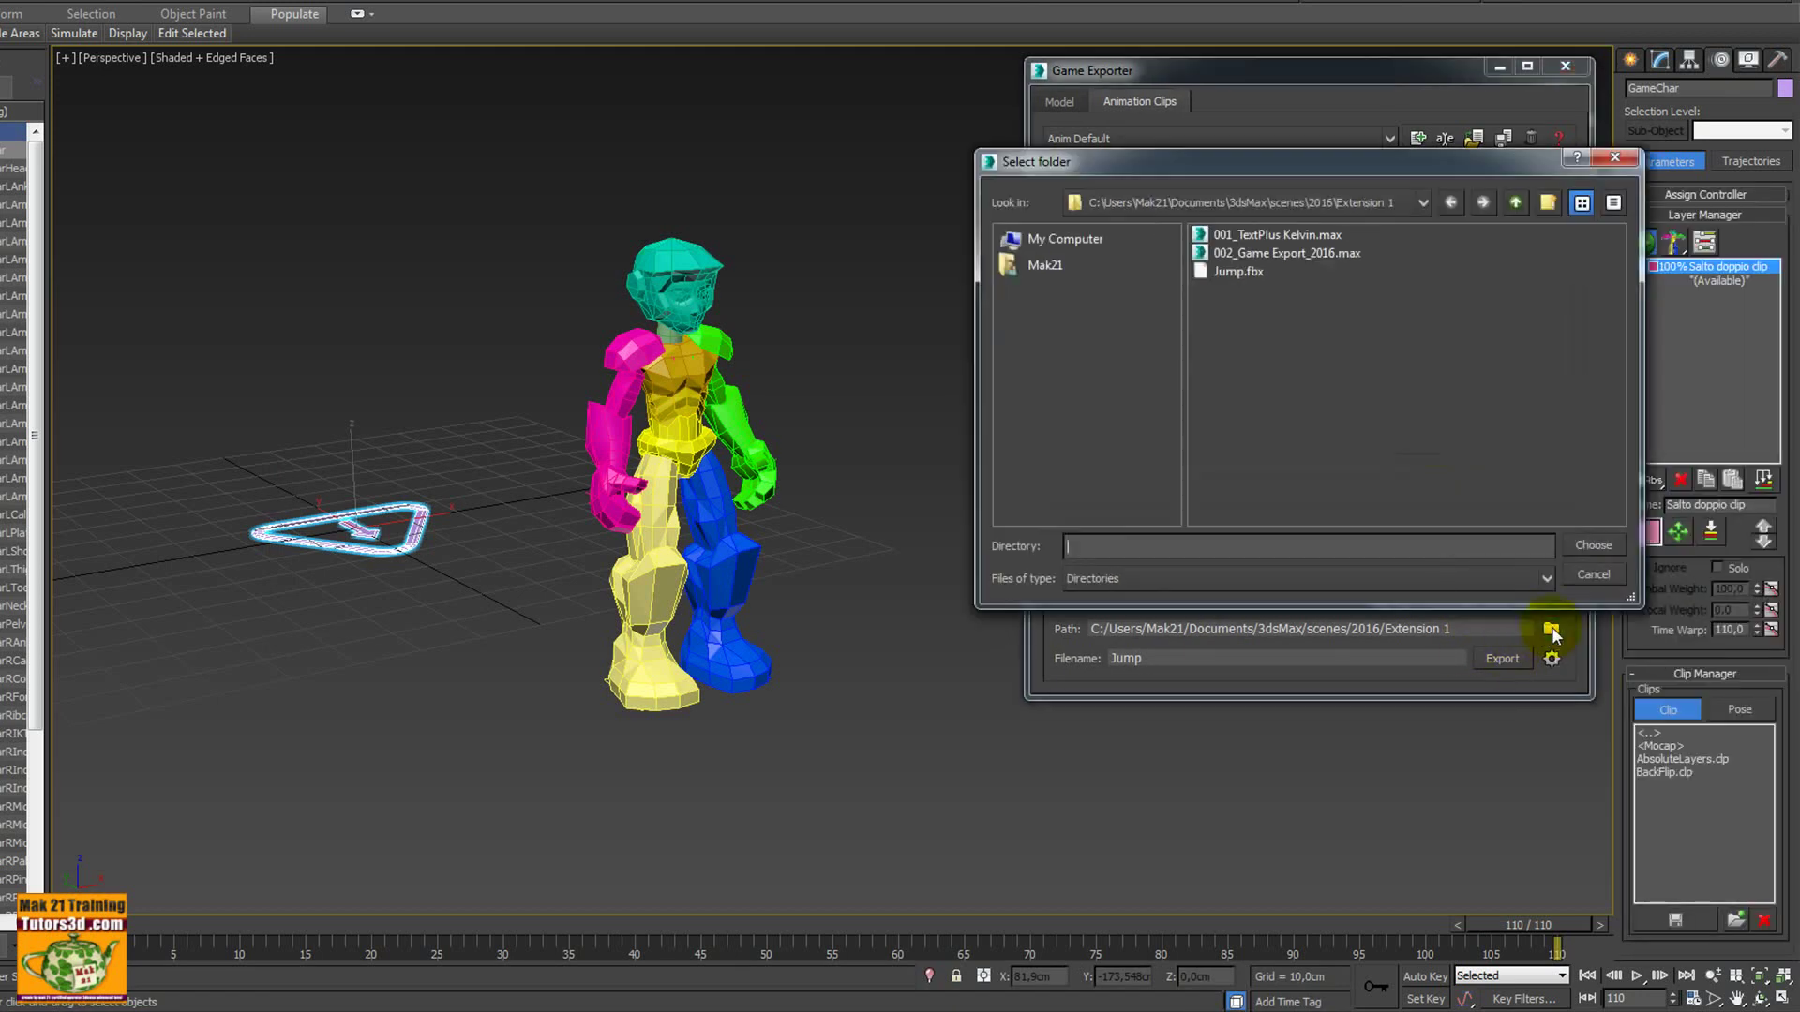
left_click_drag(1325, 171, 693, 200)
left_click(611, 307)
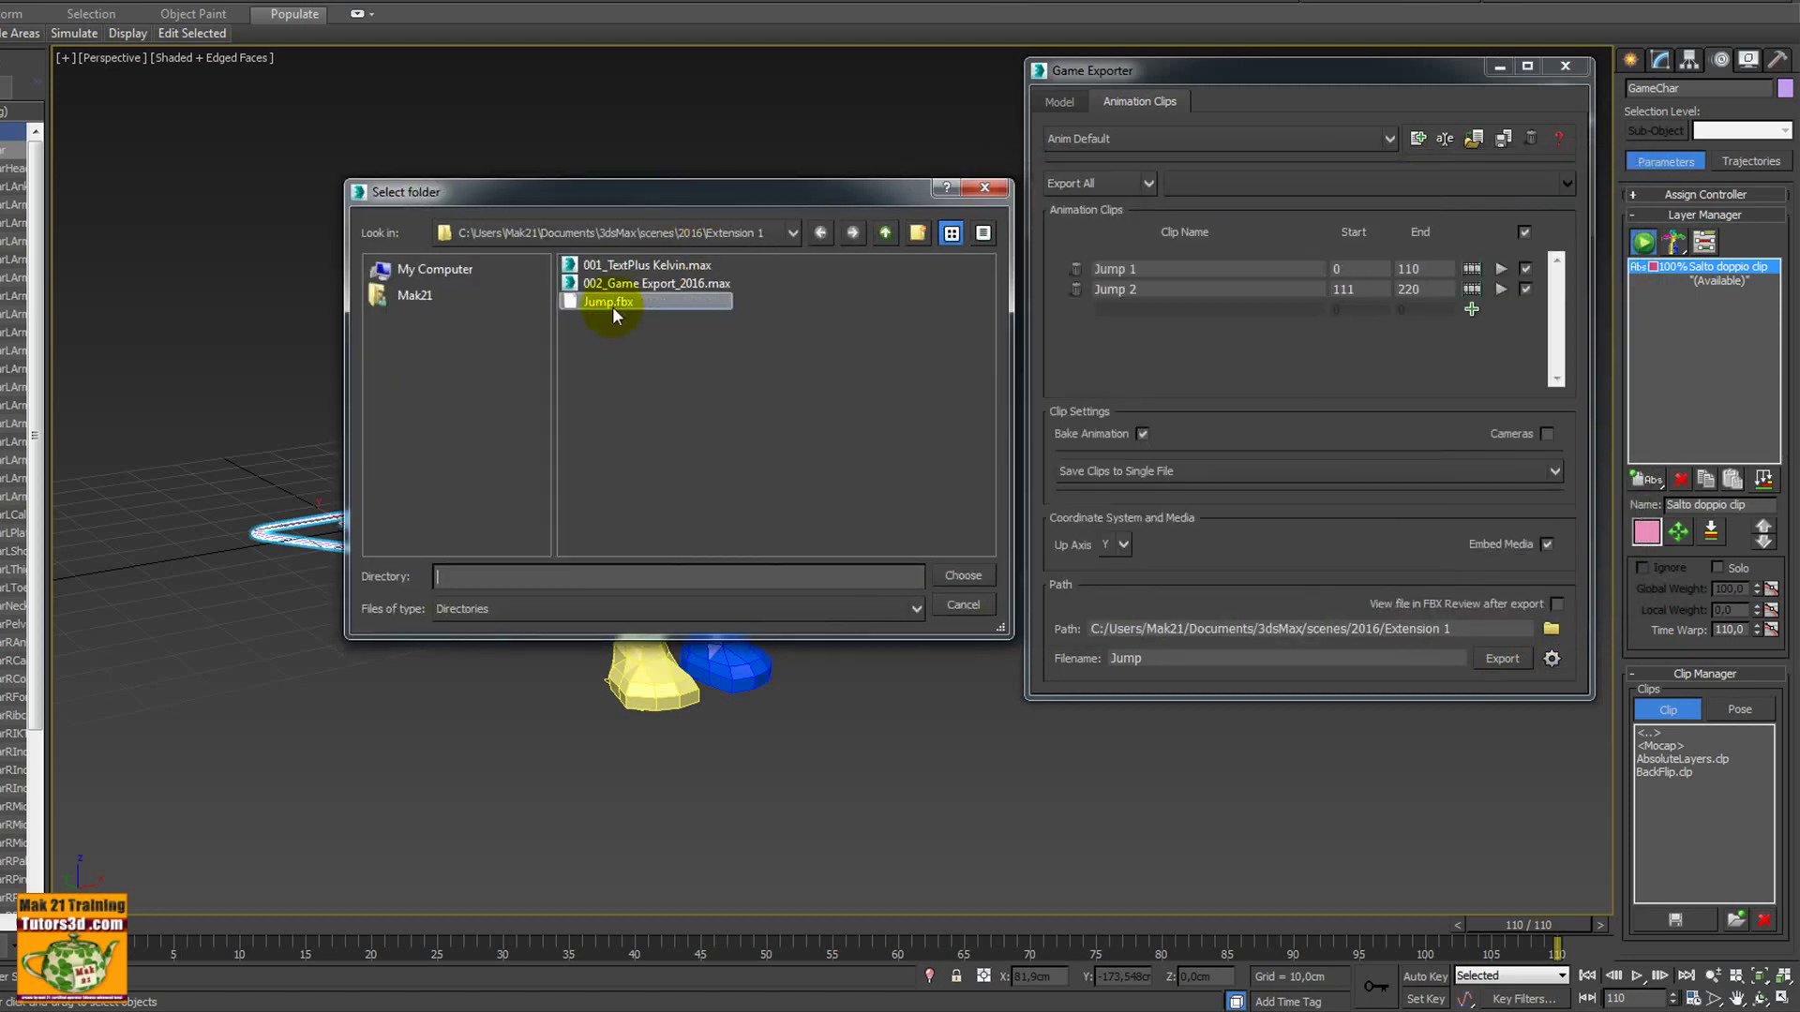
left_click(985, 188)
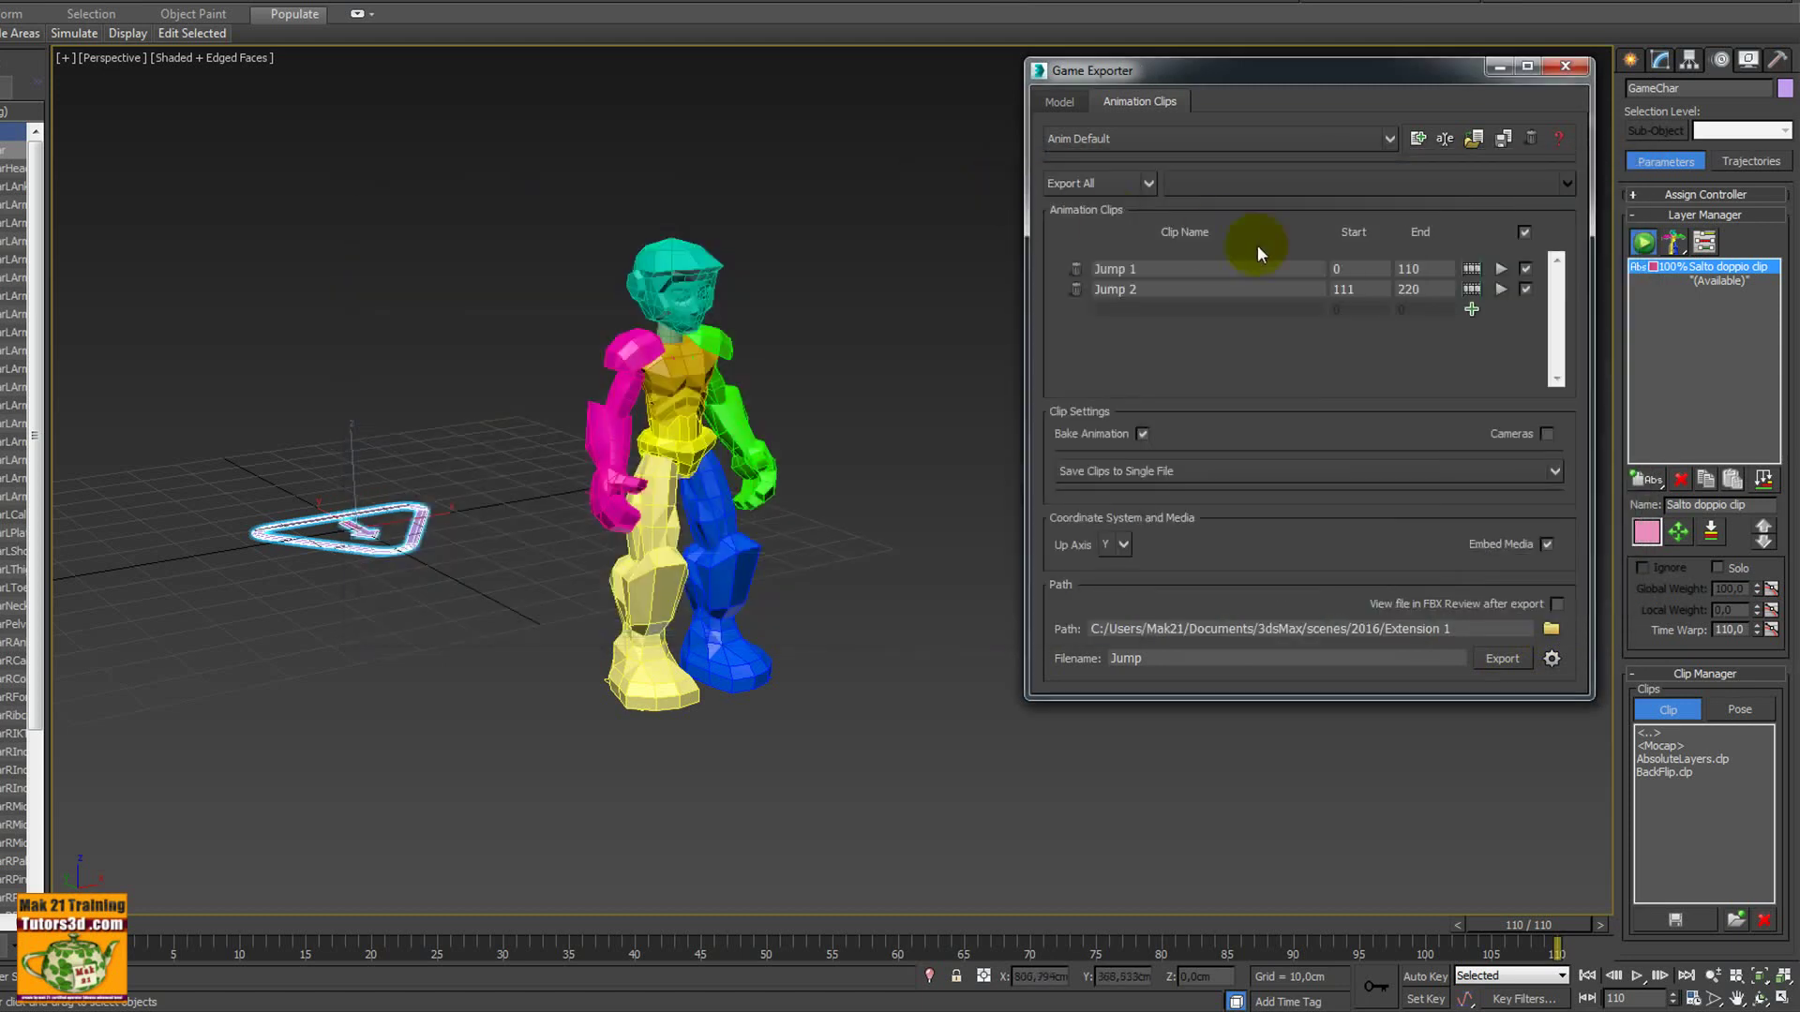
left_click(1524, 233)
left_click(1155, 182)
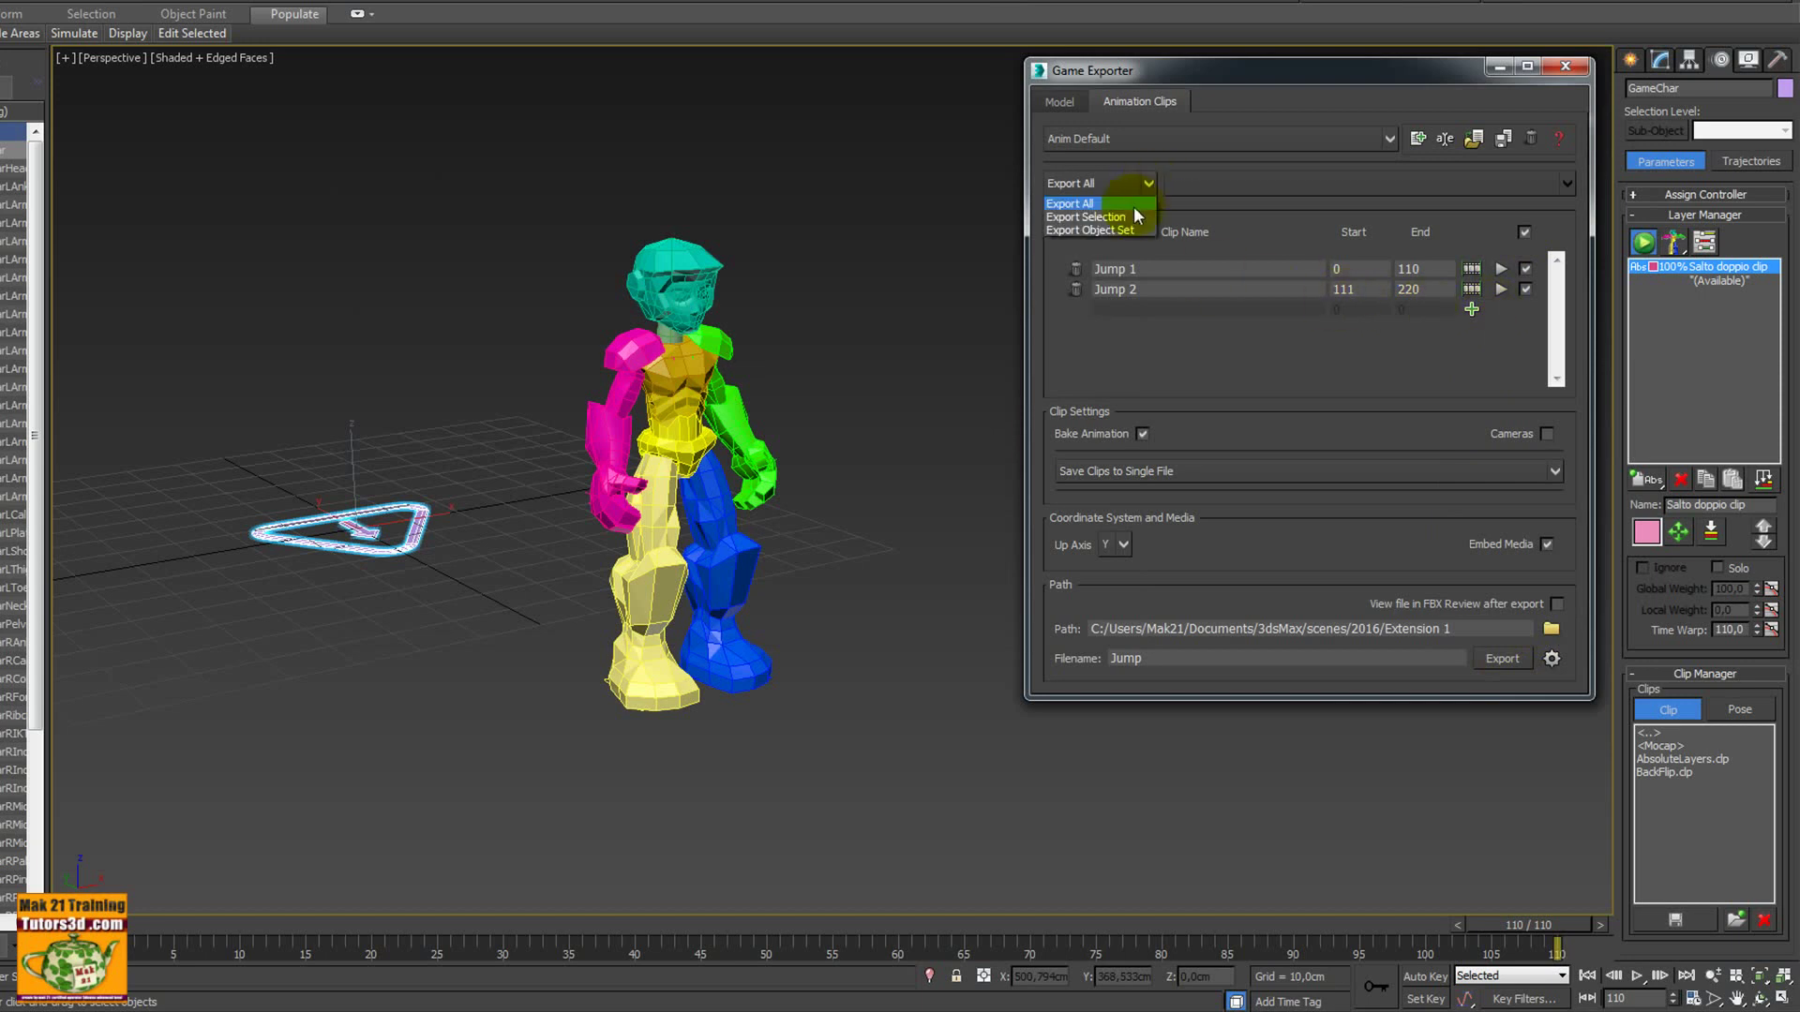
left_click(1133, 204)
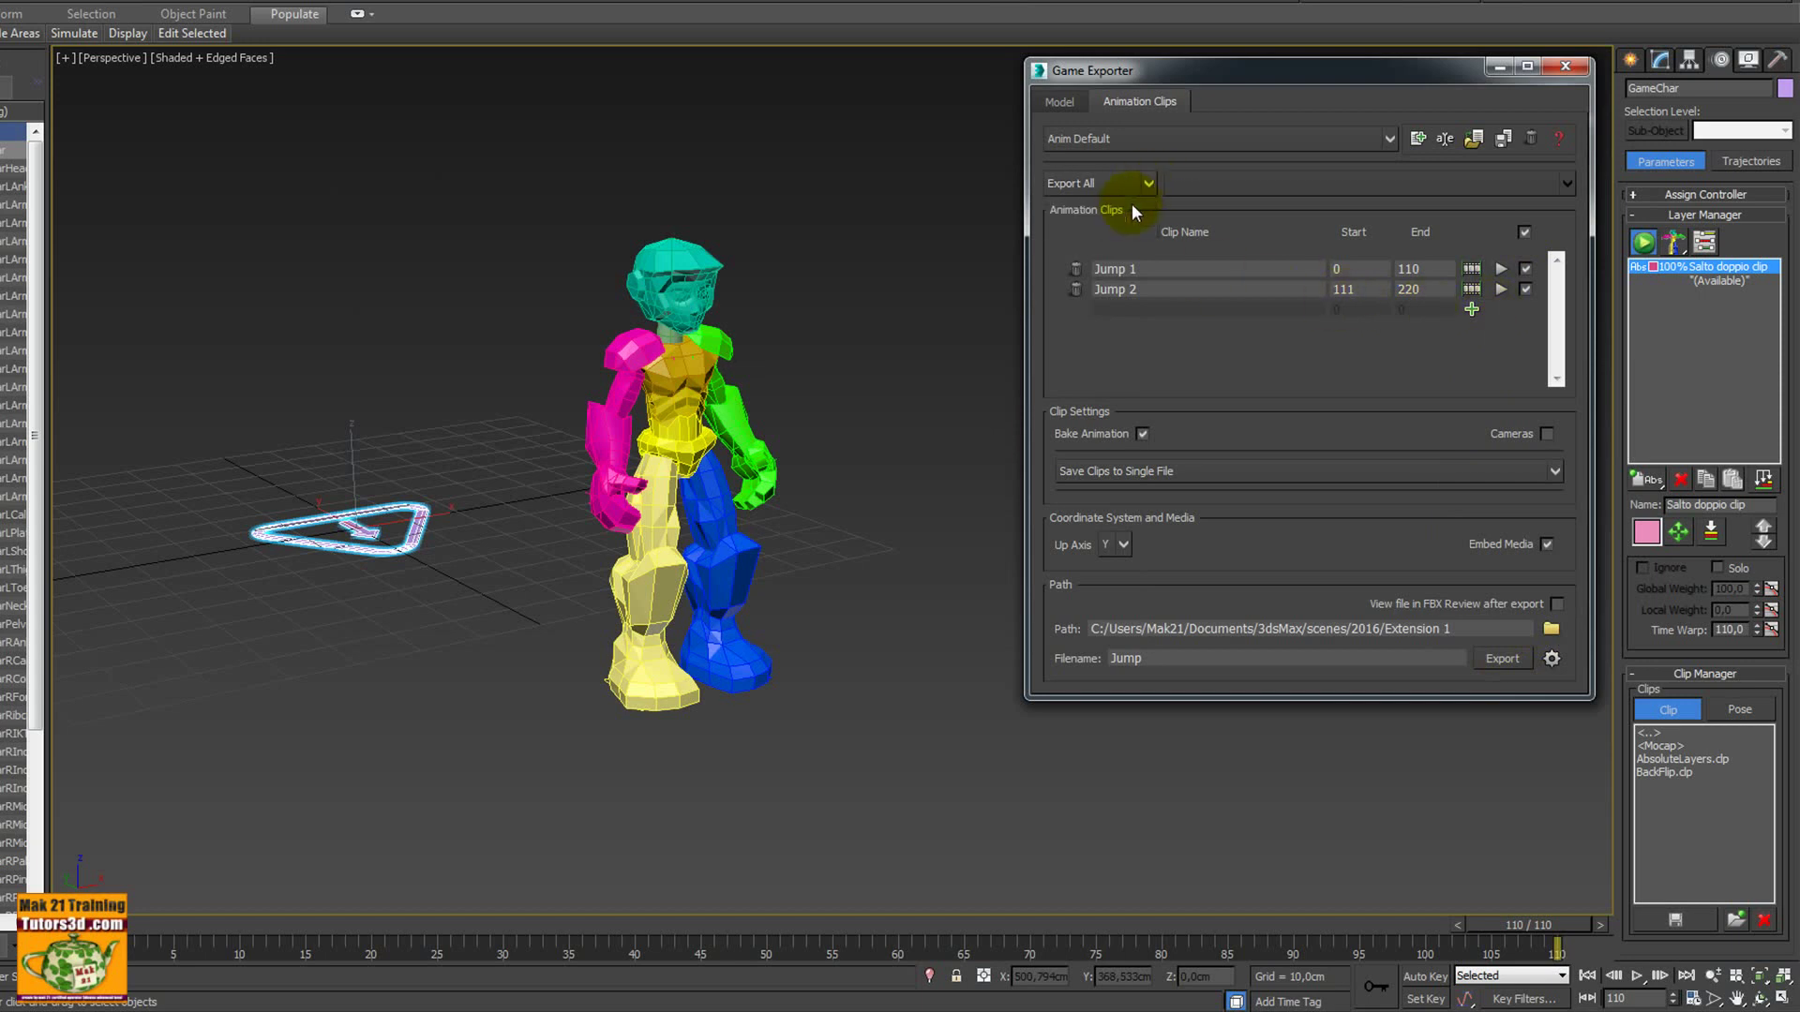
left_click(1390, 138)
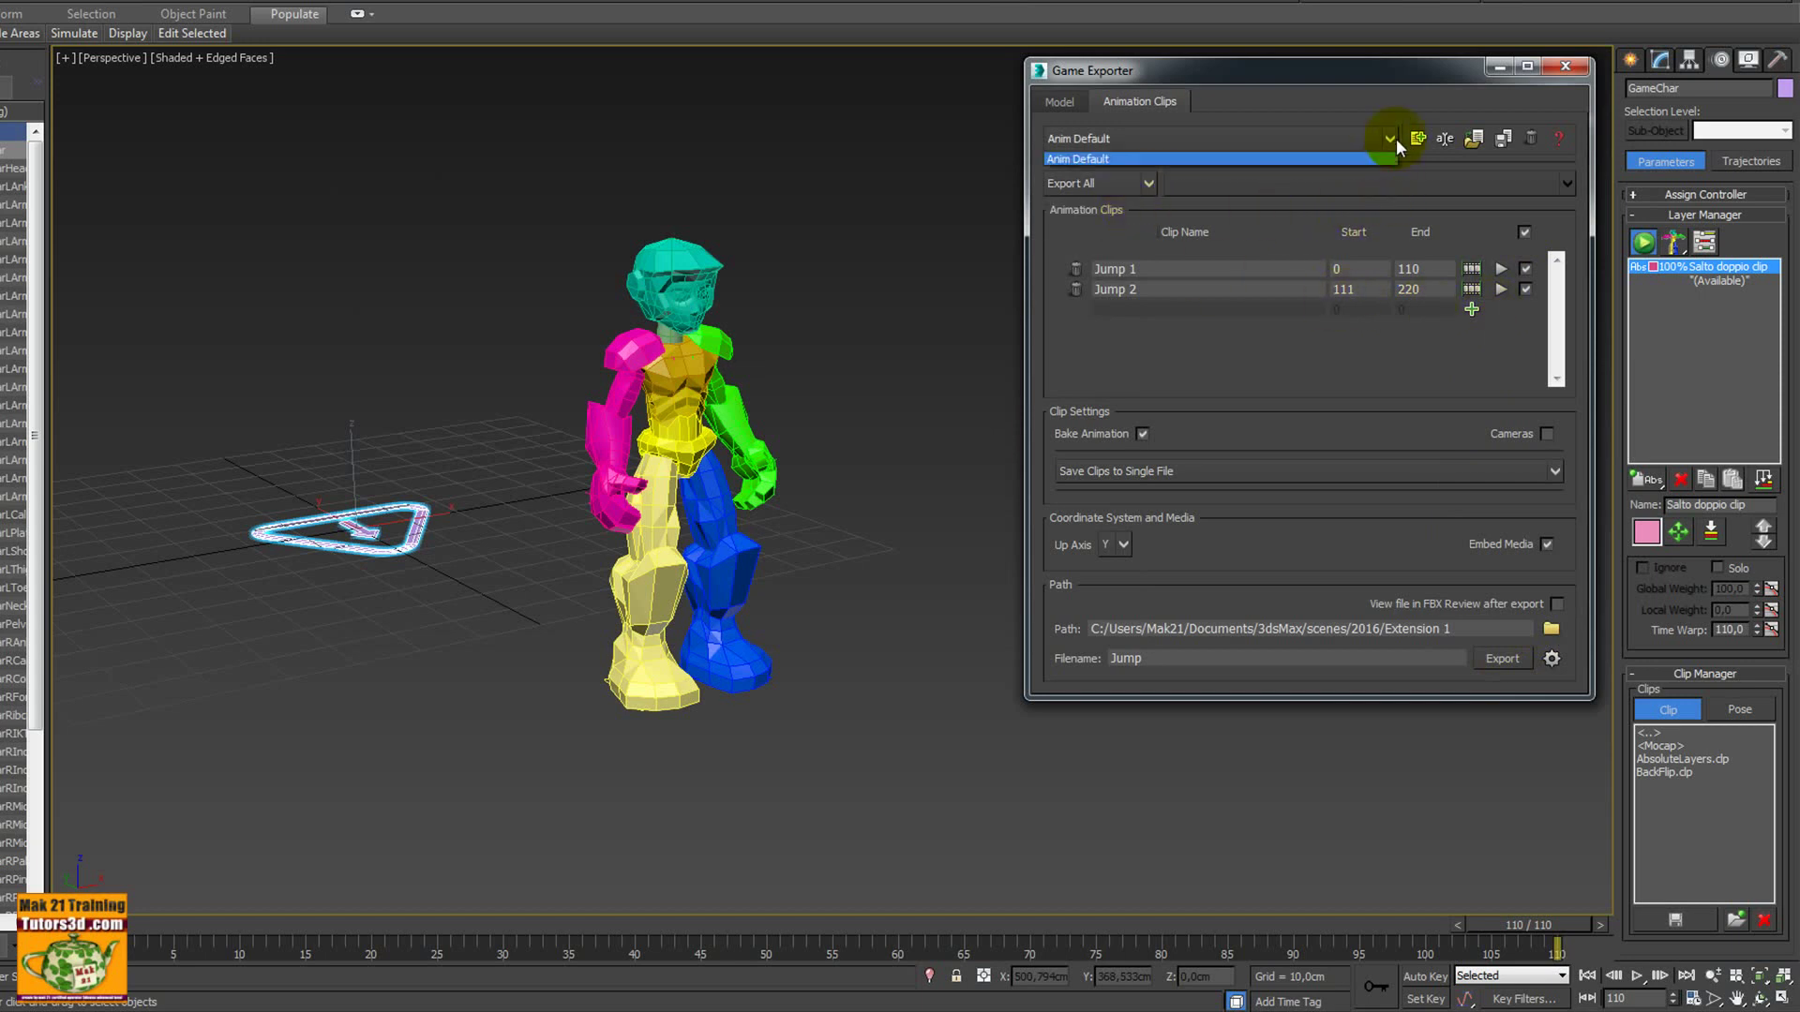
Decline overwriting Jump.fbx and switch the exporter to Save Multiple Clip Files
left_click(1503, 660)
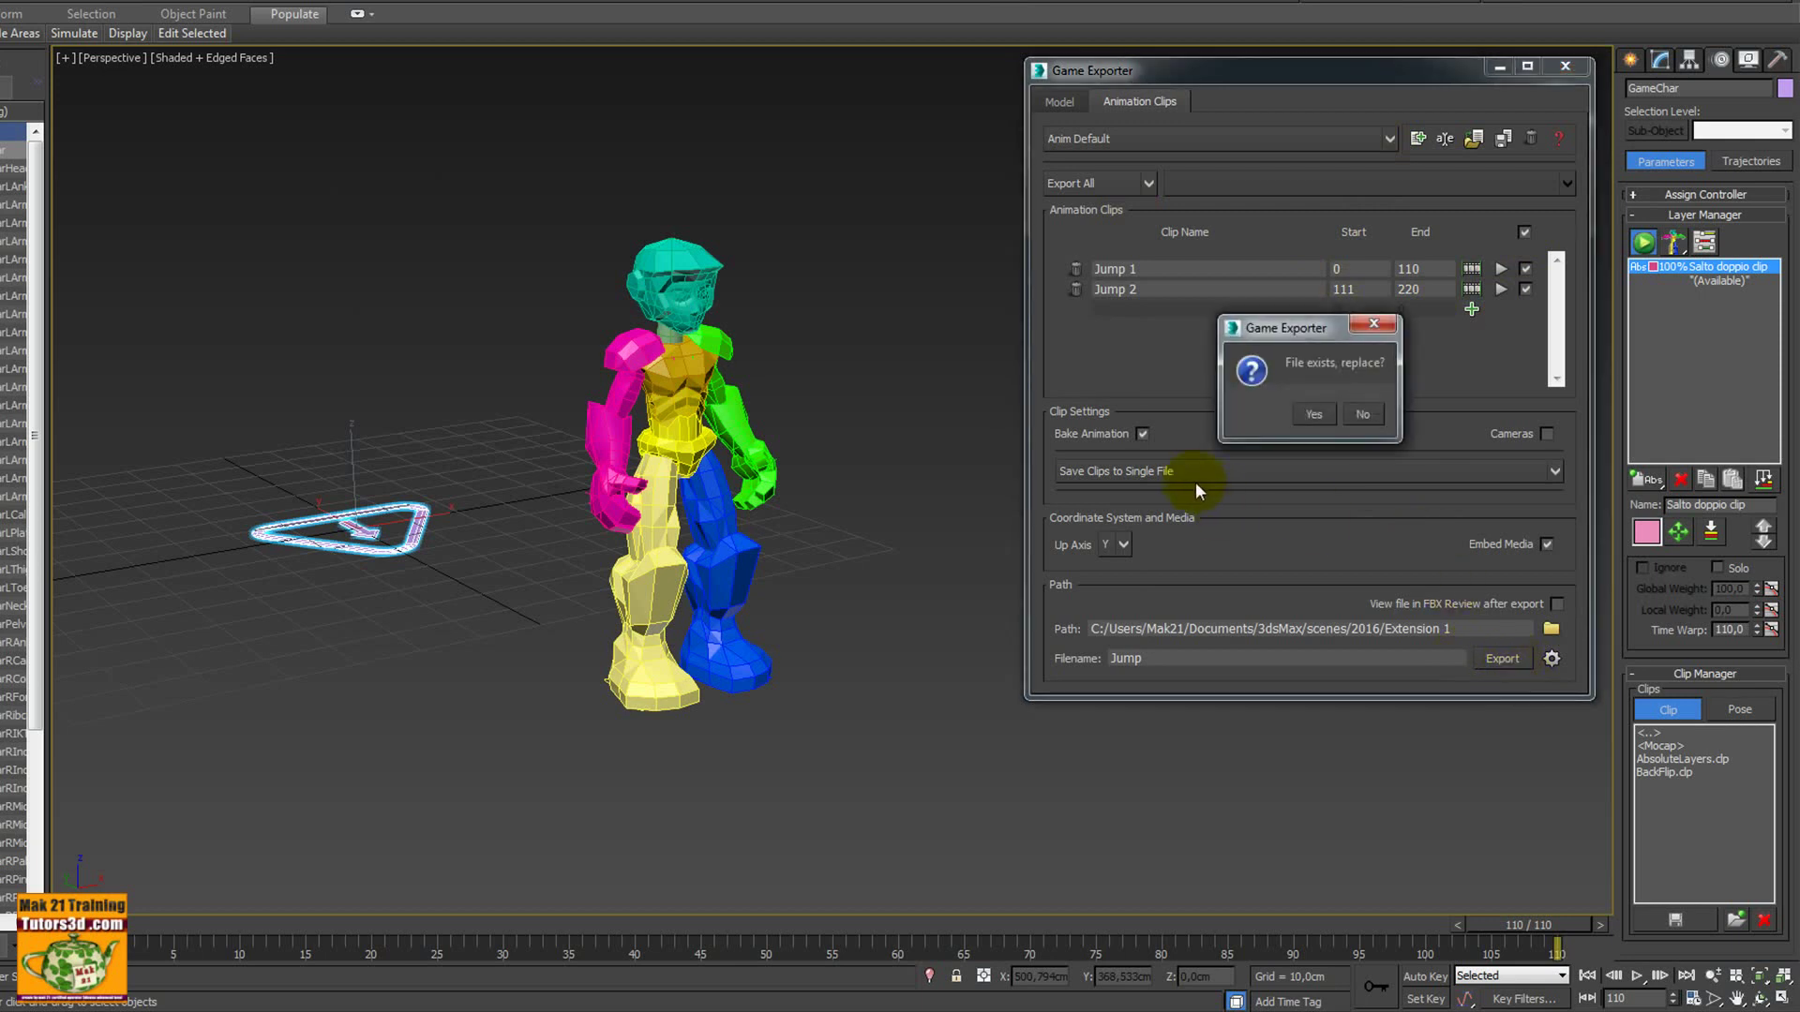
left_click(1367, 415)
left_click(1555, 472)
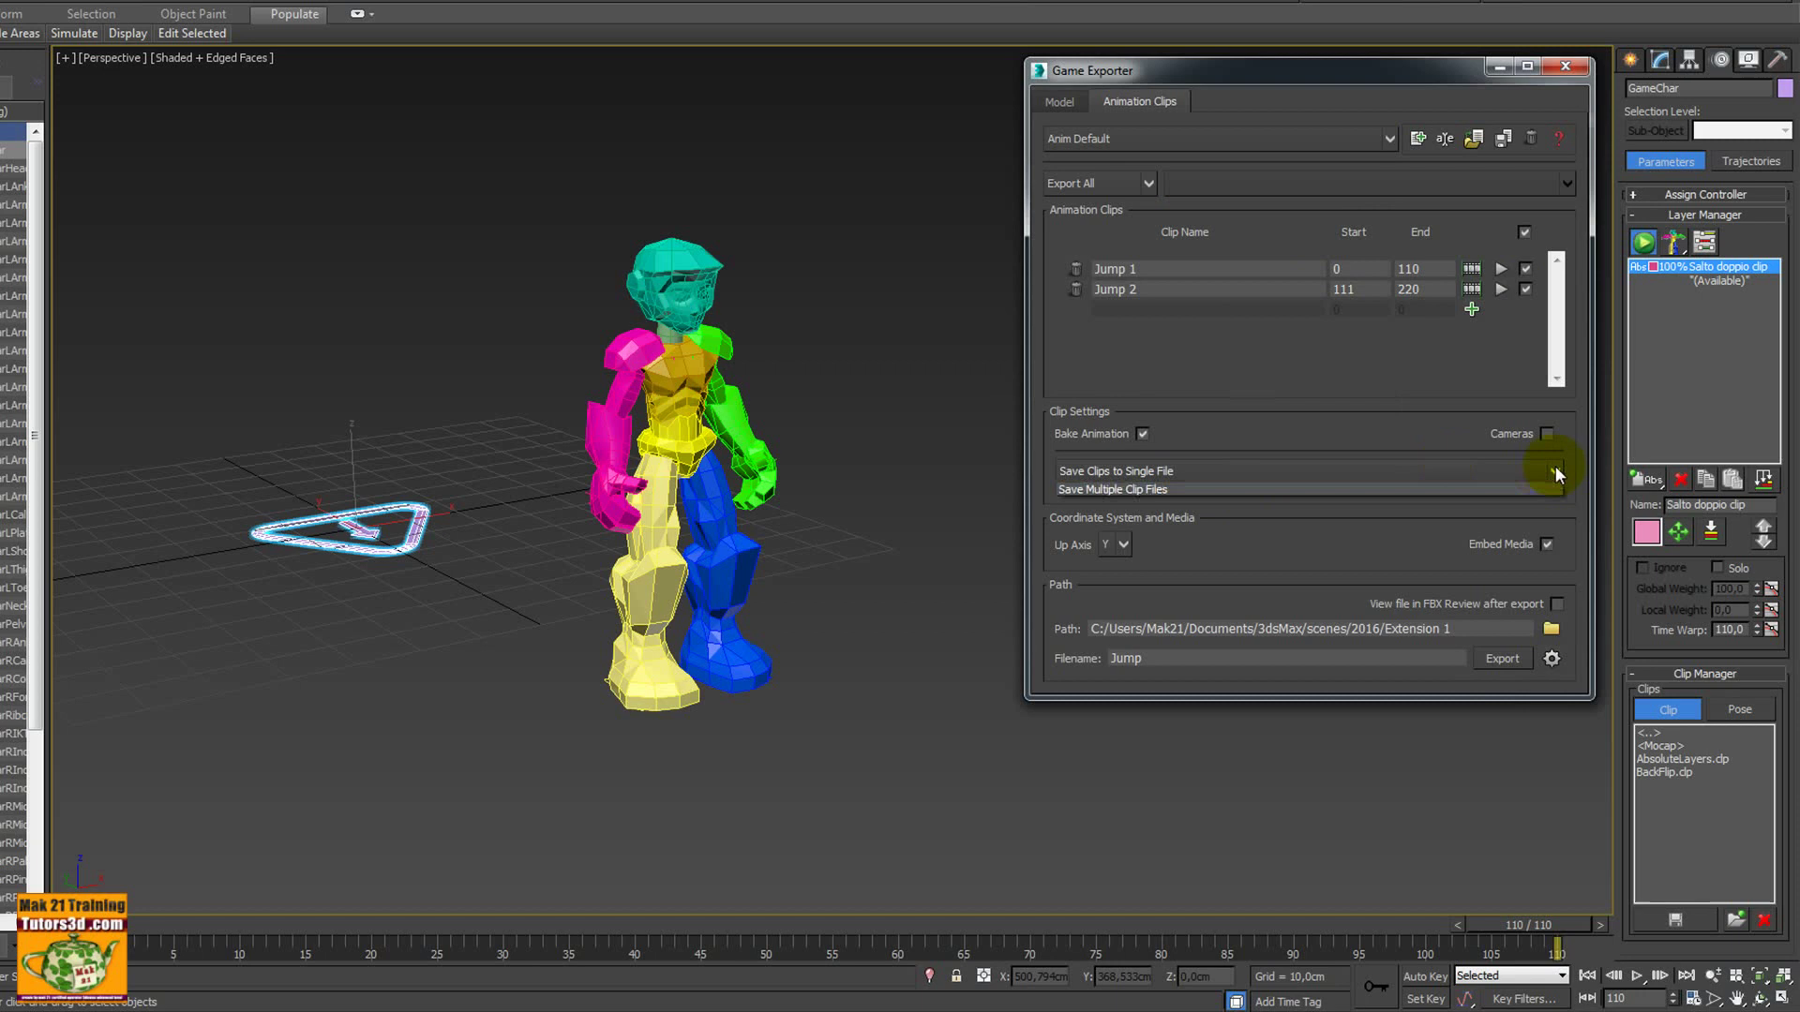
left_click(1204, 504)
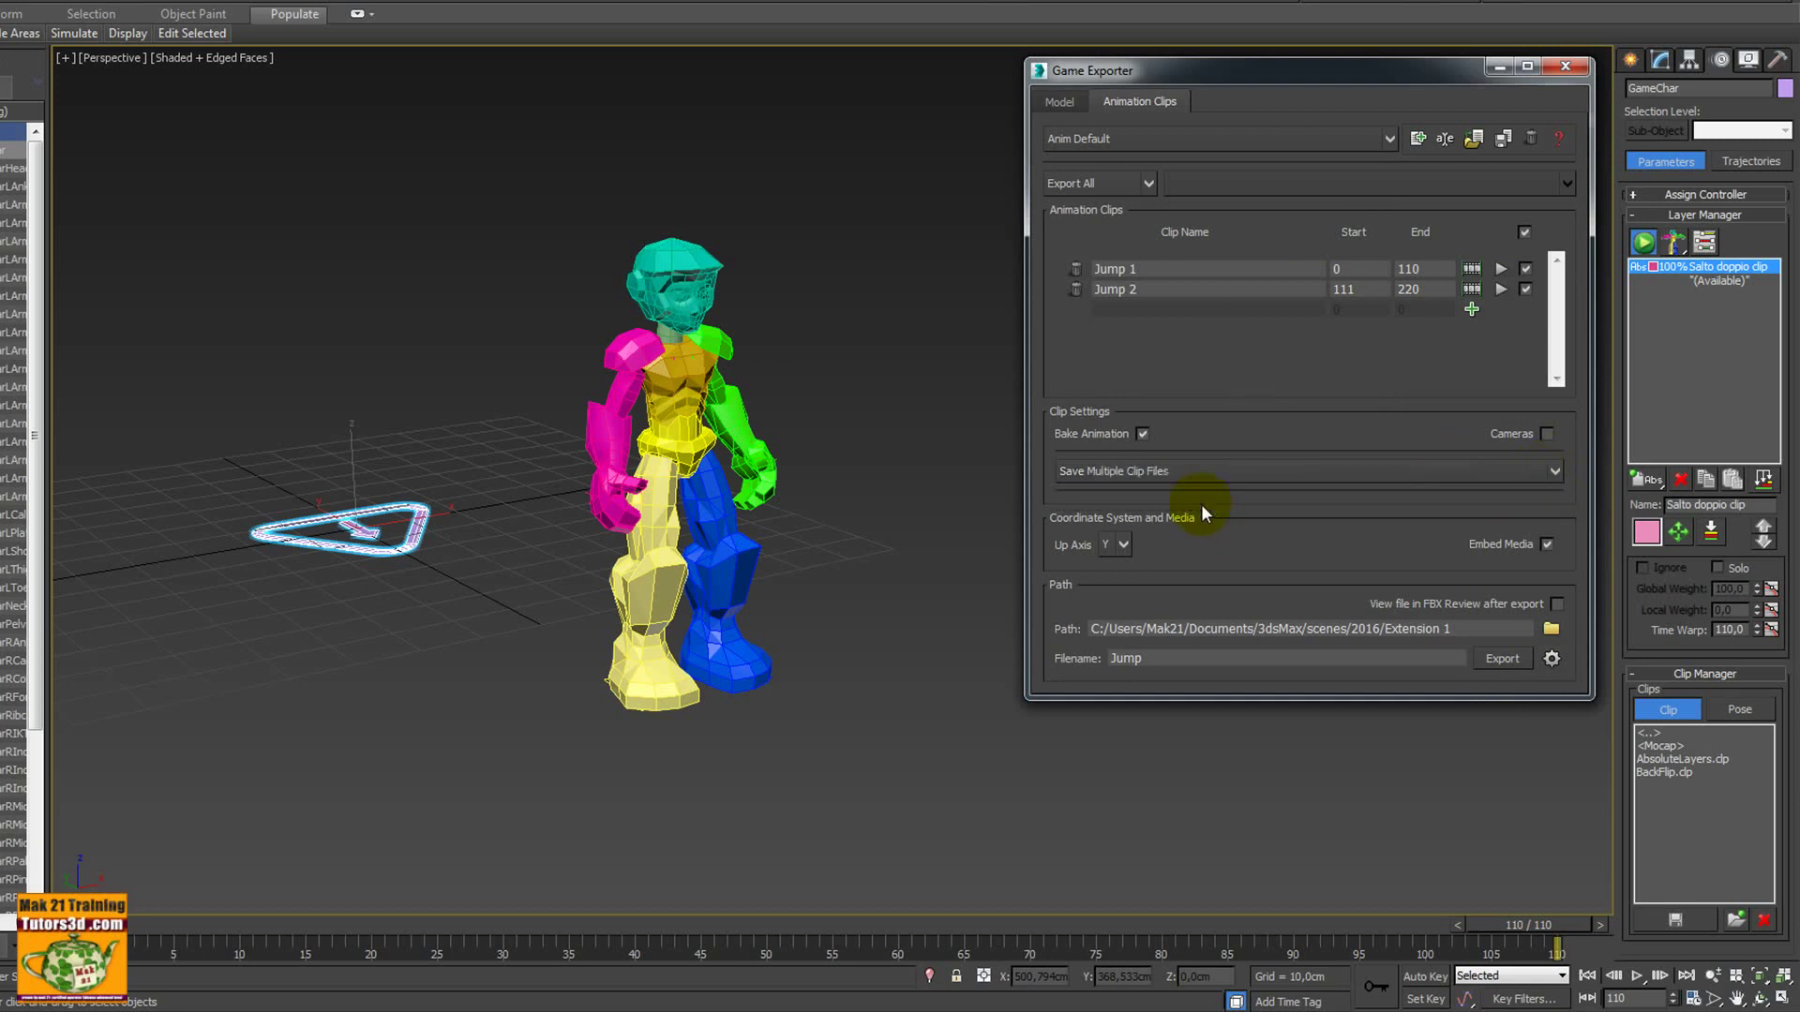
Delete the old Jump.fbx from the export folder and export the clips as separate files
left_click(1552, 629)
left_click(1243, 273)
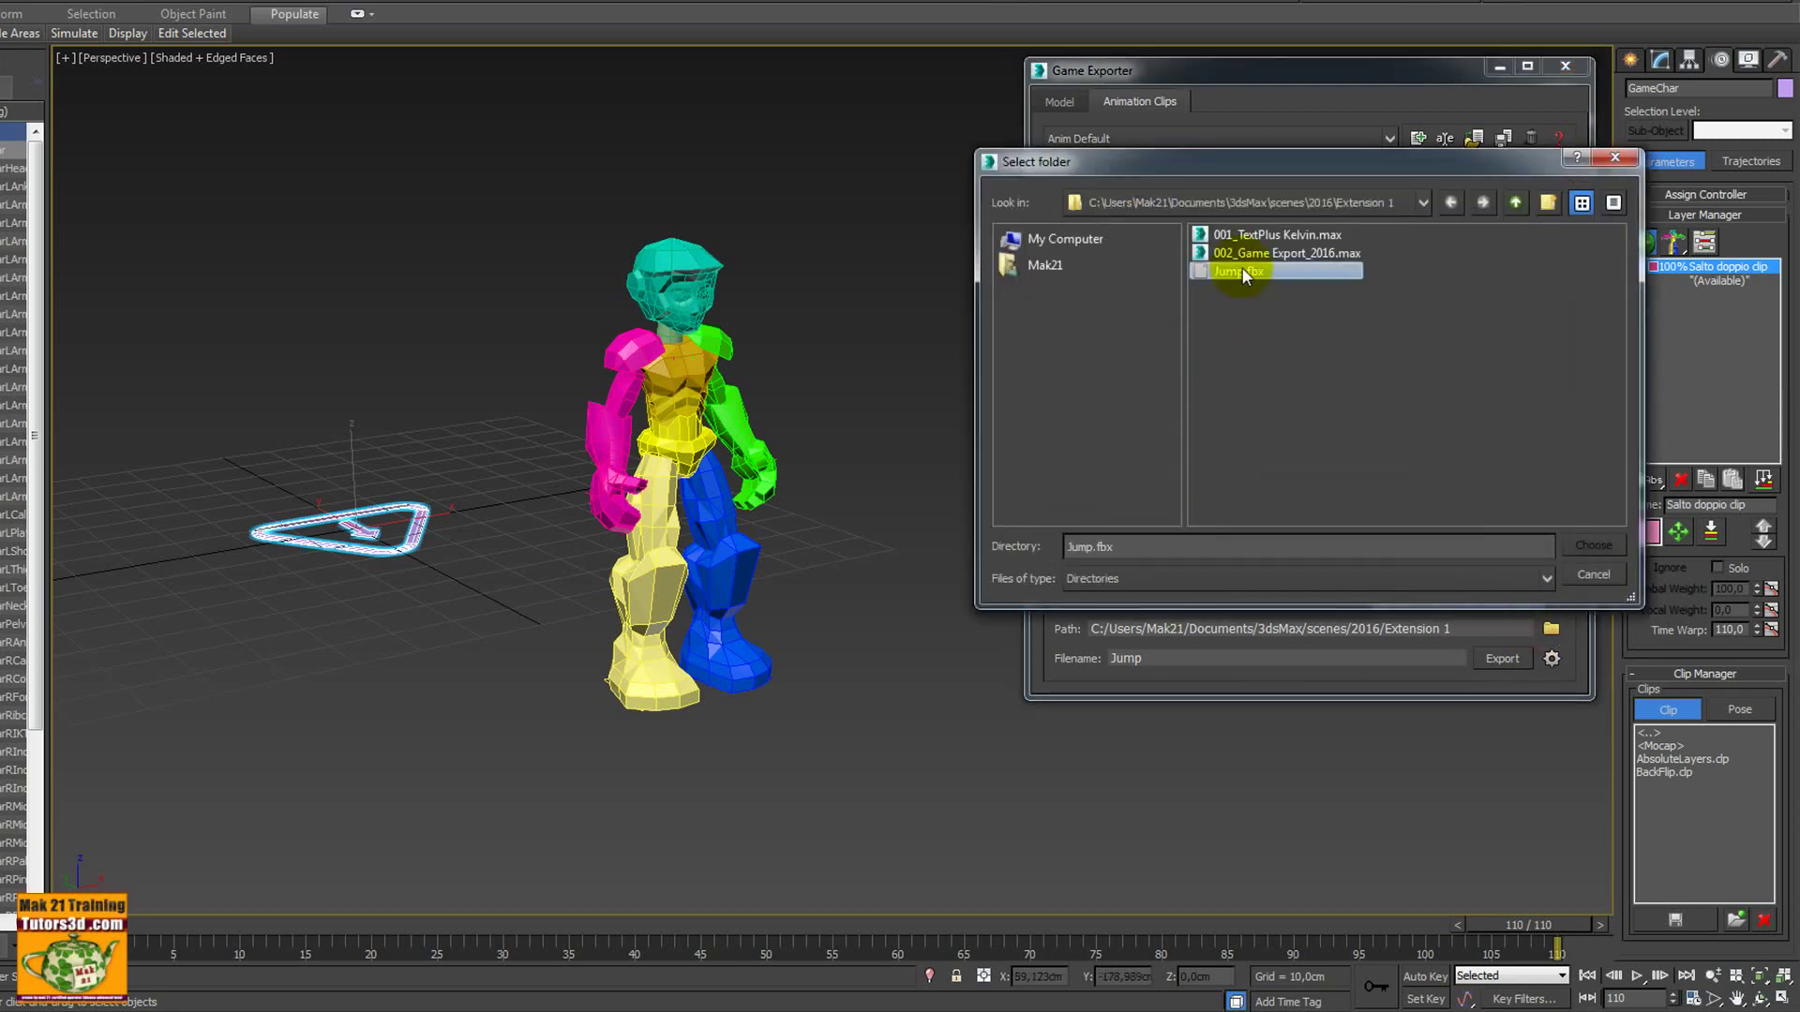
key("Delete")
left_click(1341, 413)
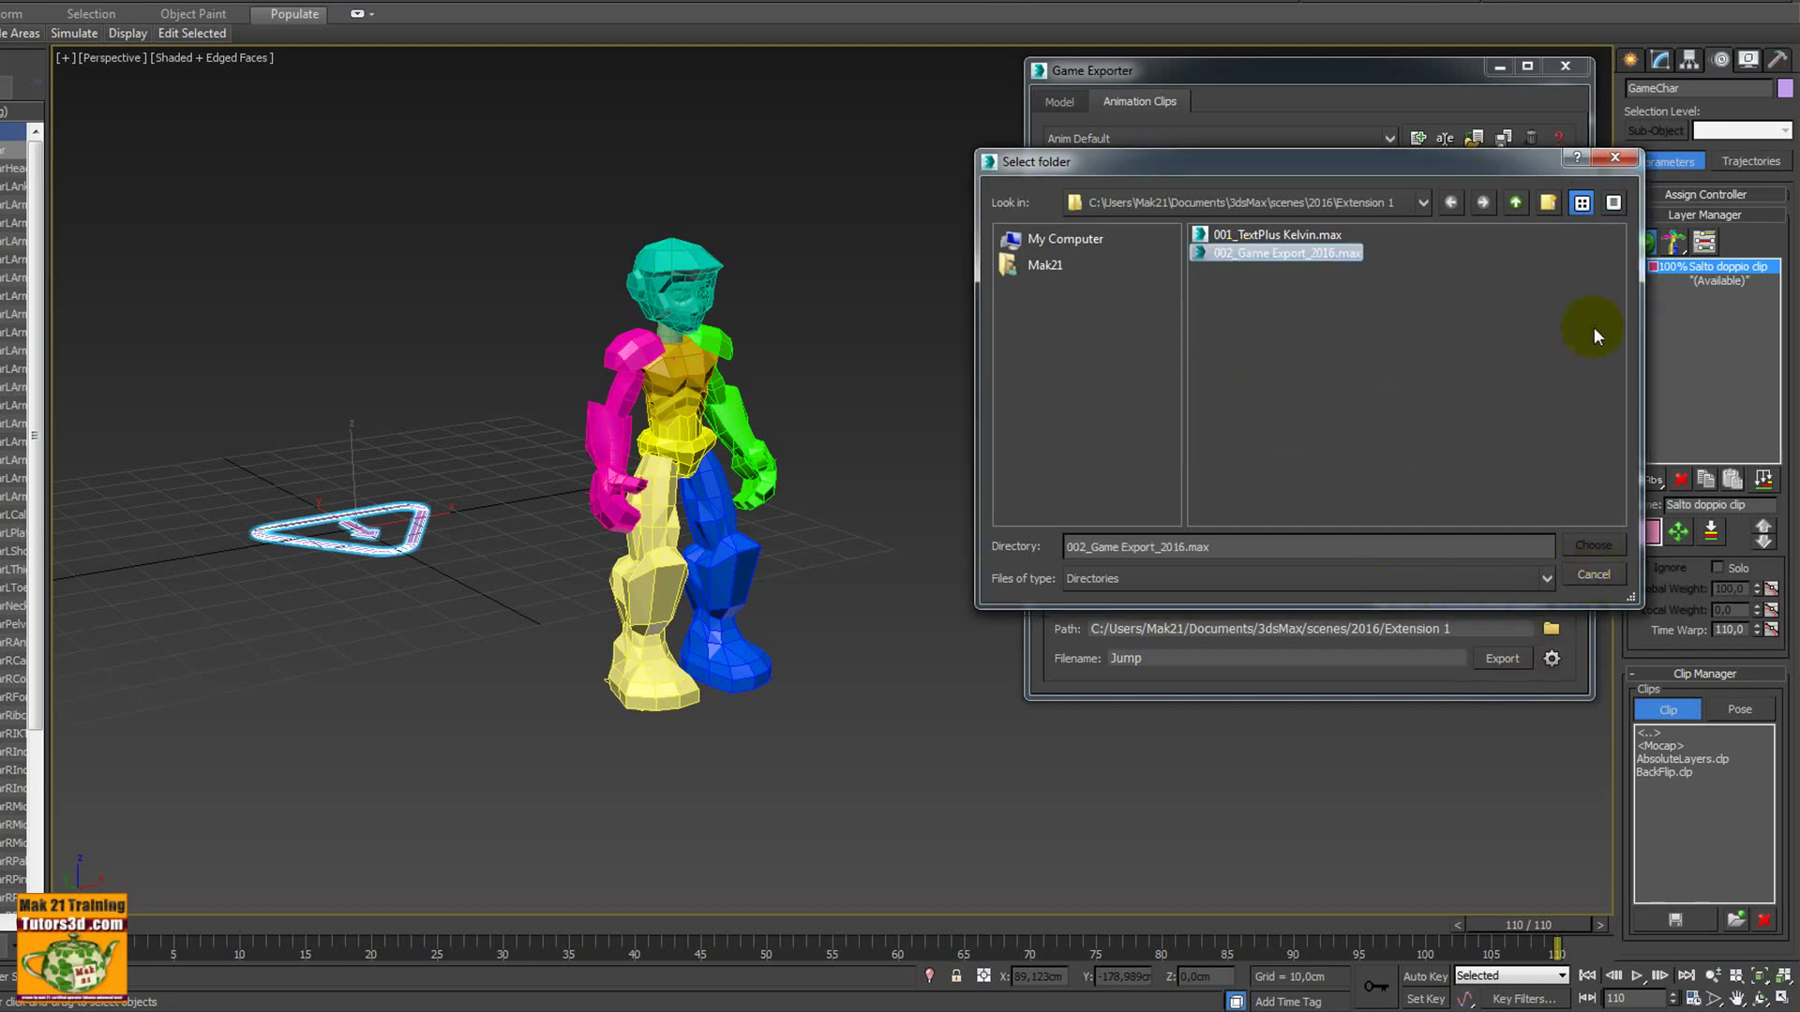
left_click(1616, 158)
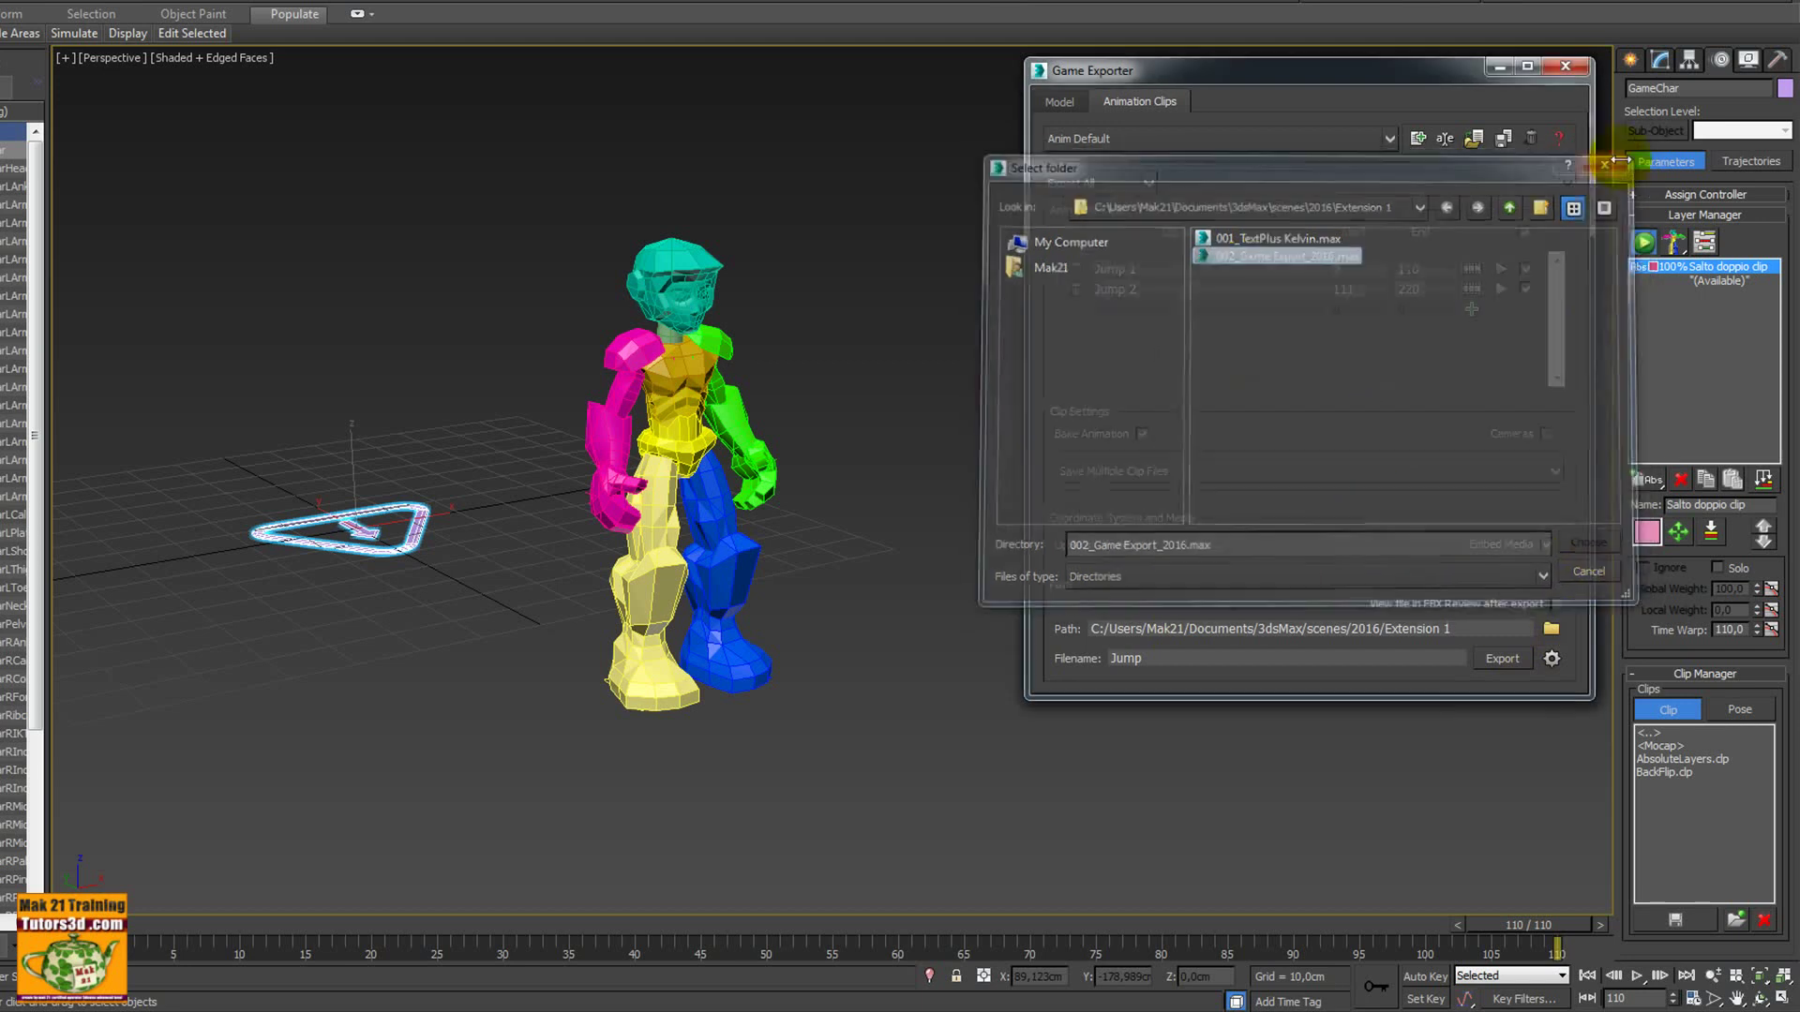
left_click(1499, 659)
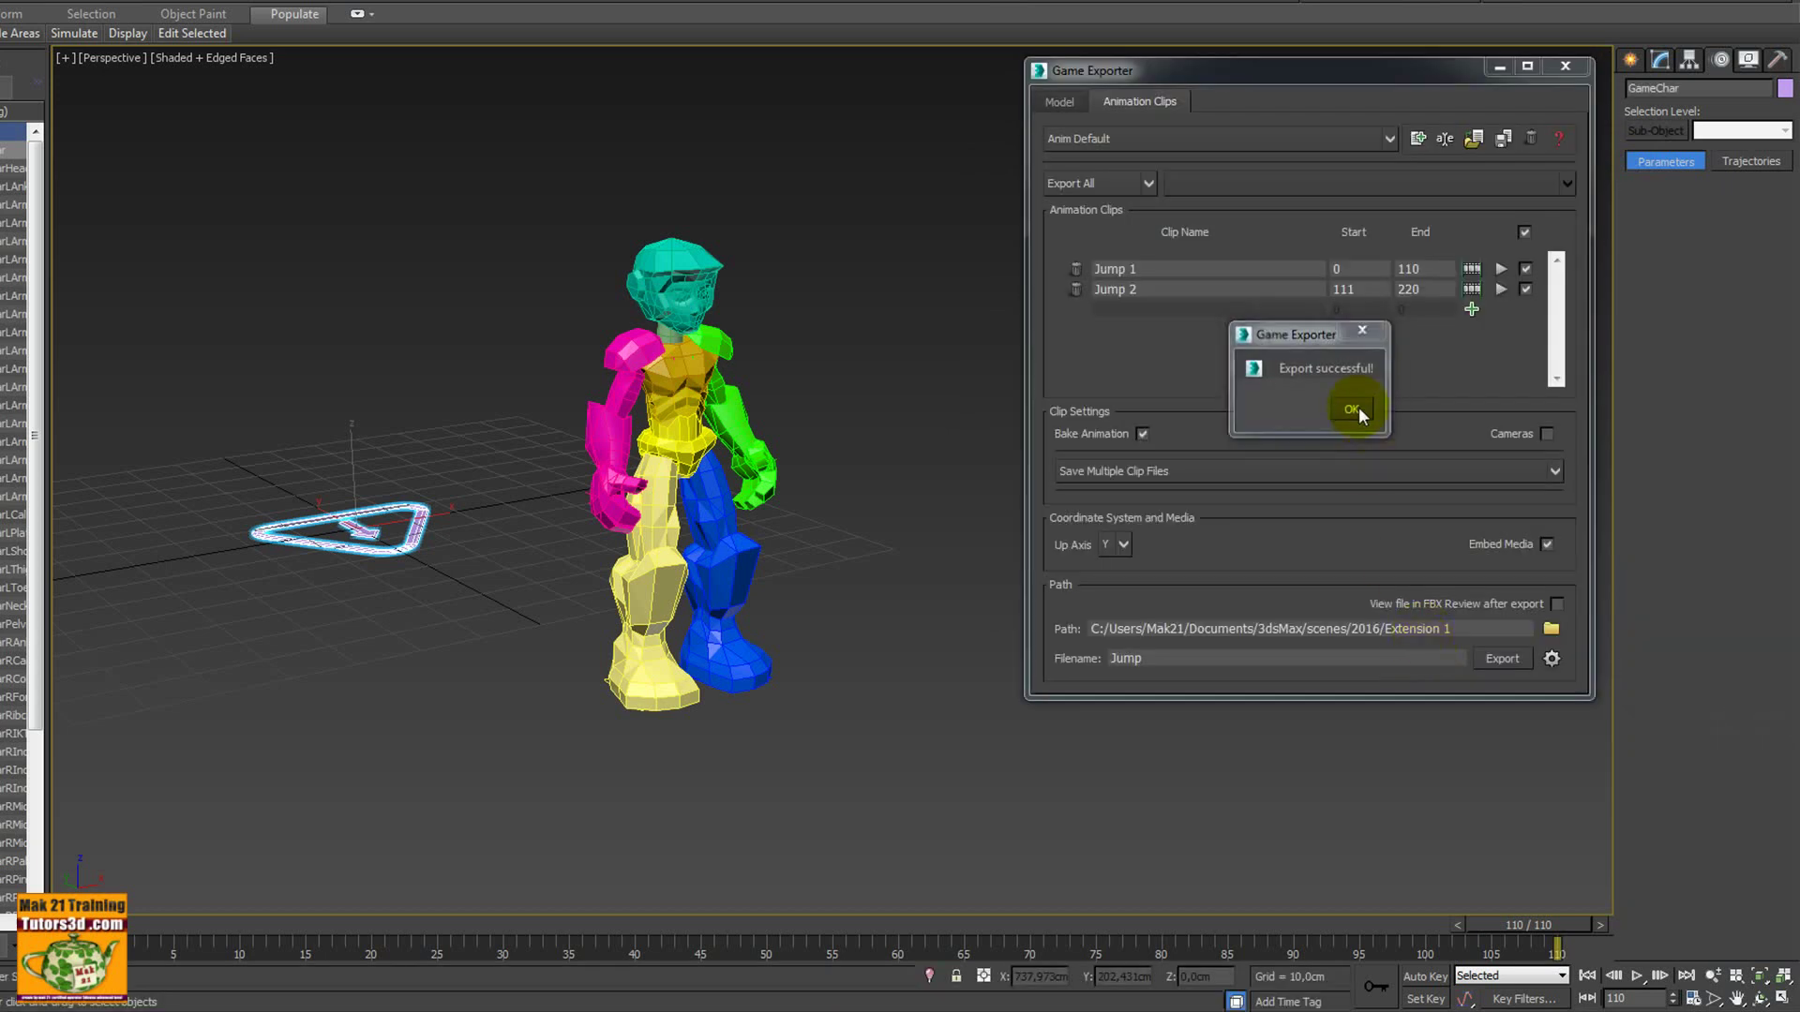
Dismiss the success message and confirm JumpJump 1.FBX and JumpJump 2.FBX are in Extension 1
left_click(1351, 409)
left_click(1551, 629)
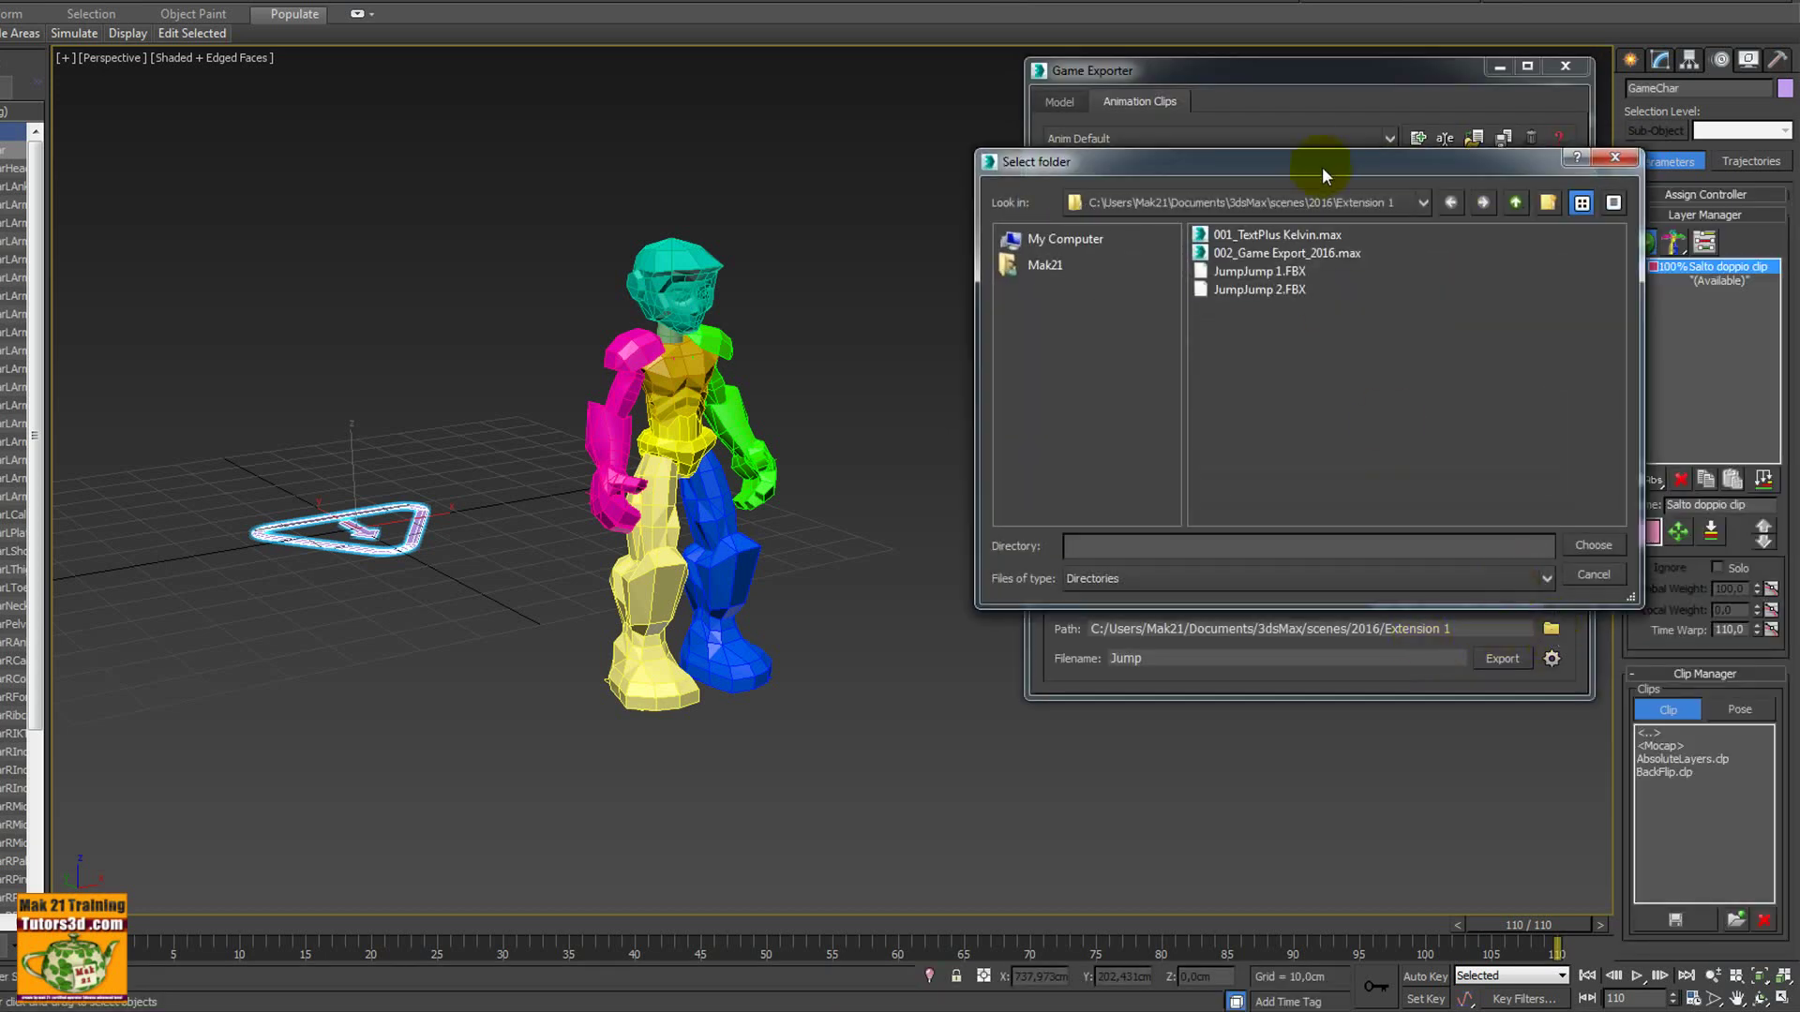
left_click_drag(1322, 167, 1222, 265)
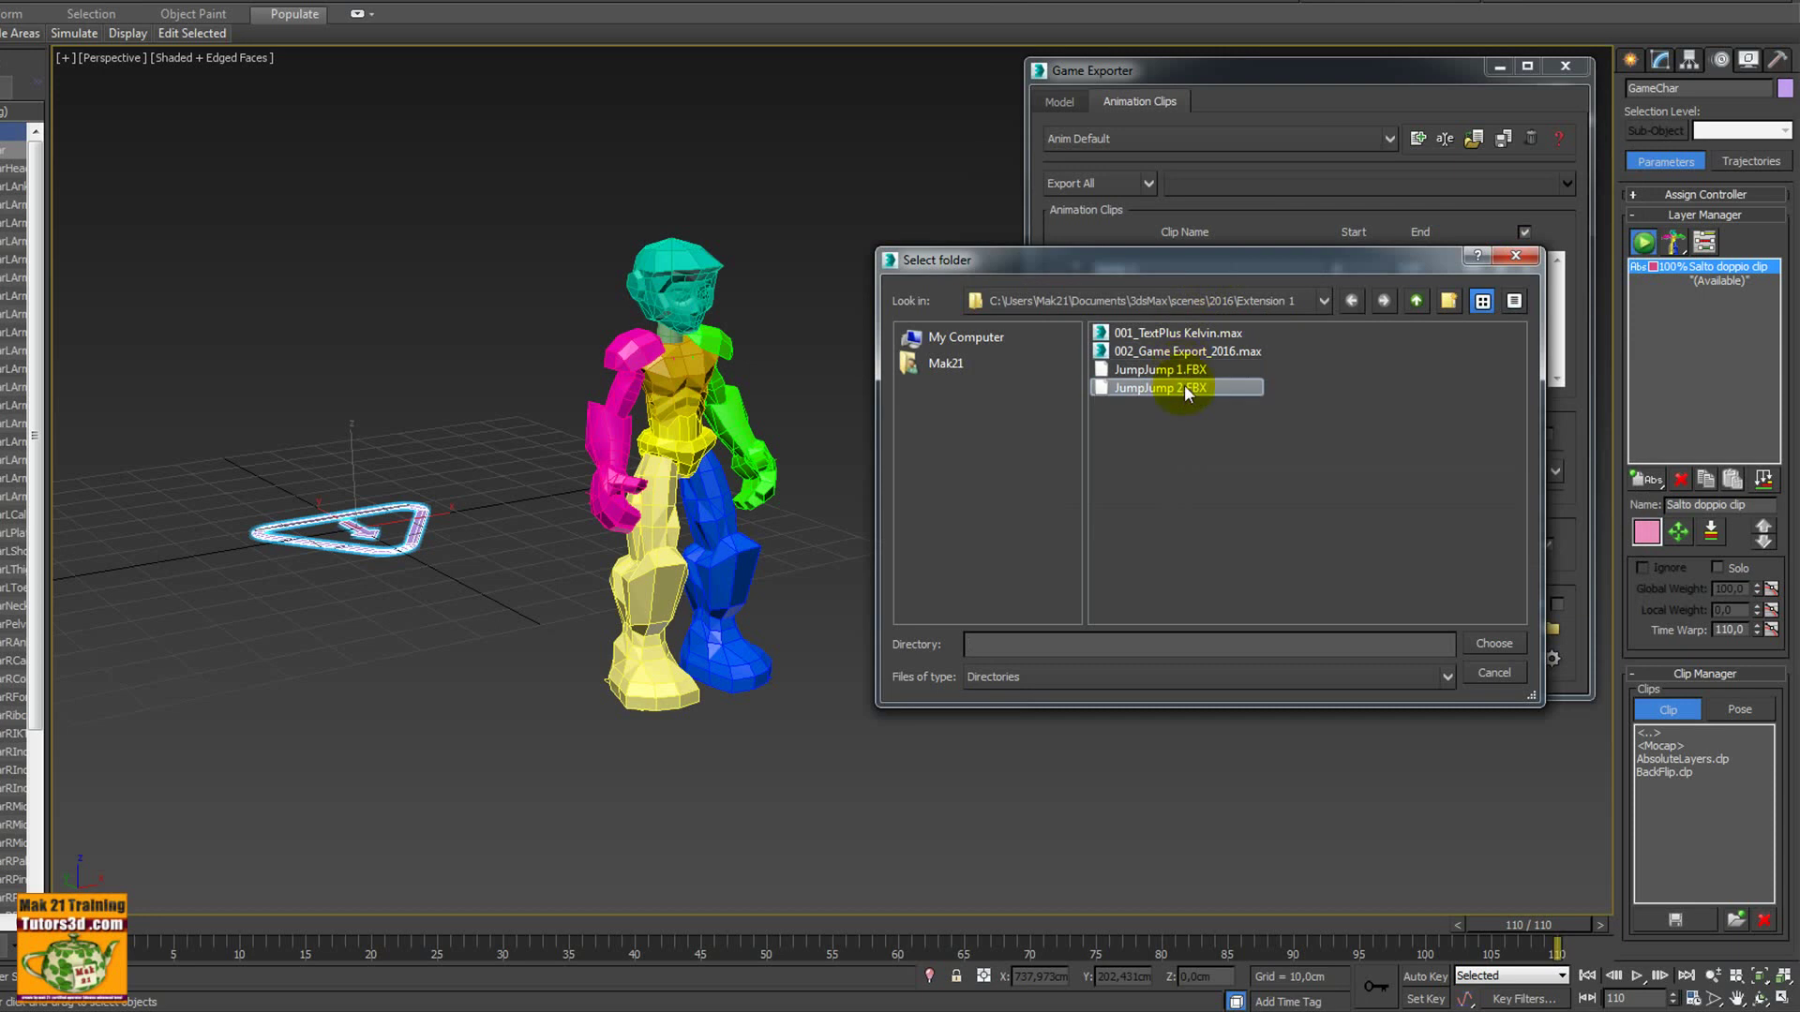
left_click(1516, 259)
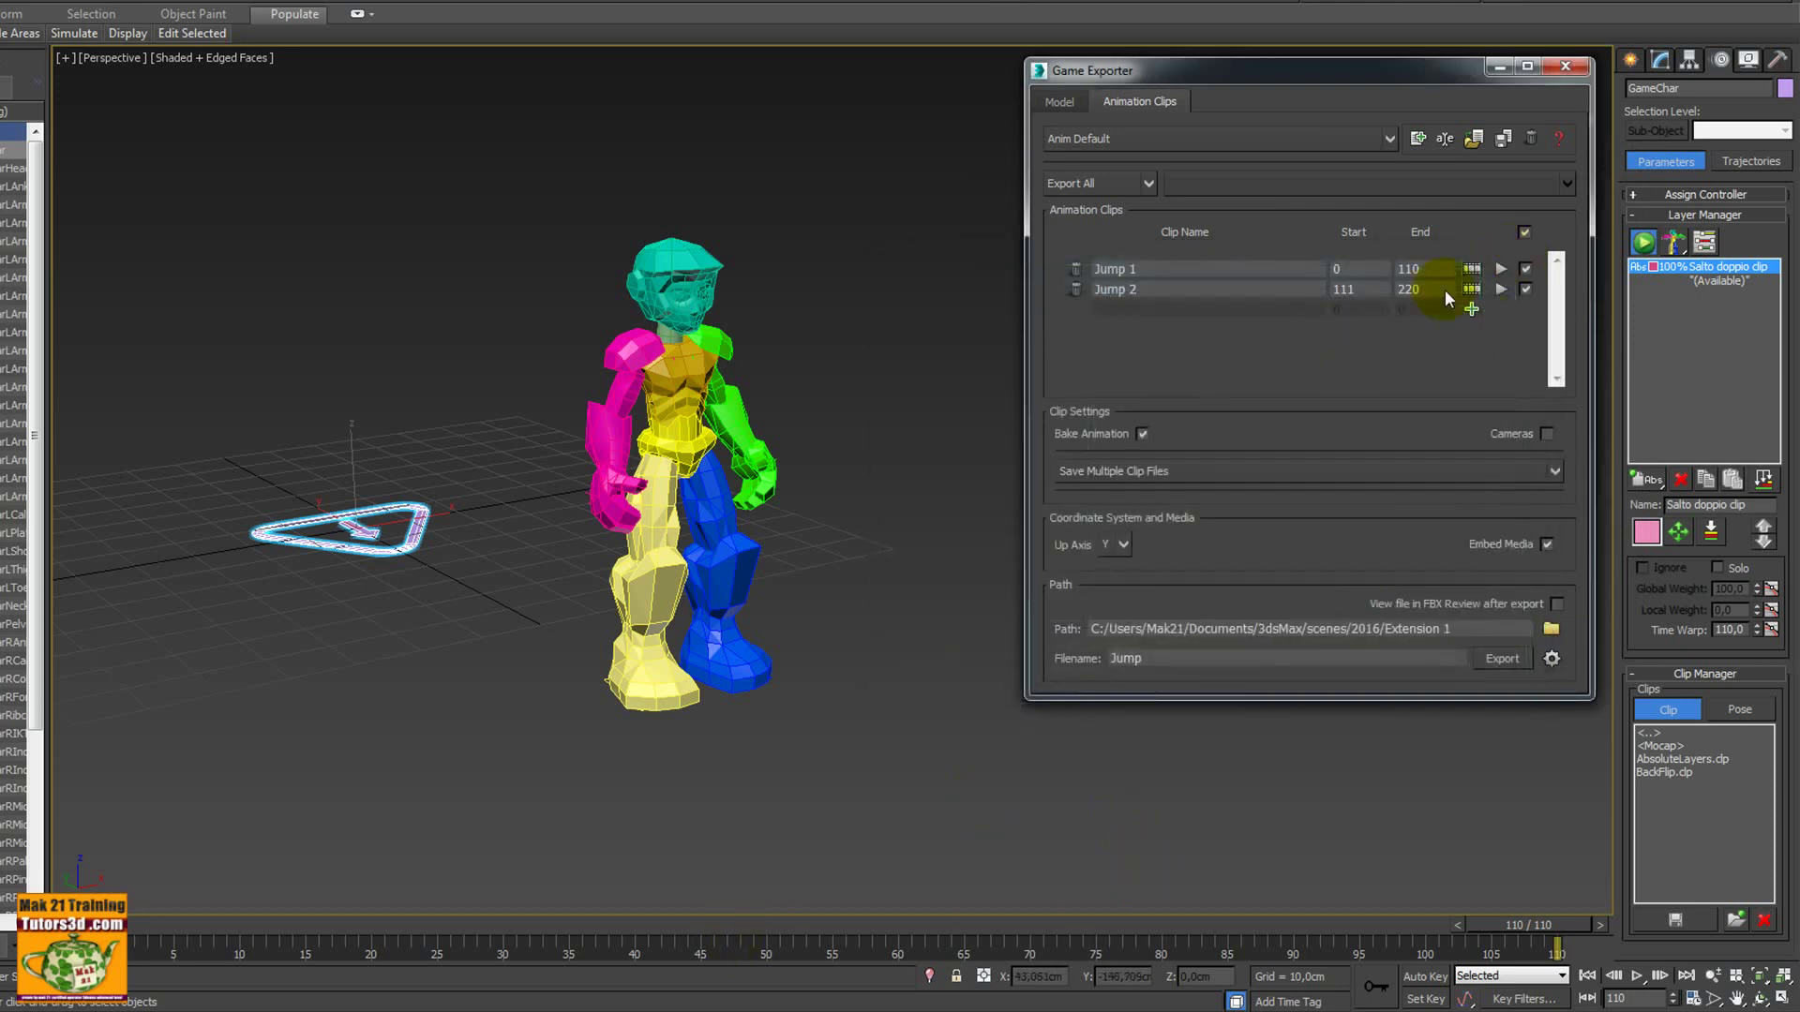
left_click(1501, 269)
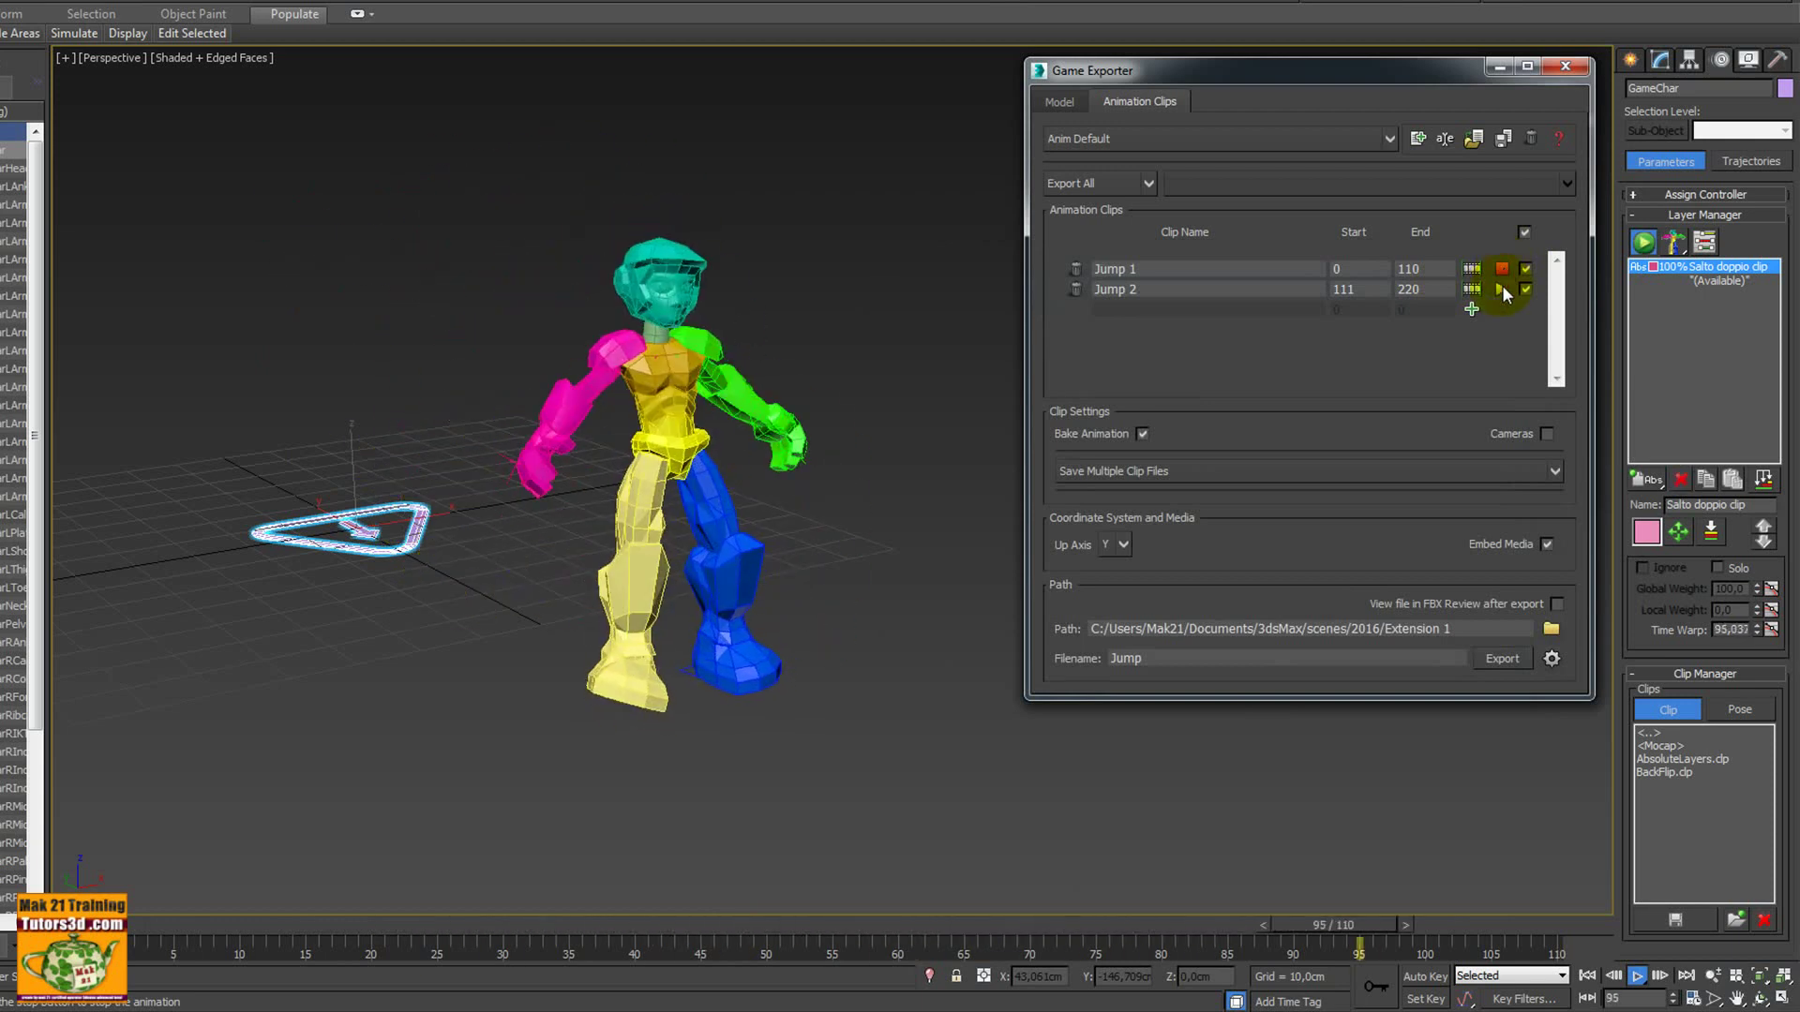
left_click(1502, 288)
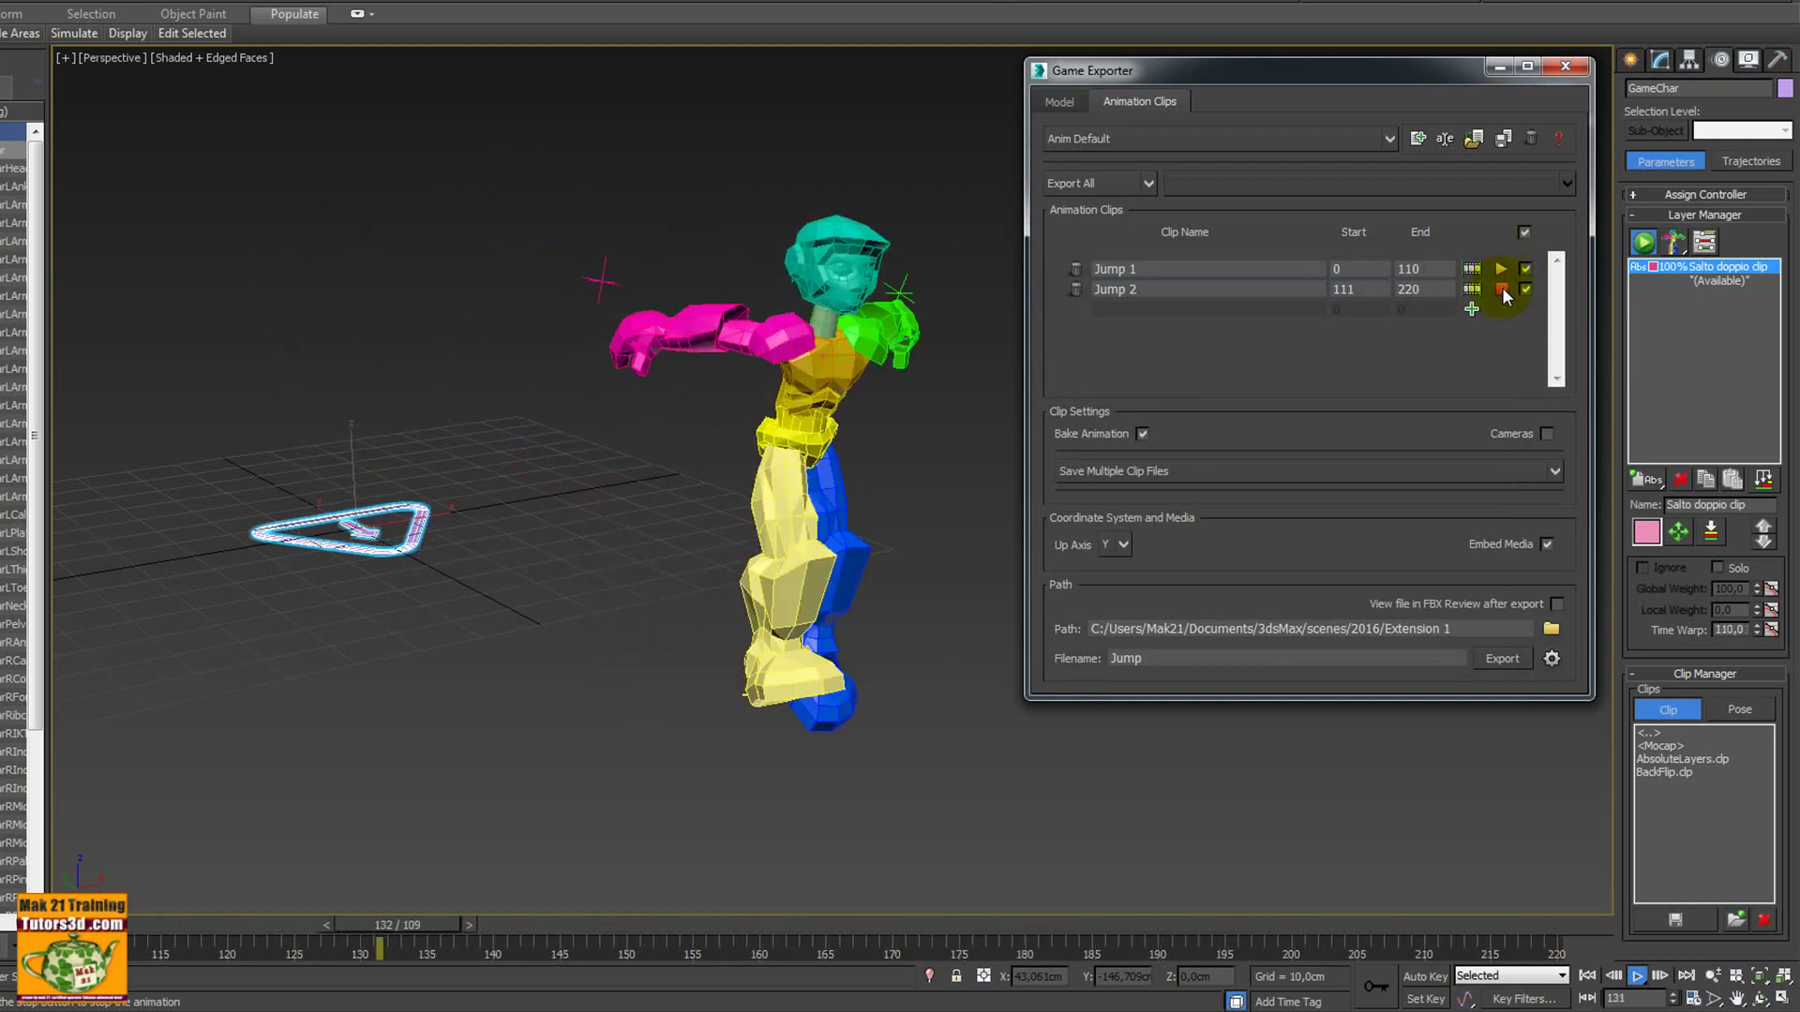
left_click(1470, 274)
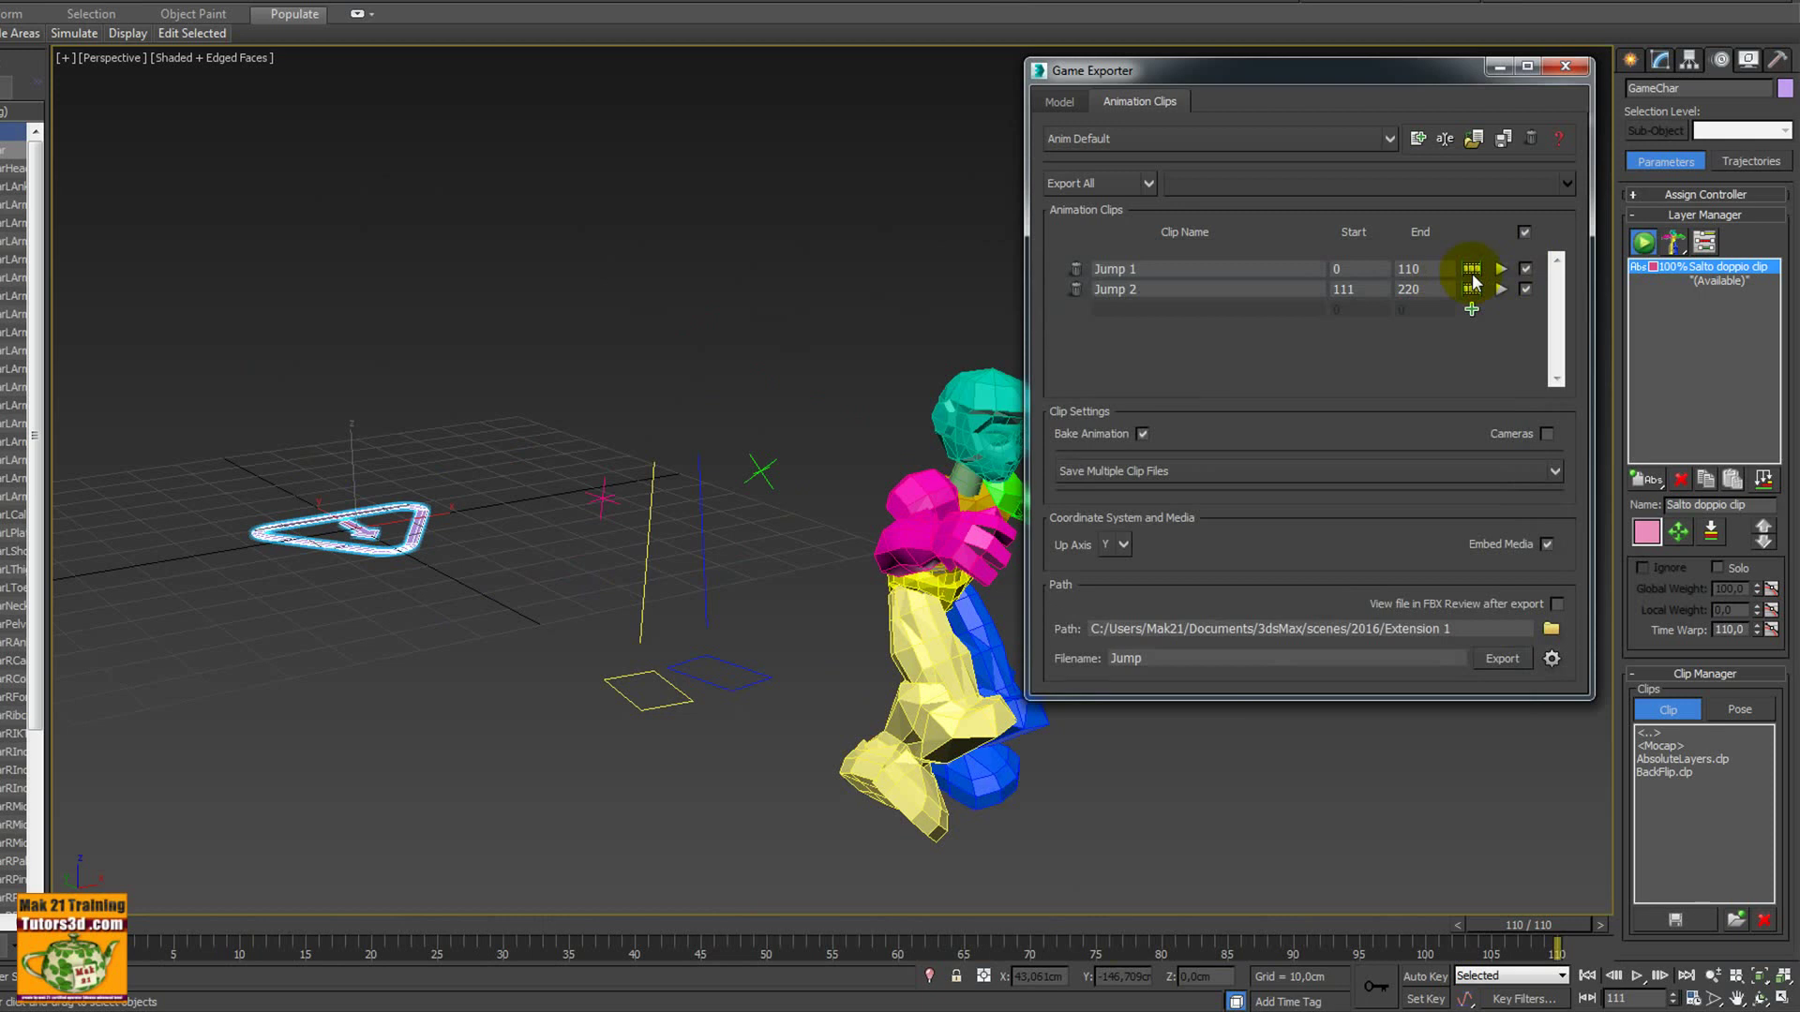